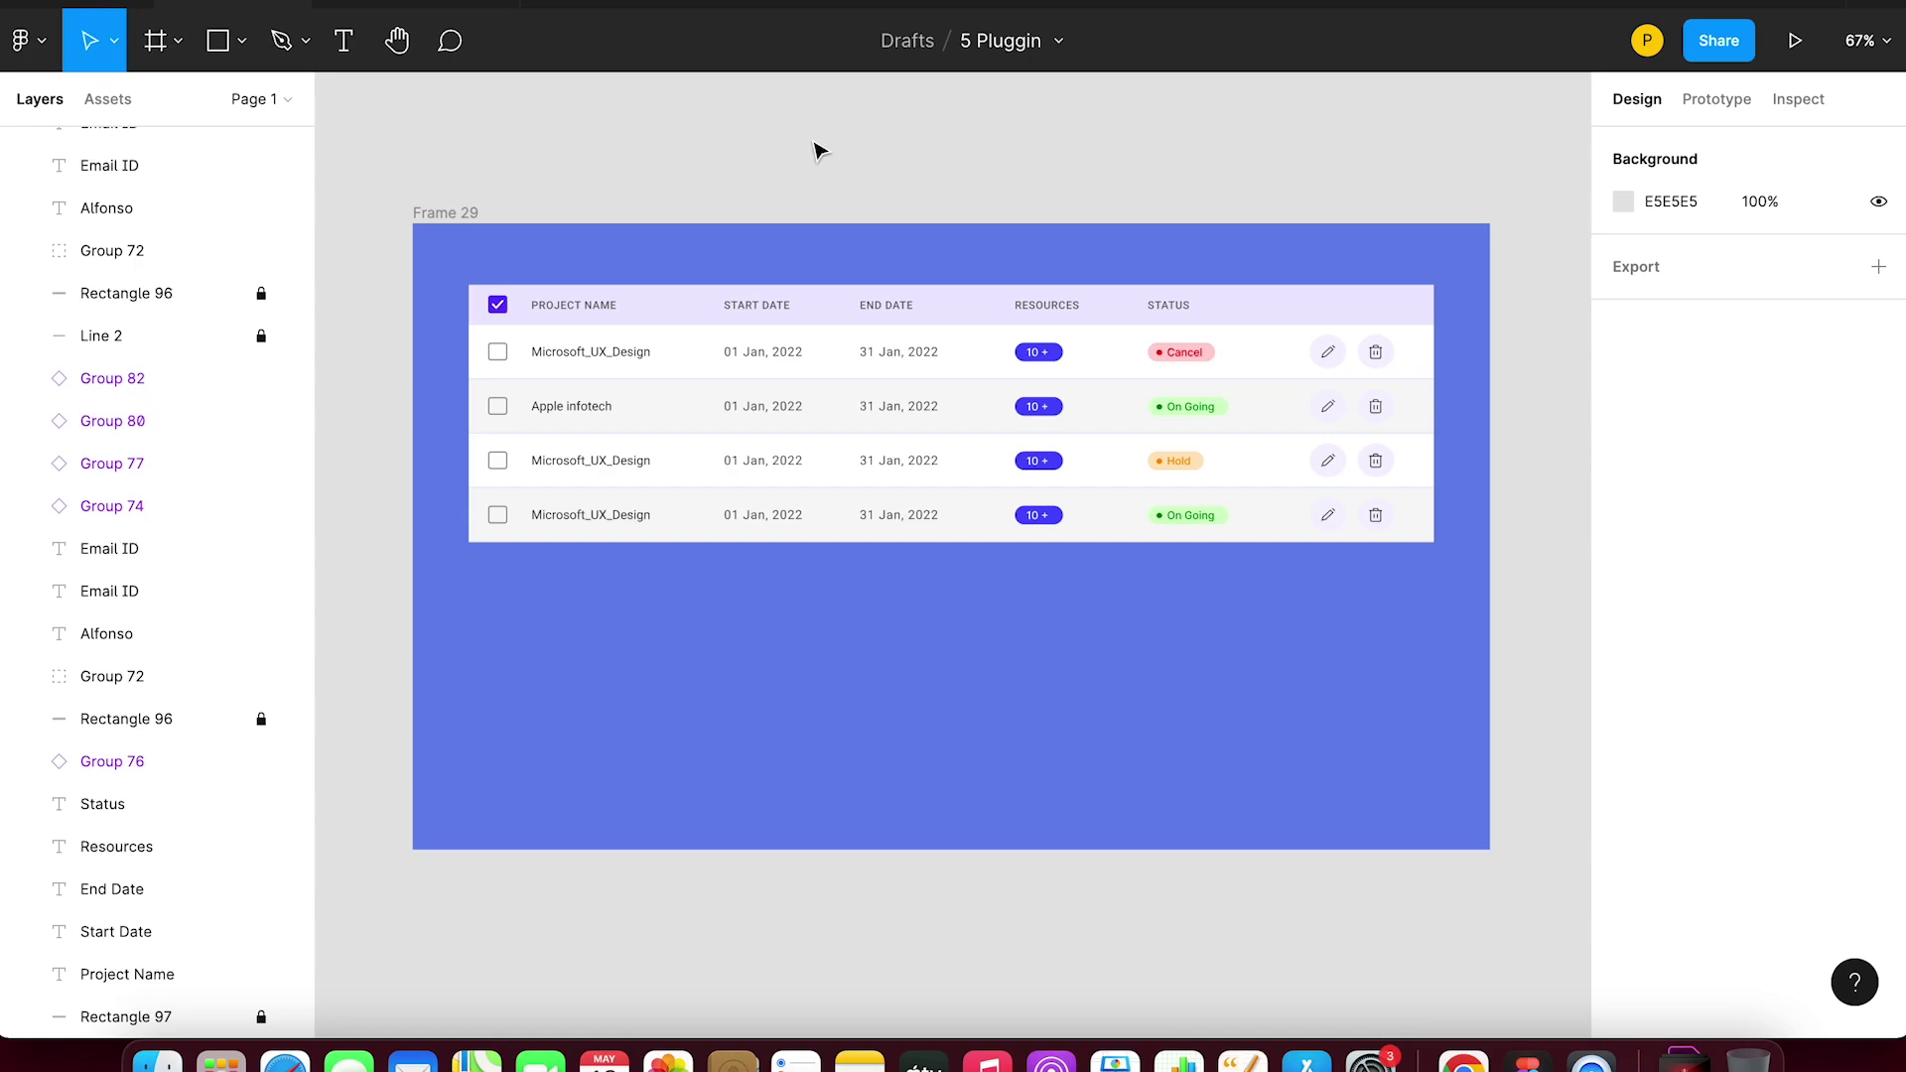
# - Make the row-one start date text a component
pyautogui.scroll(2, 928, 149)
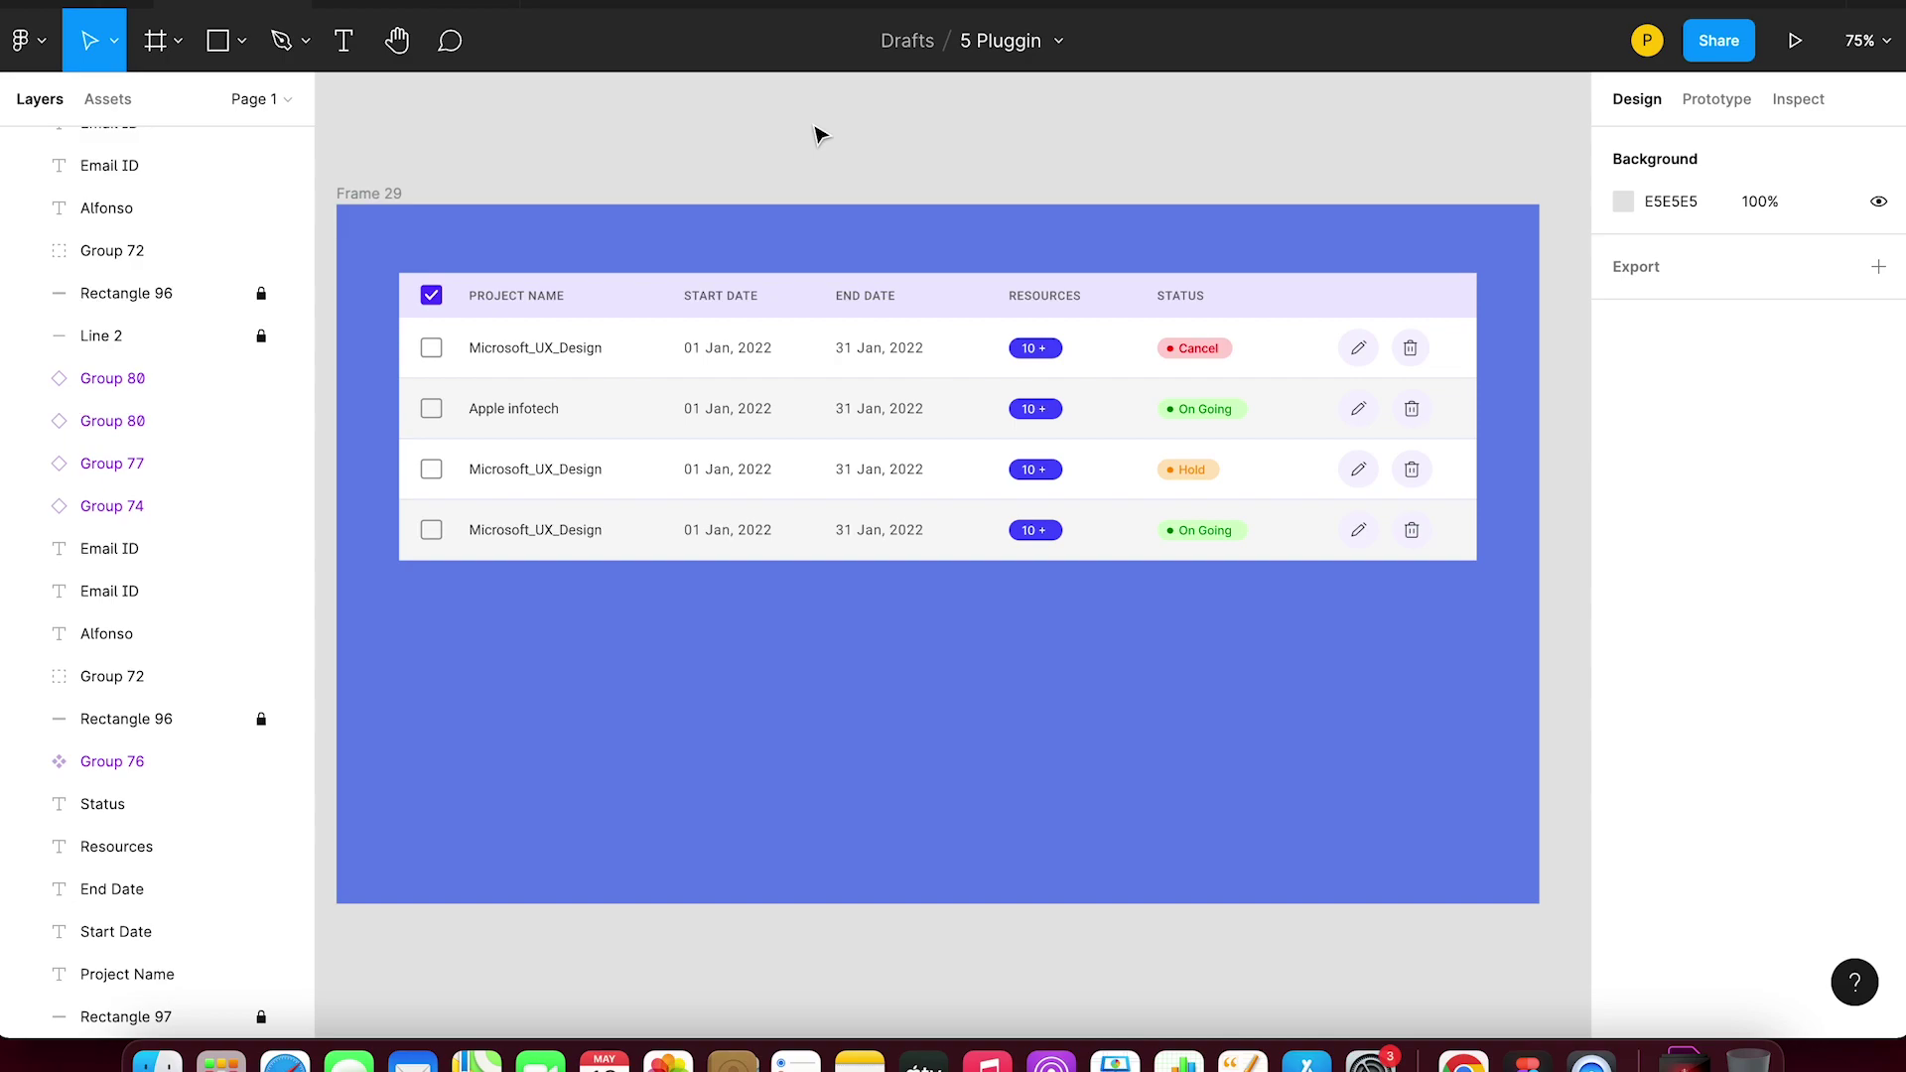
pyautogui.press('f')
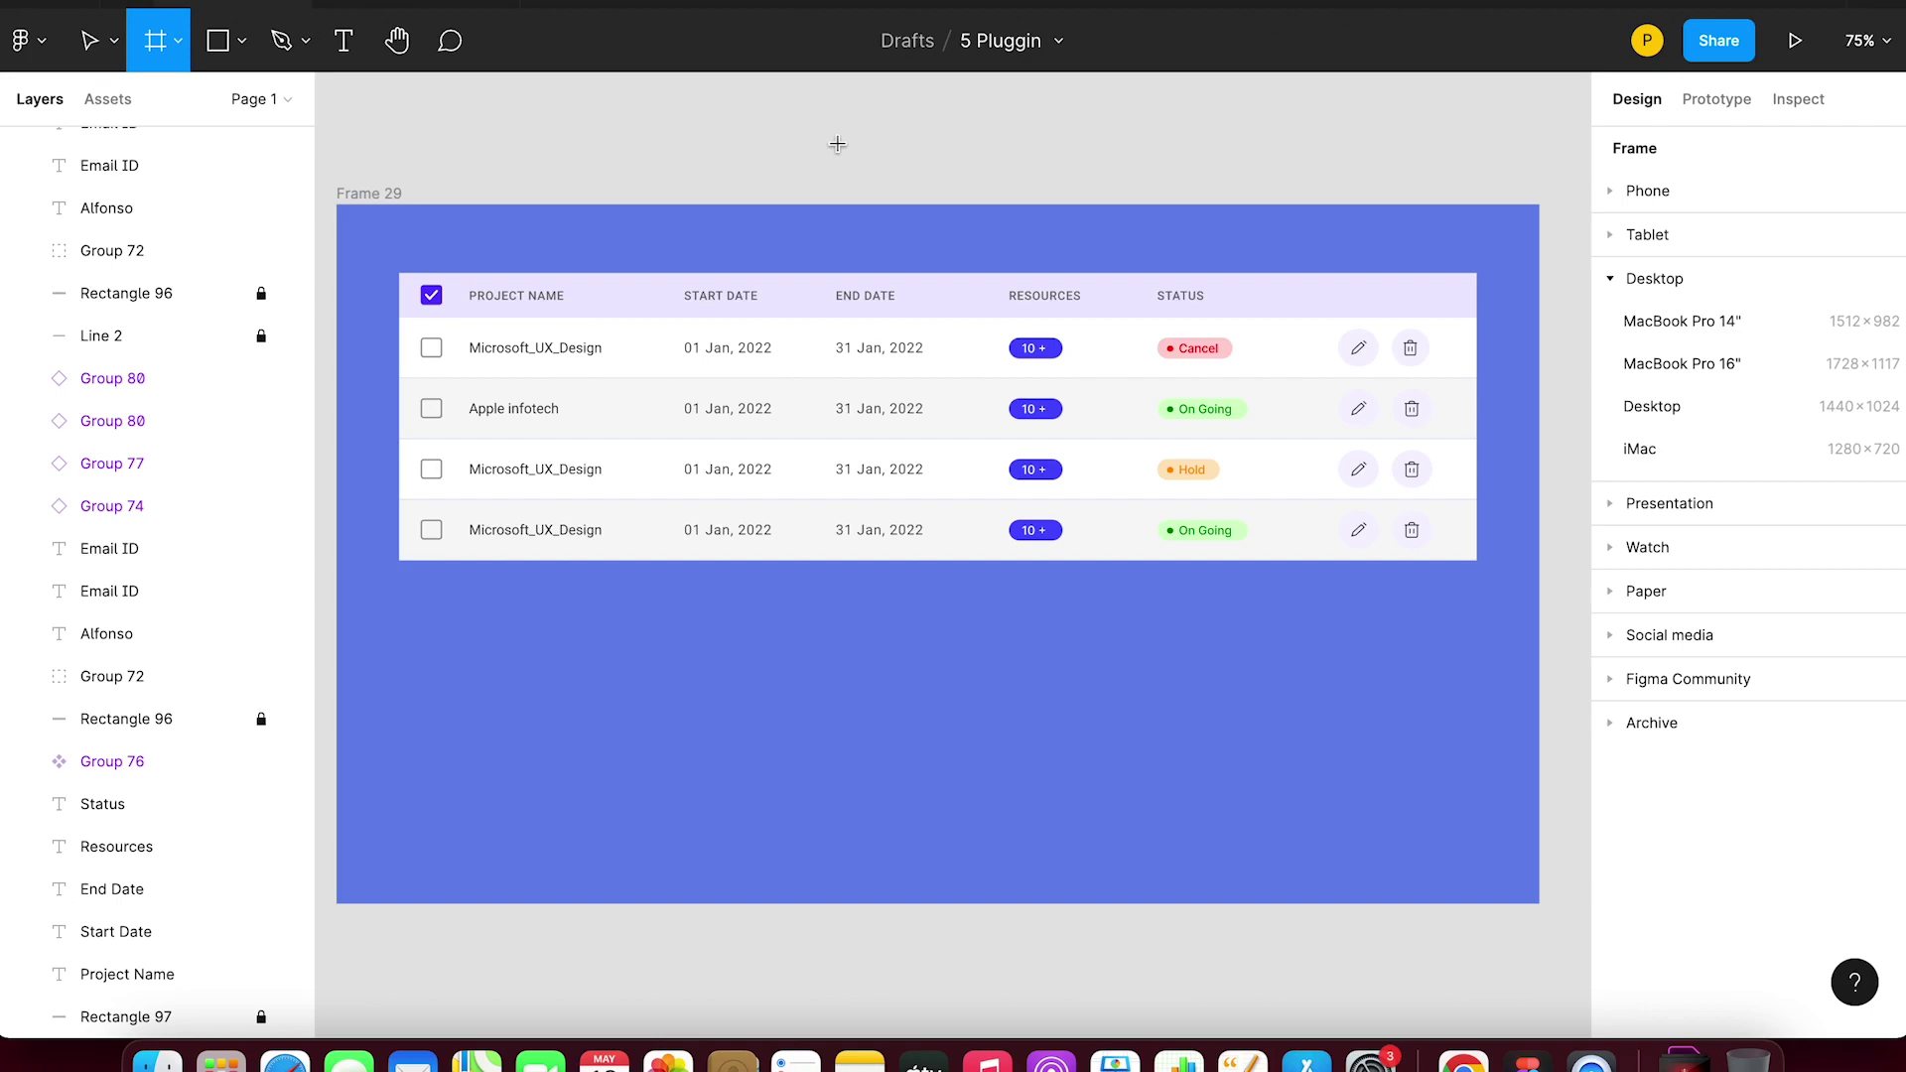
pyautogui.press('Escape')
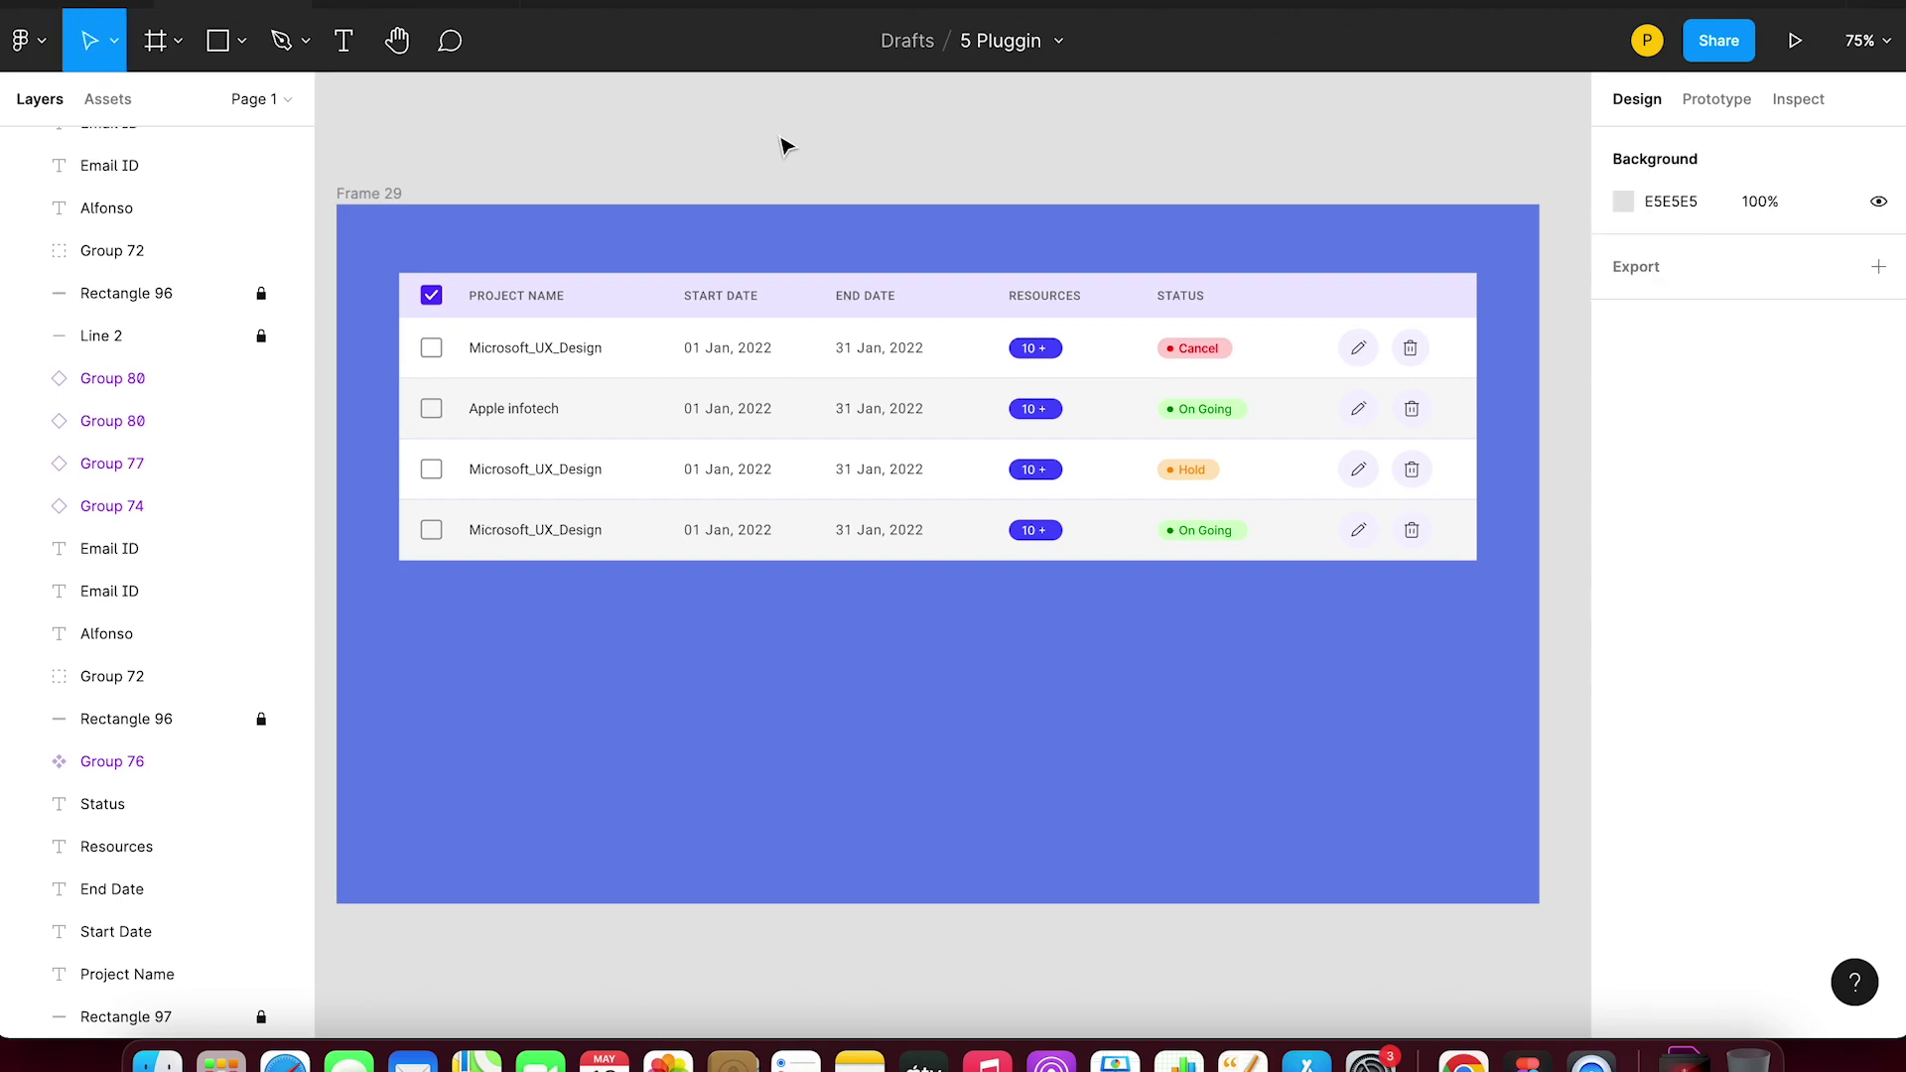
pyautogui.click(515, 353)
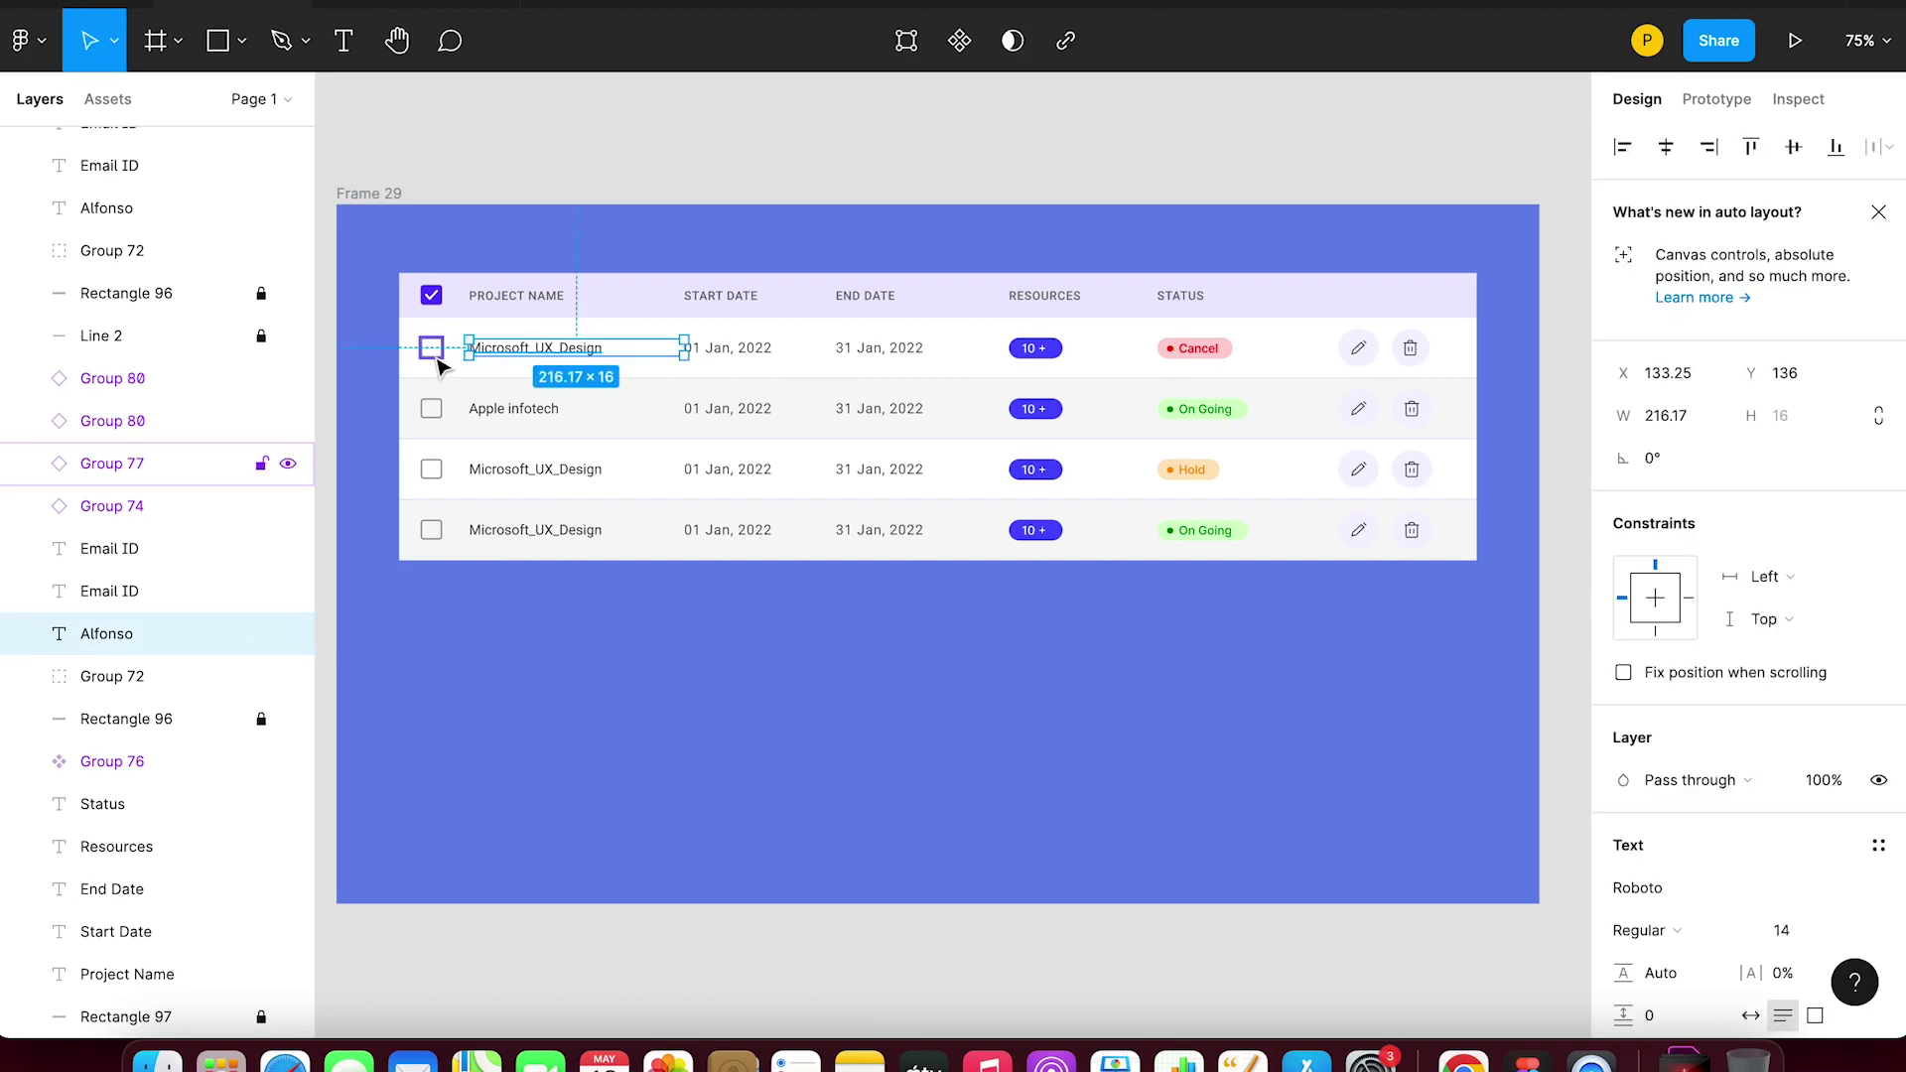
pyautogui.click(437, 366)
pyautogui.click(745, 357)
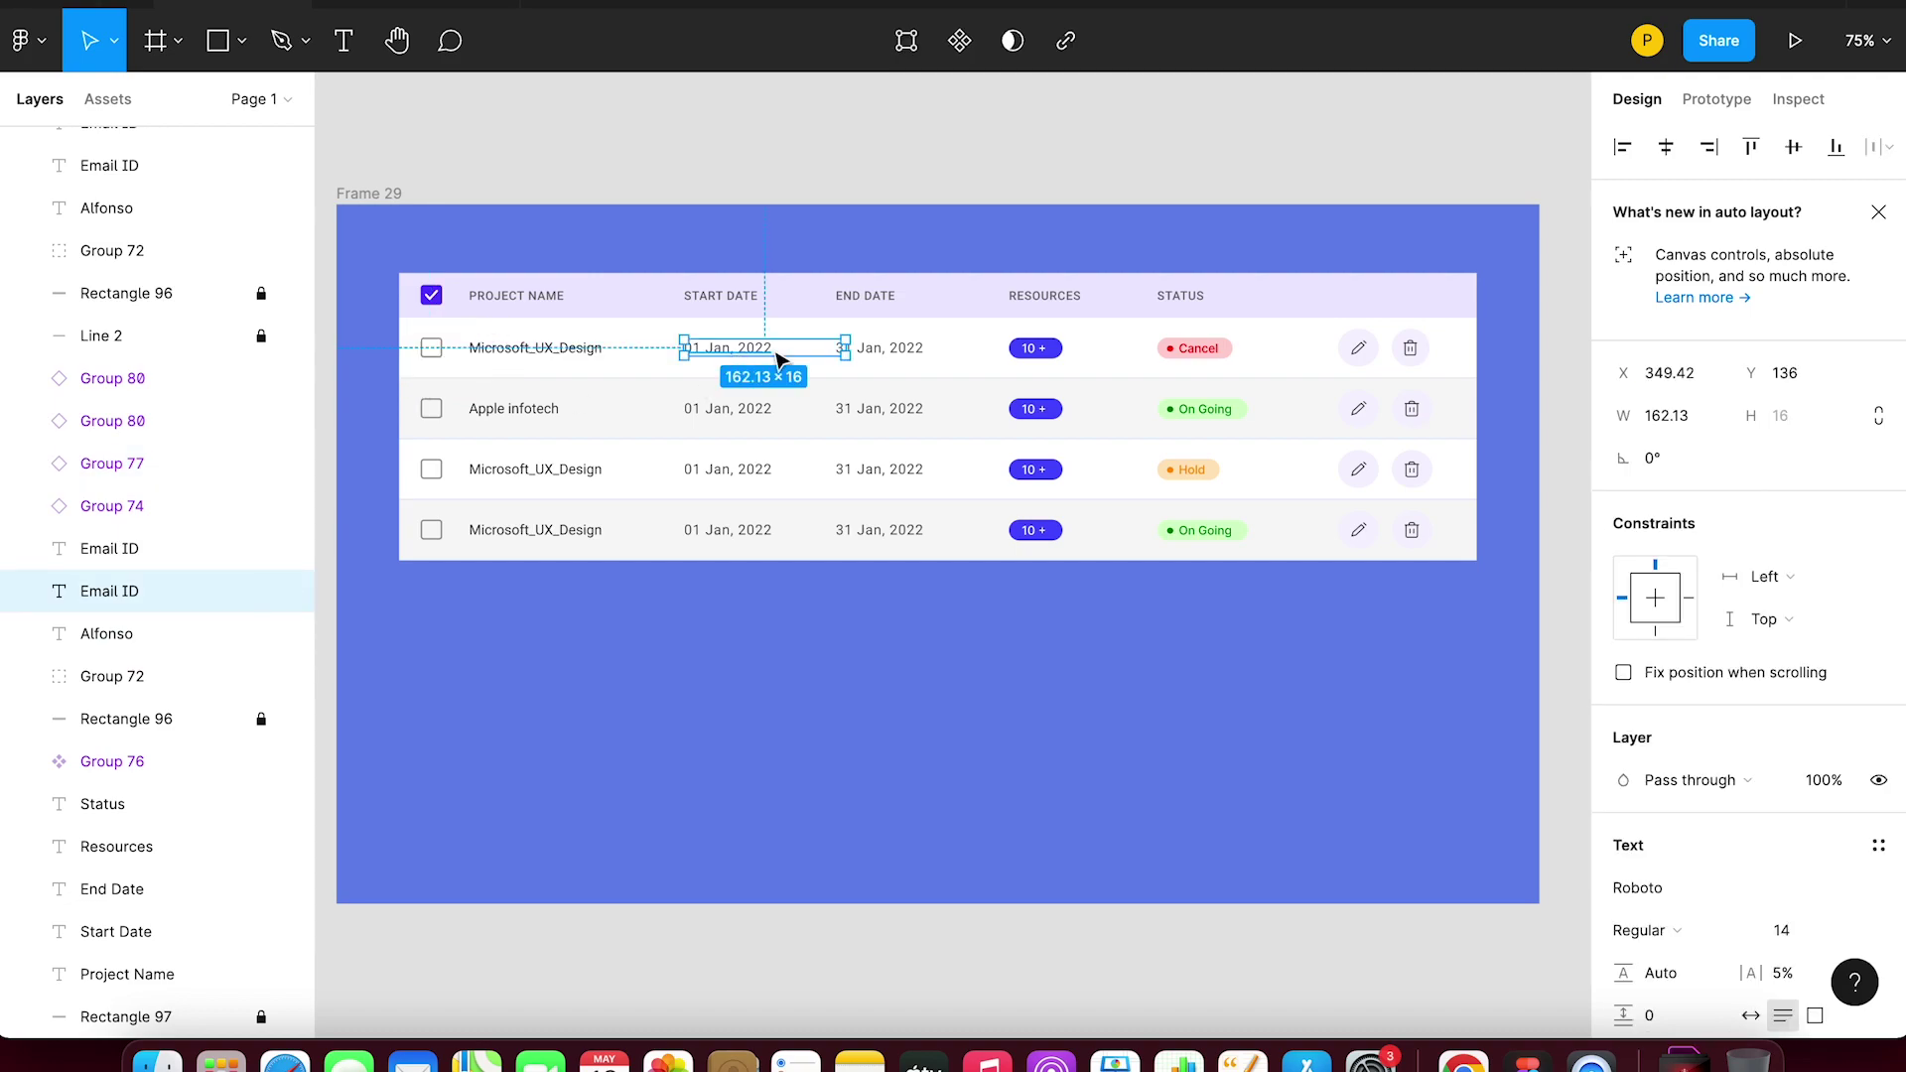
pyautogui.click(959, 39)
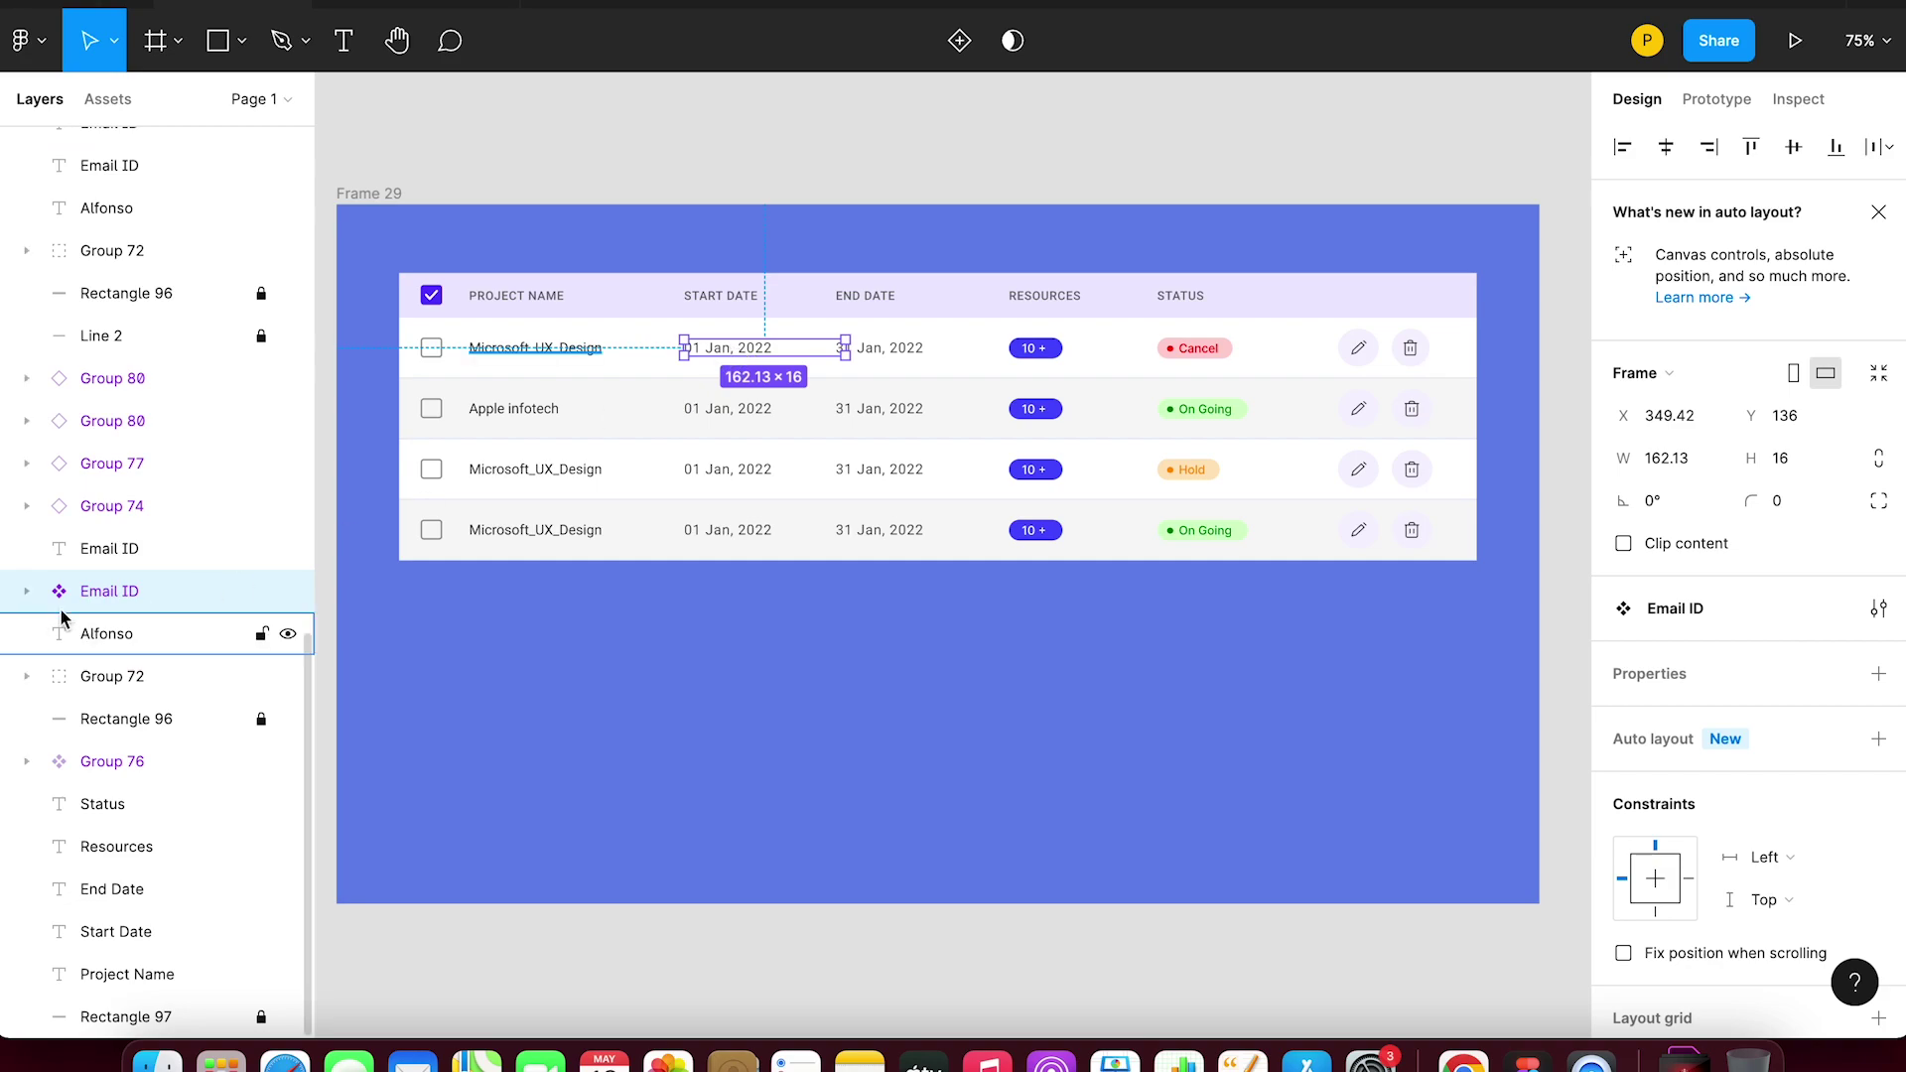
pyautogui.rightClick(747, 350)
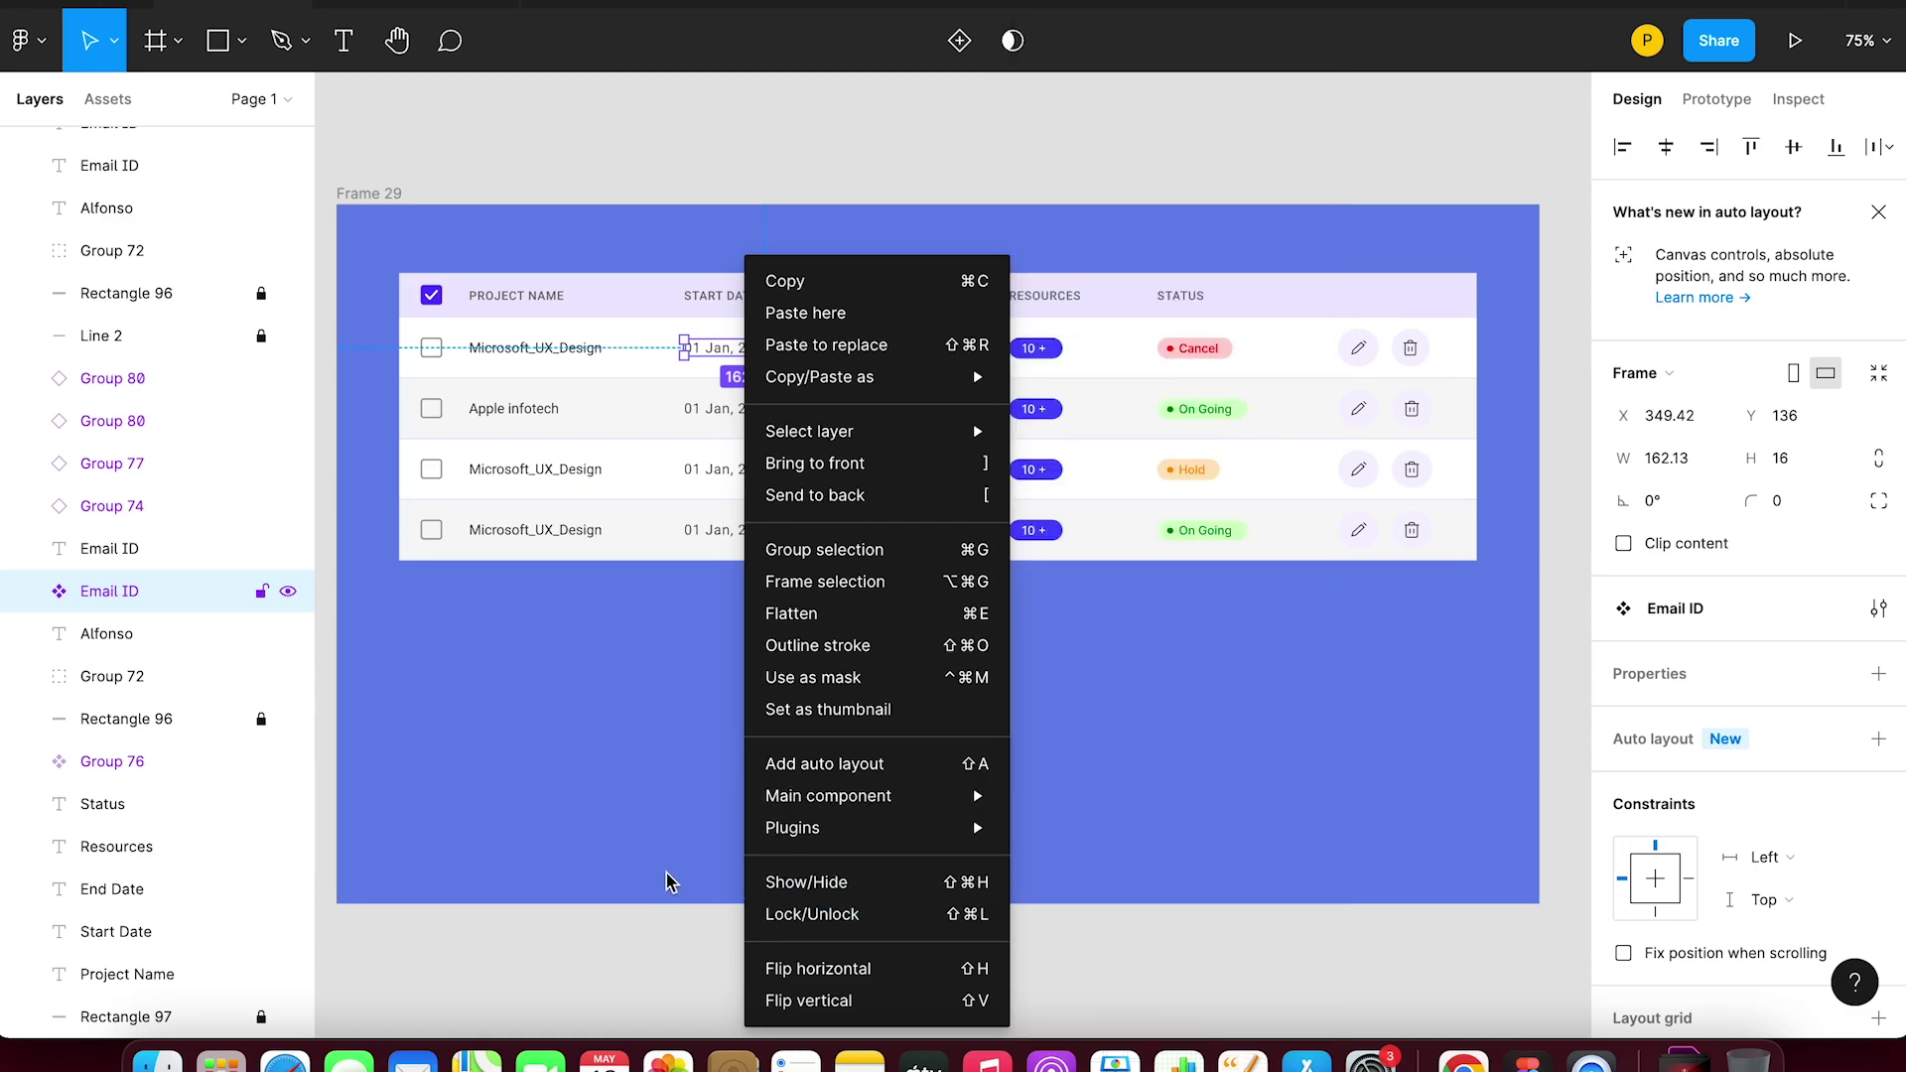
pyautogui.click(608, 901)
# - Detach the row-one Cancel status badge from its component, then reselect the start-date component
pyautogui.click(1203, 349)
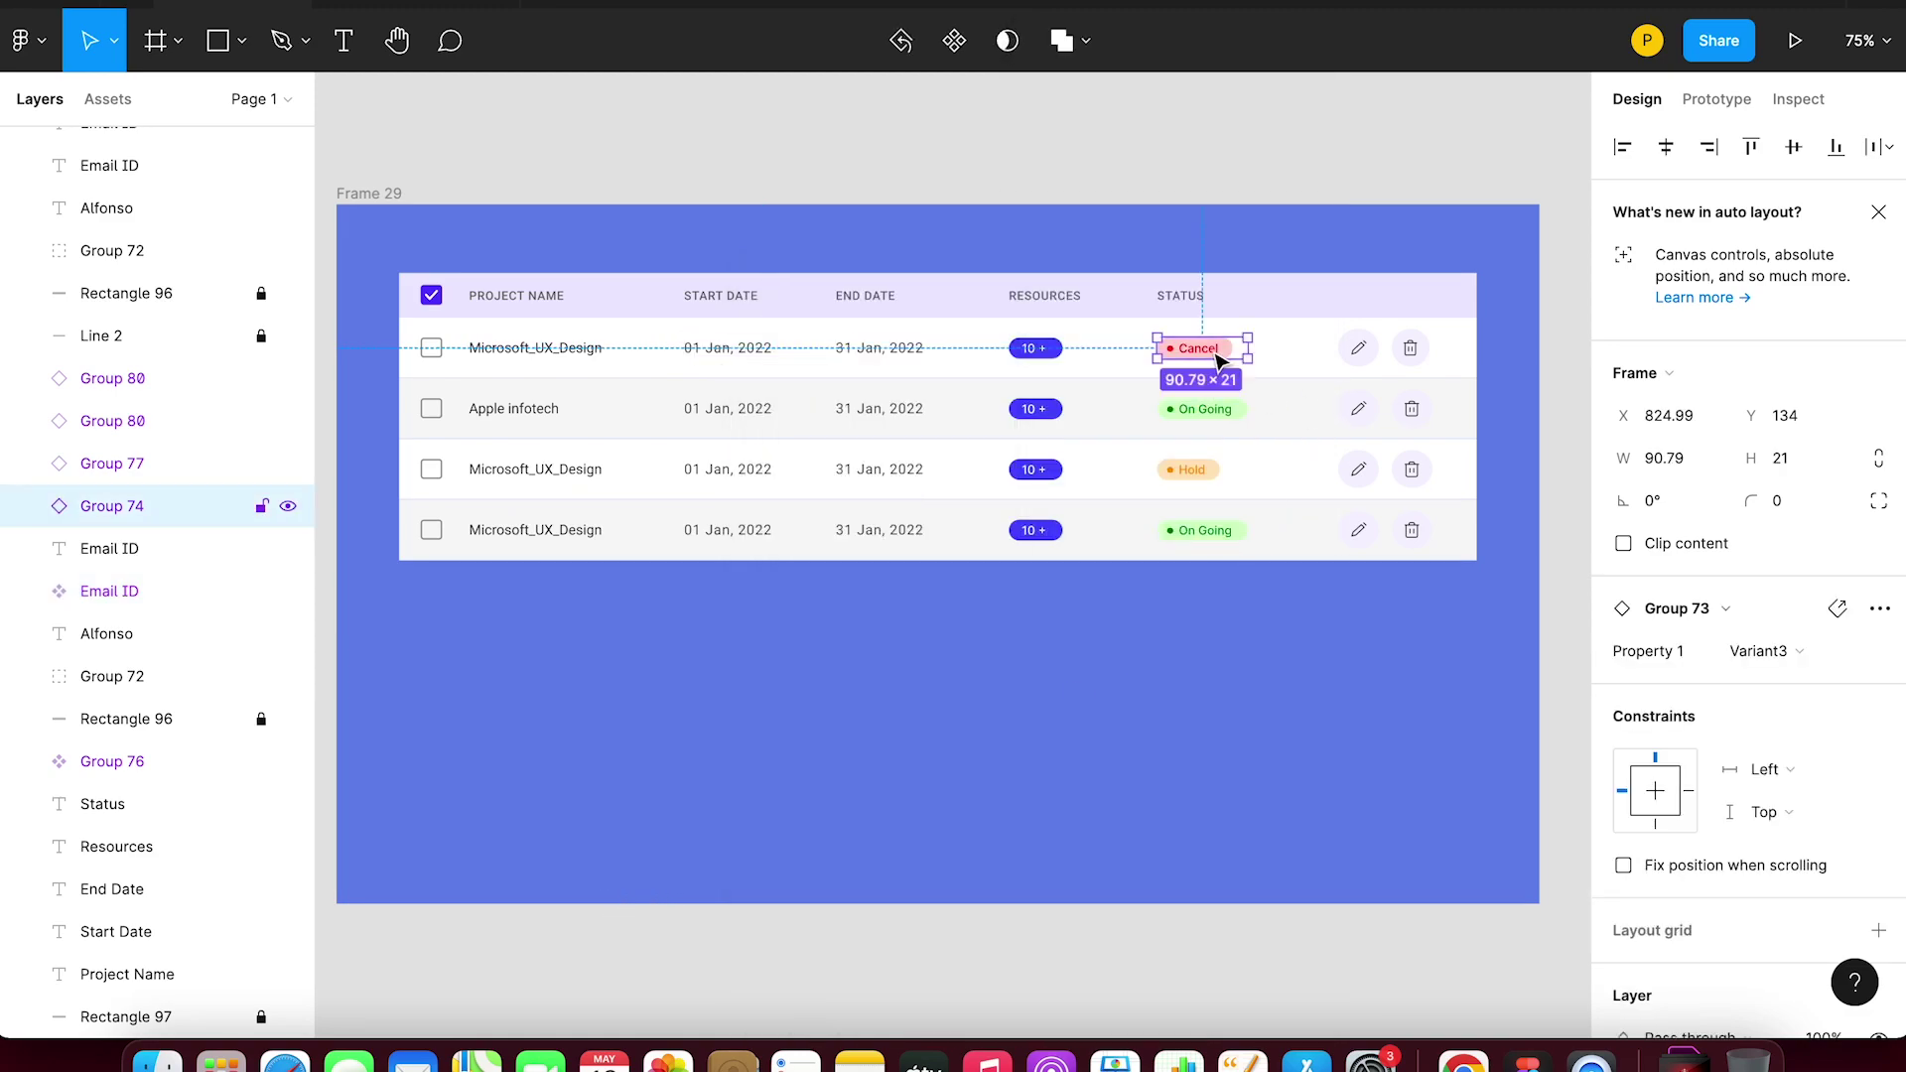
pyautogui.scroll(1, 484, 599)
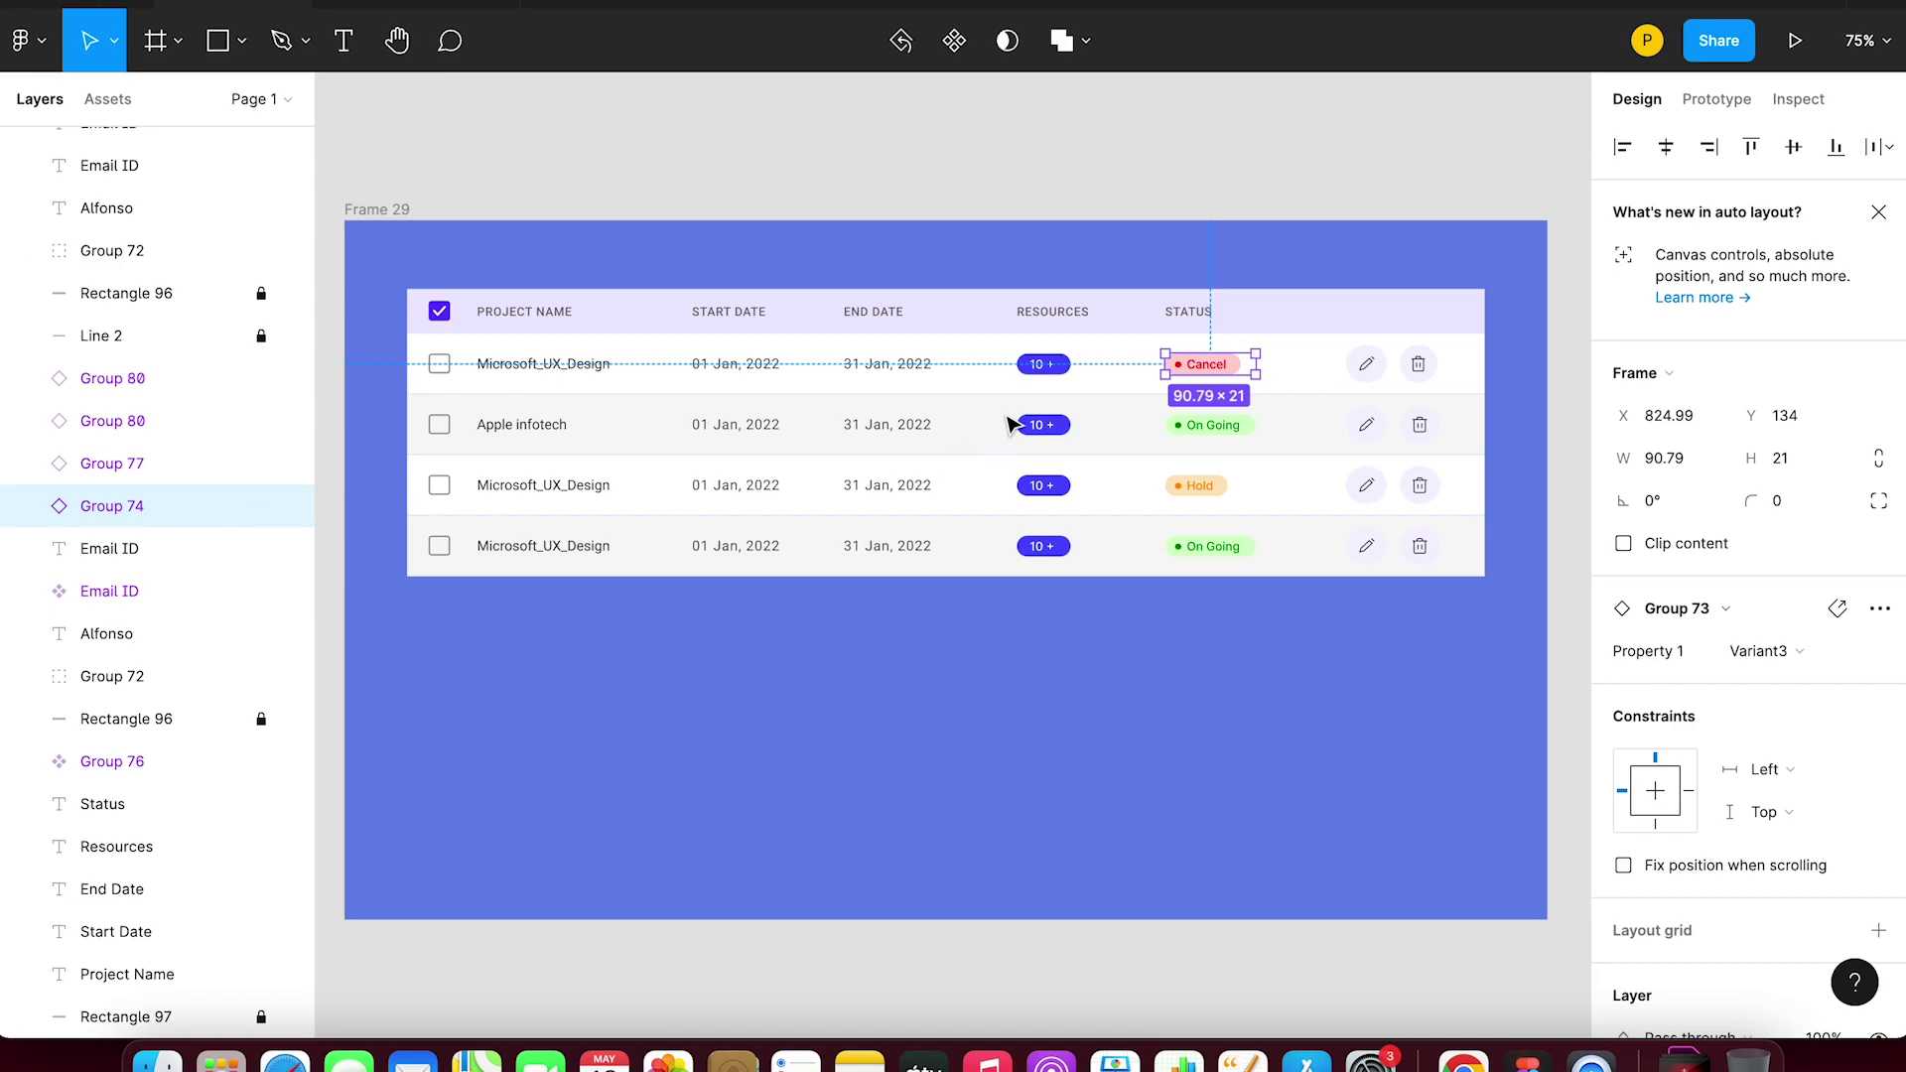
pyautogui.rightClick(1227, 371)
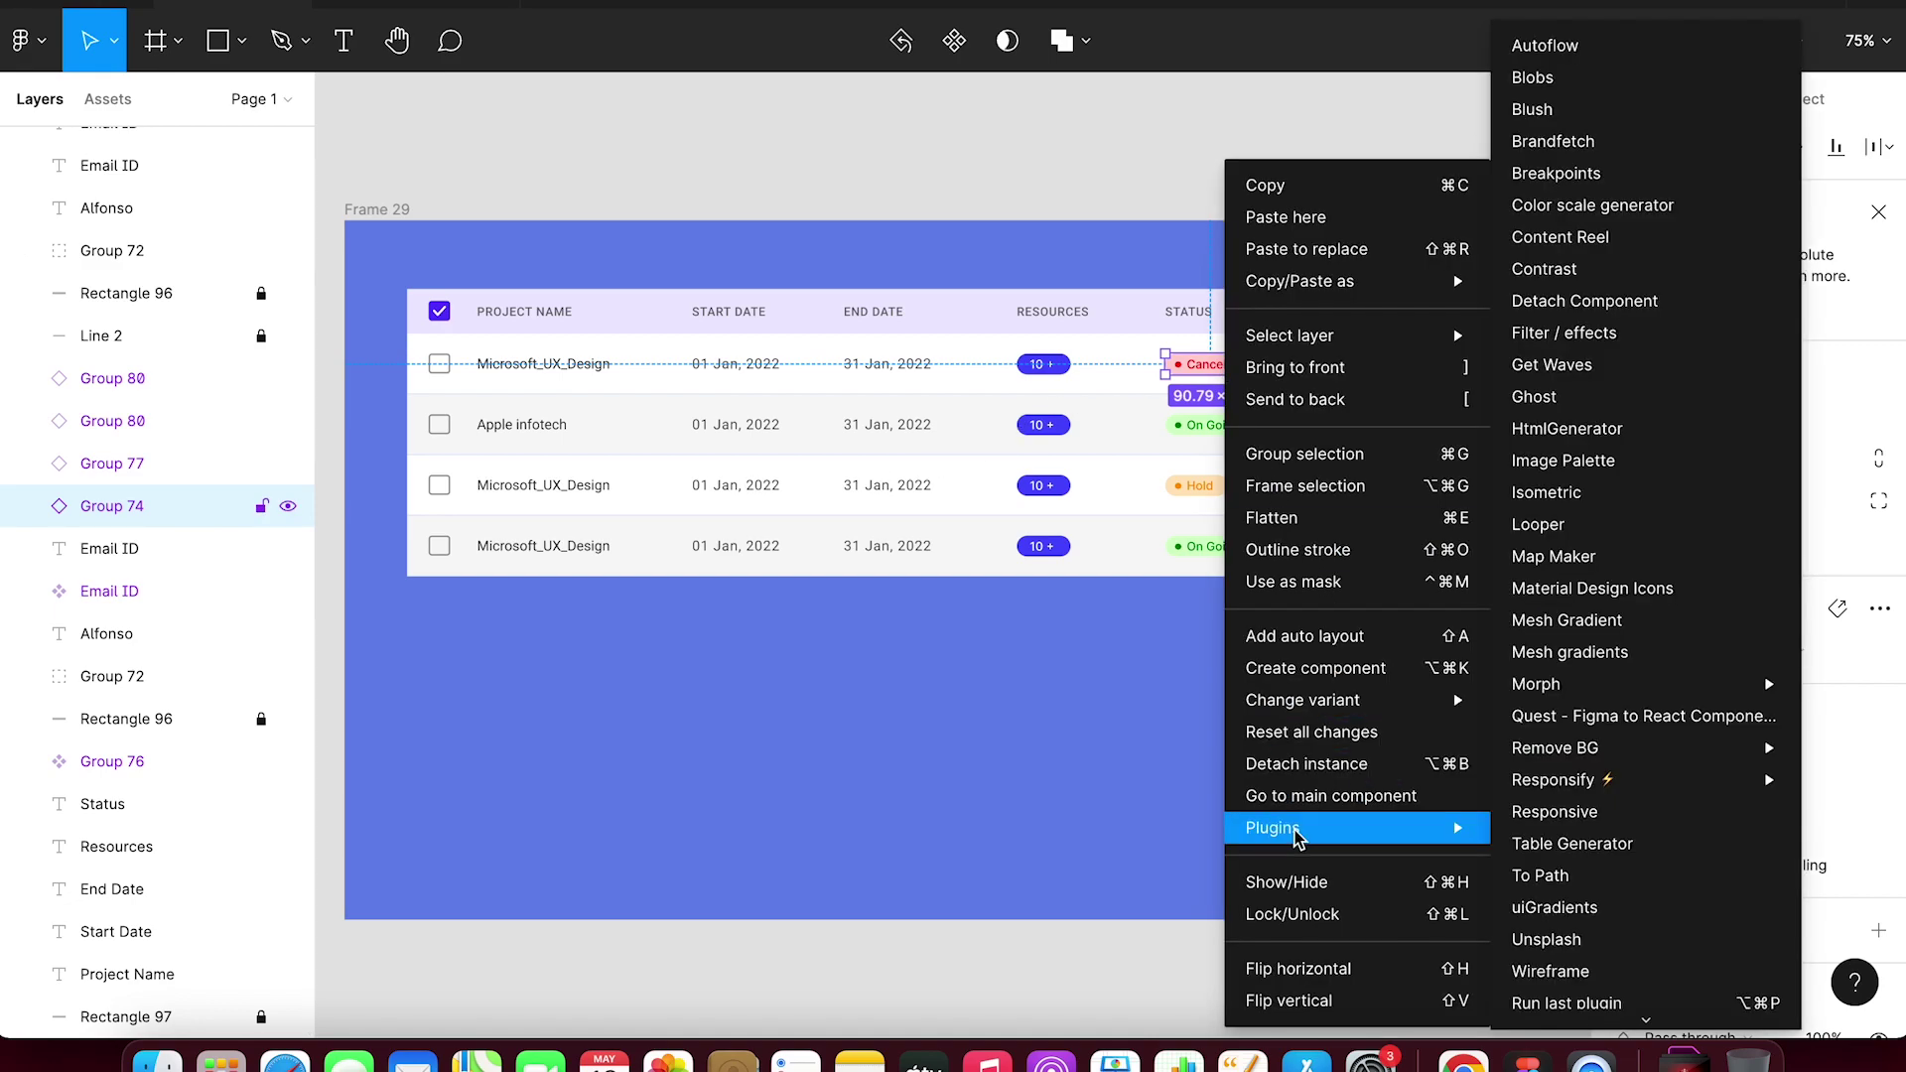
pyautogui.click(1305, 764)
pyautogui.click(1147, 124)
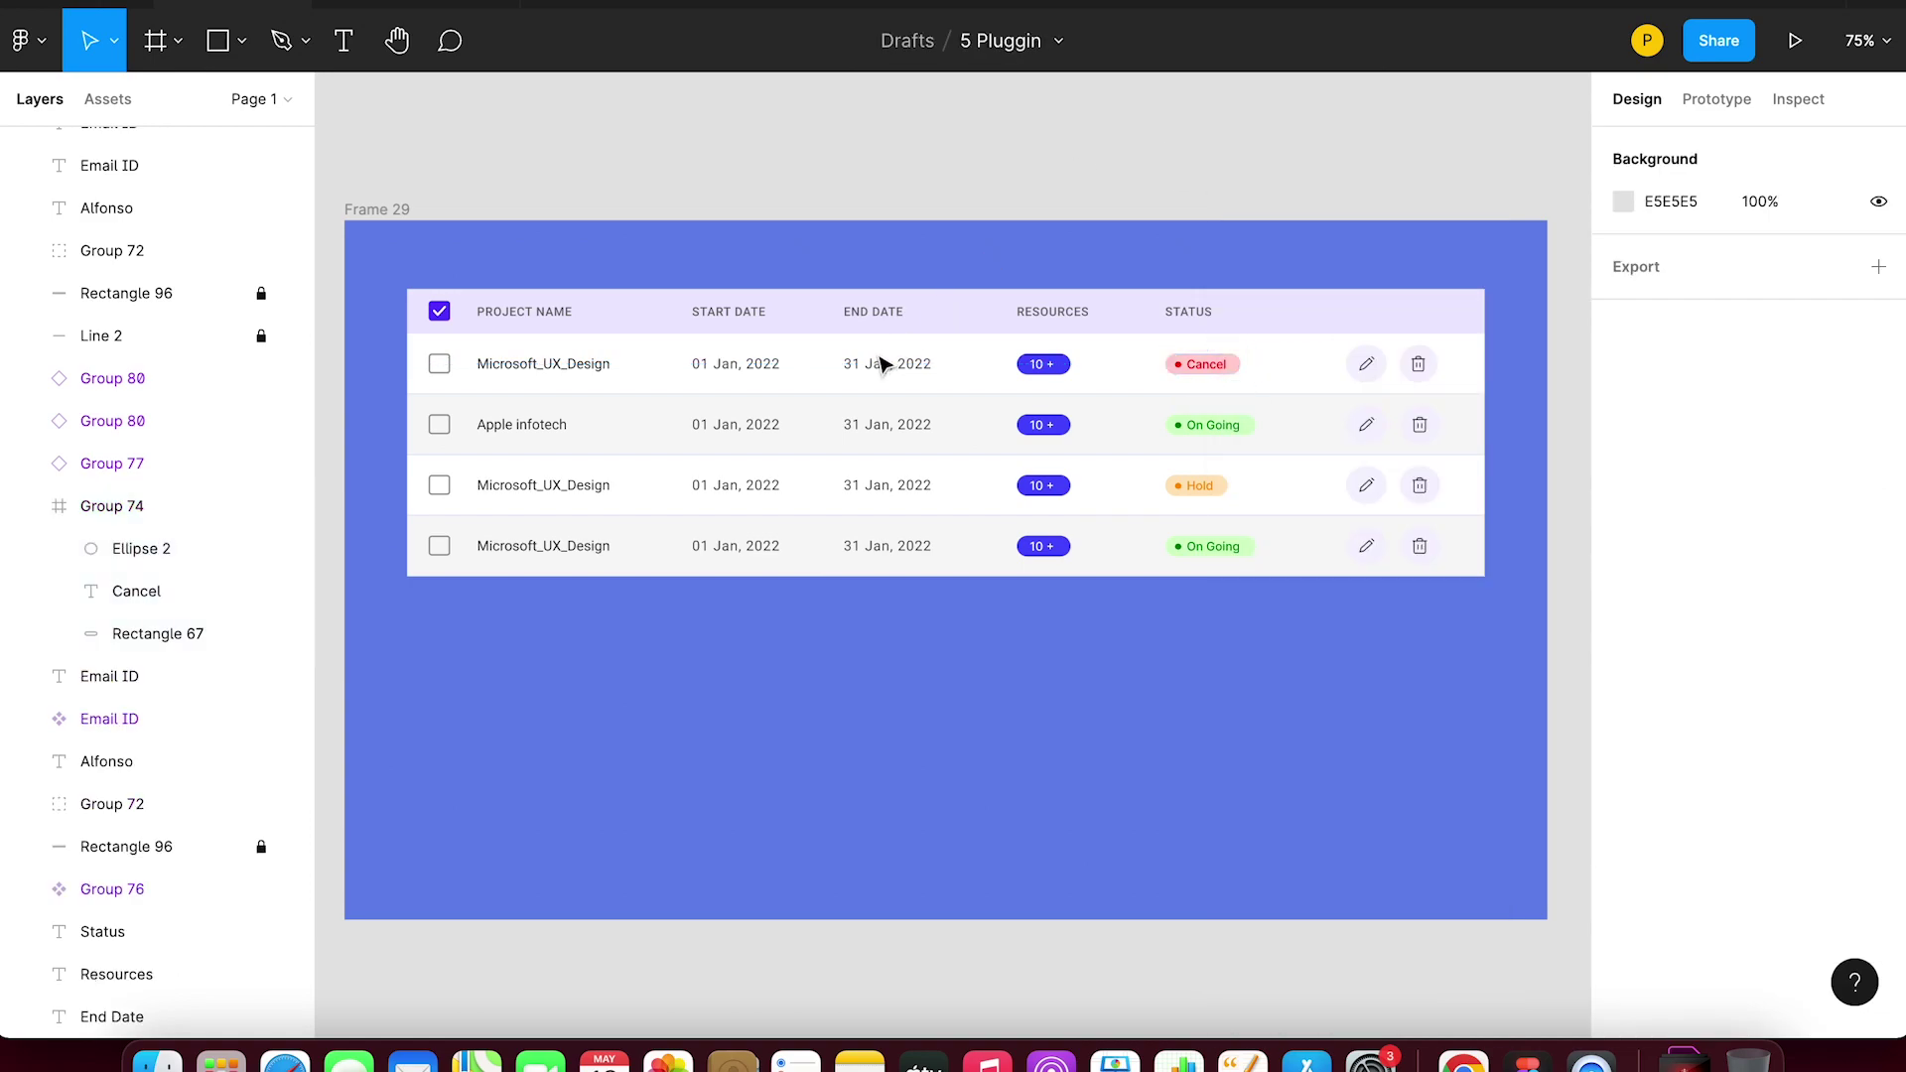
pyautogui.click(877, 375)
# - Run Detach Component on the row-one start date, leaving an Email ID frame with its date text
pyautogui.moveTo(843, 388); pyautogui.dragTo(743, 375)
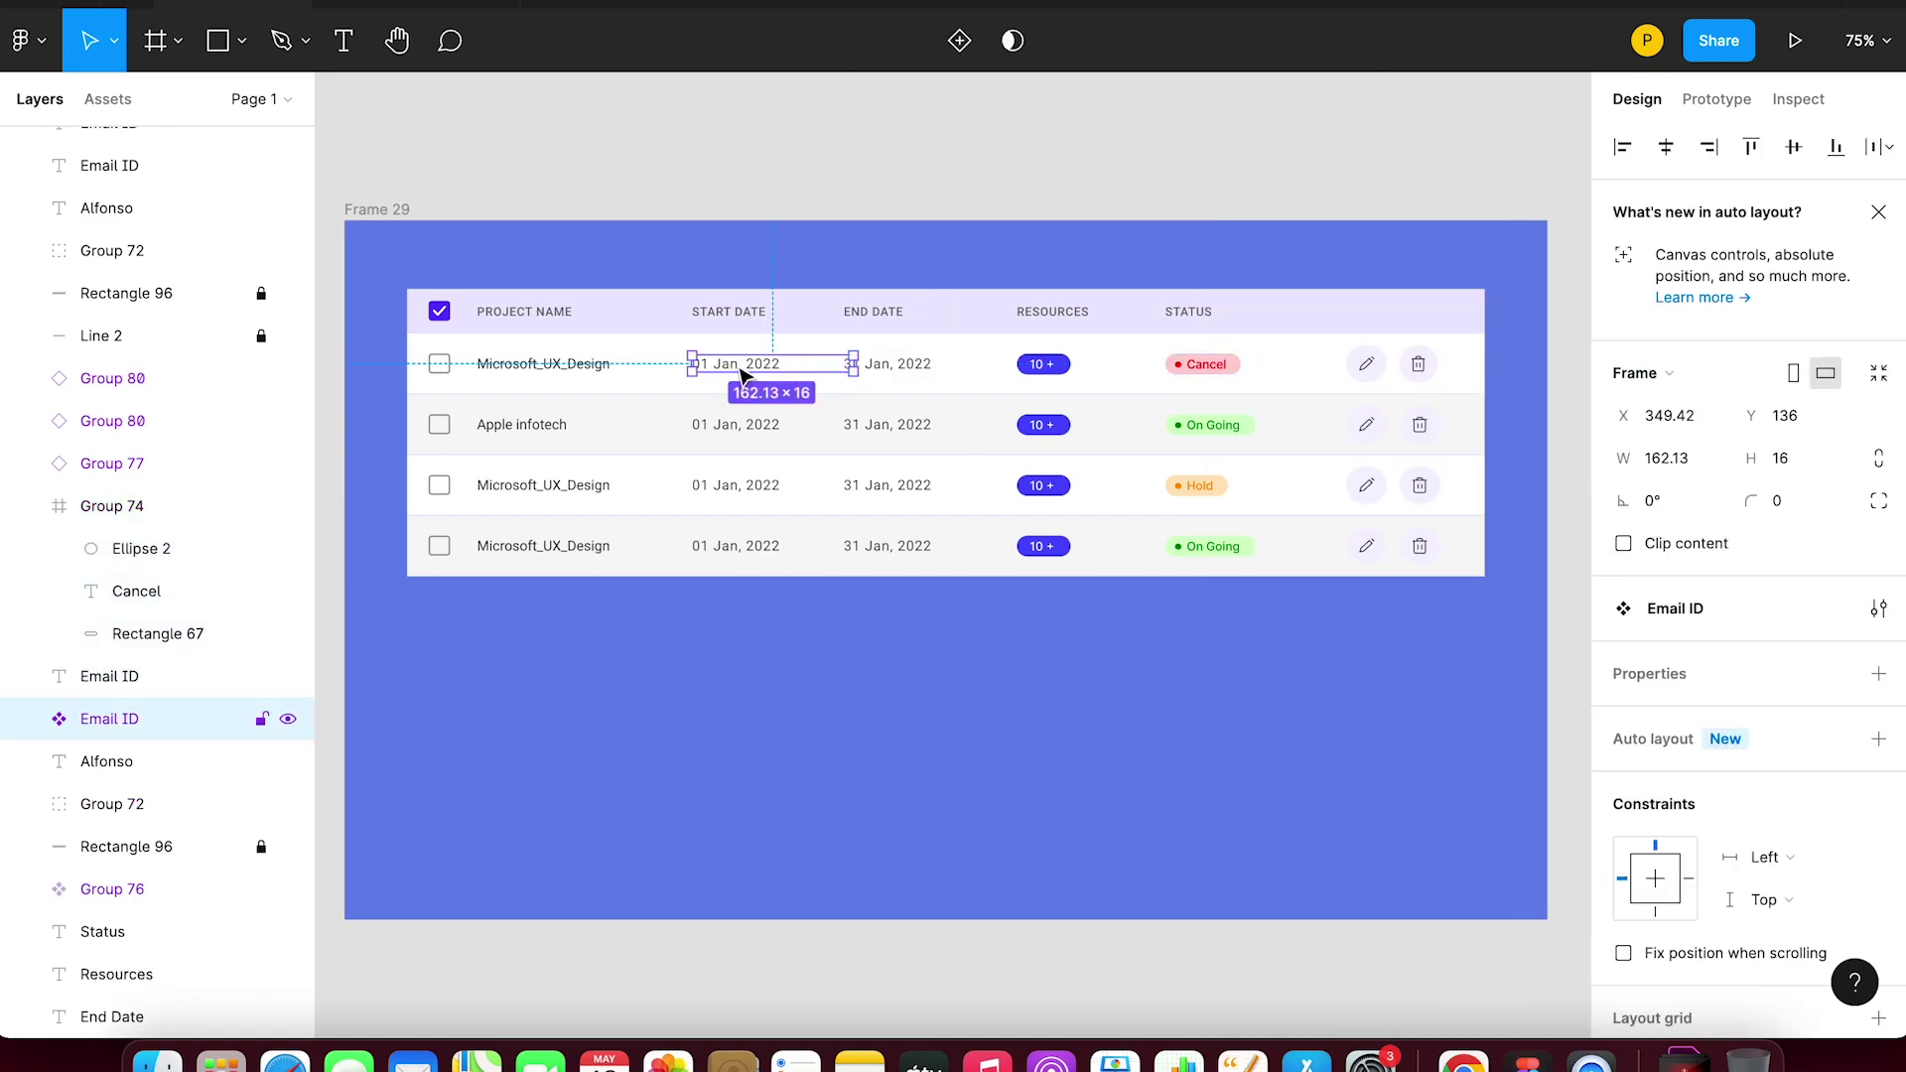
pyautogui.rightClick(747, 373)
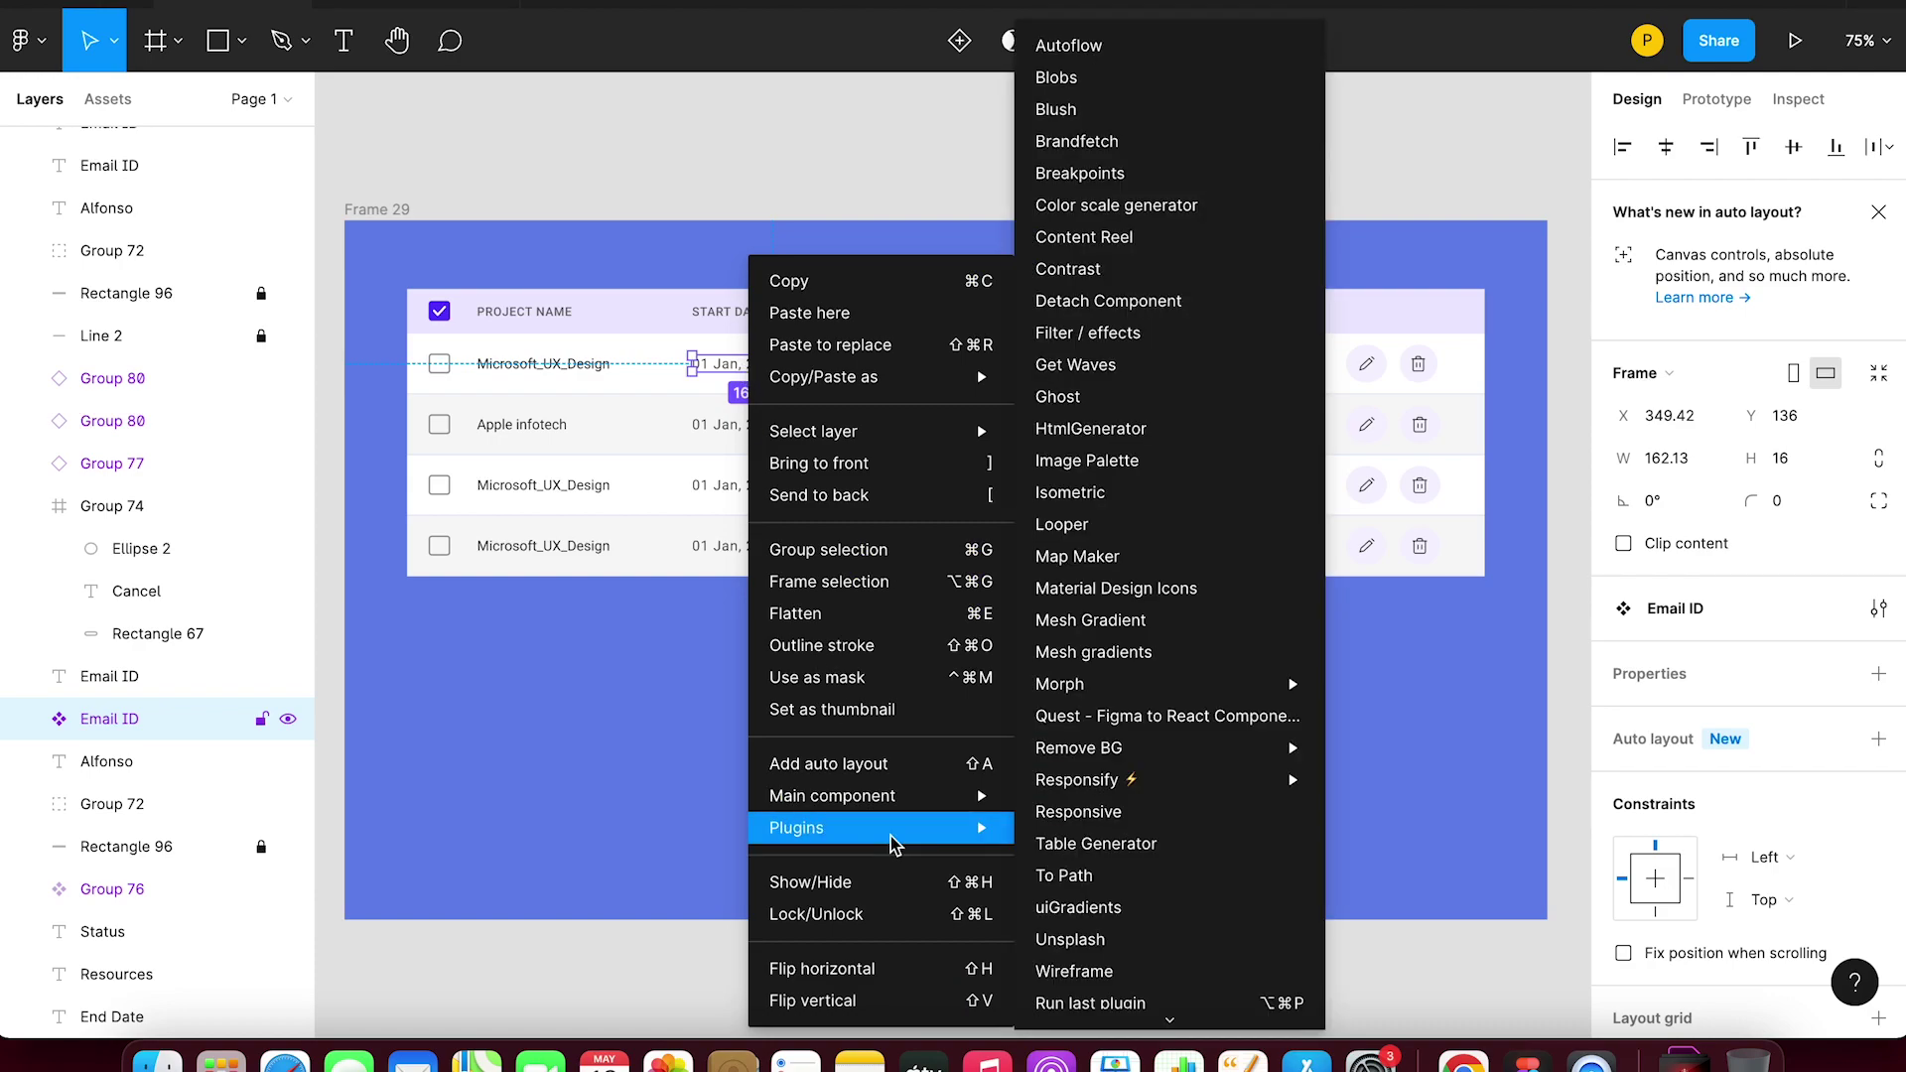
pyautogui.moveTo(1080, 748)
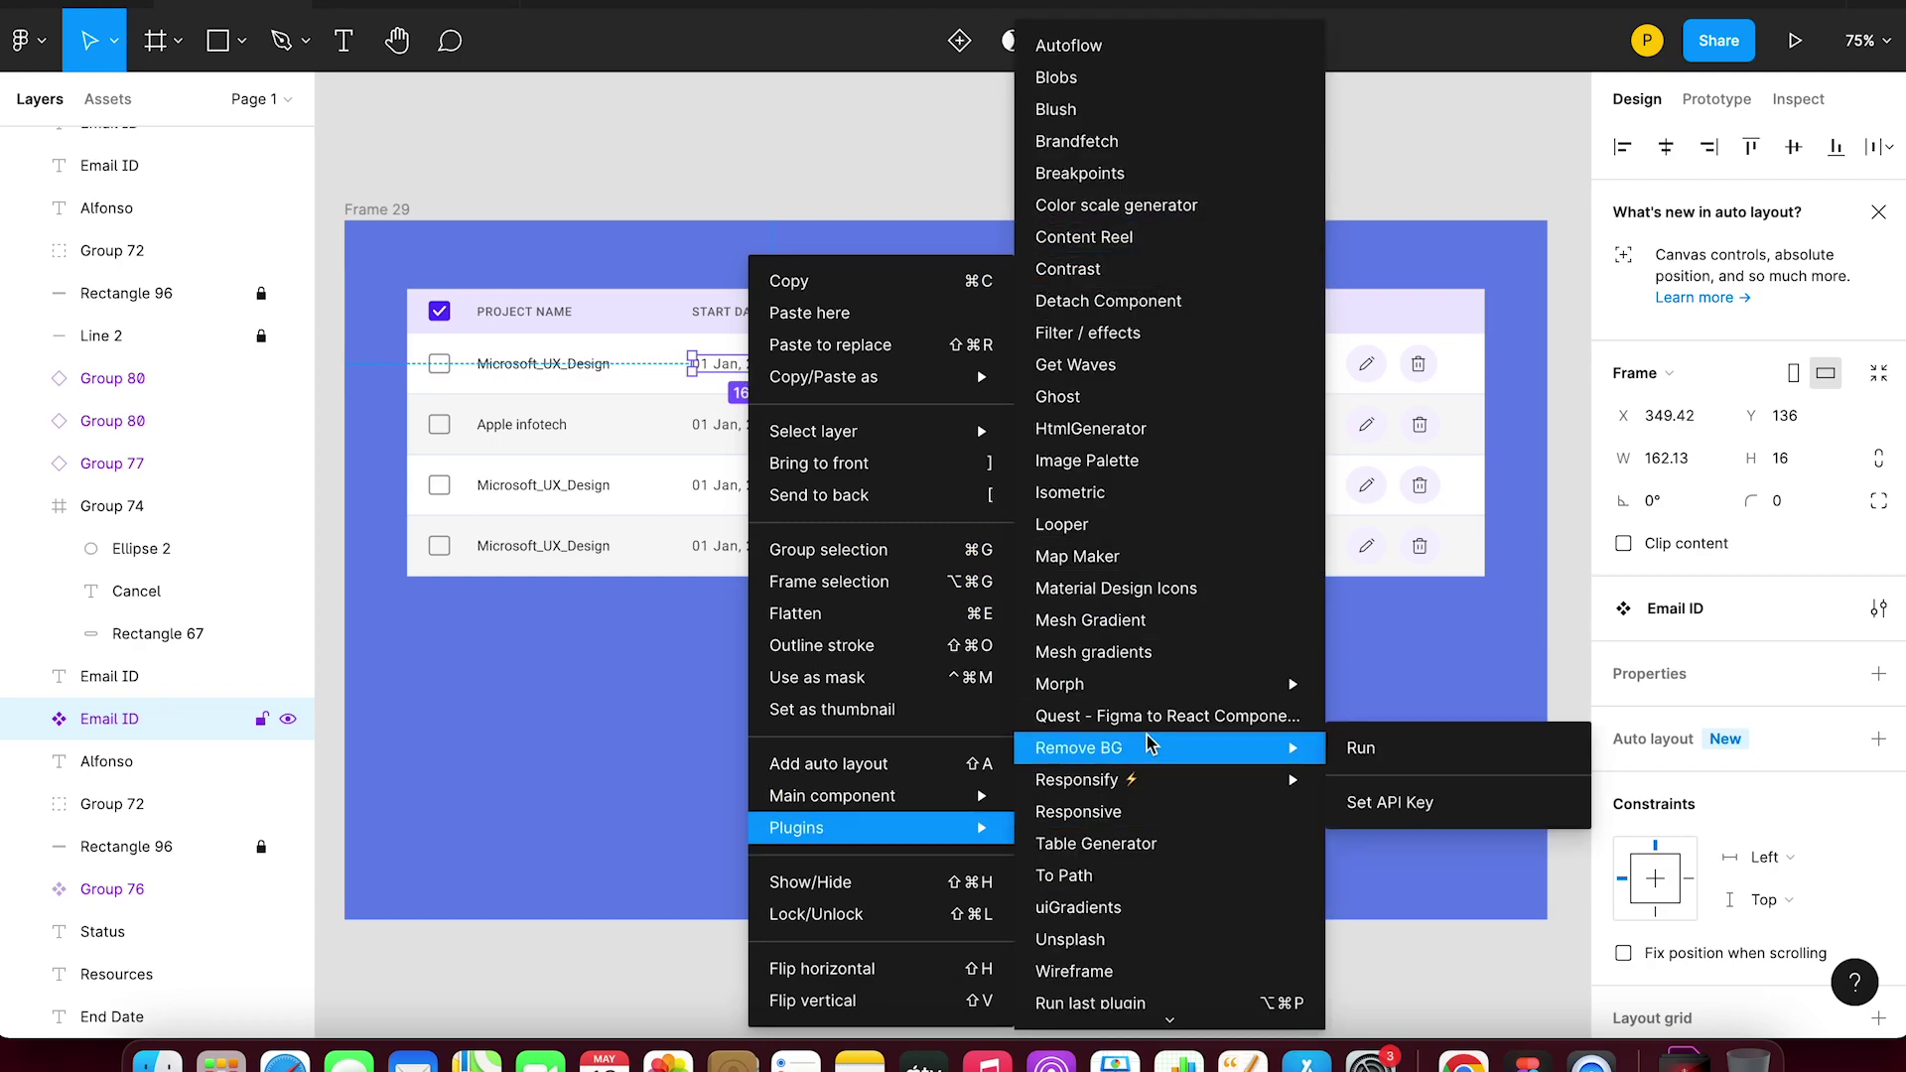
pyautogui.rightClick(783, 369)
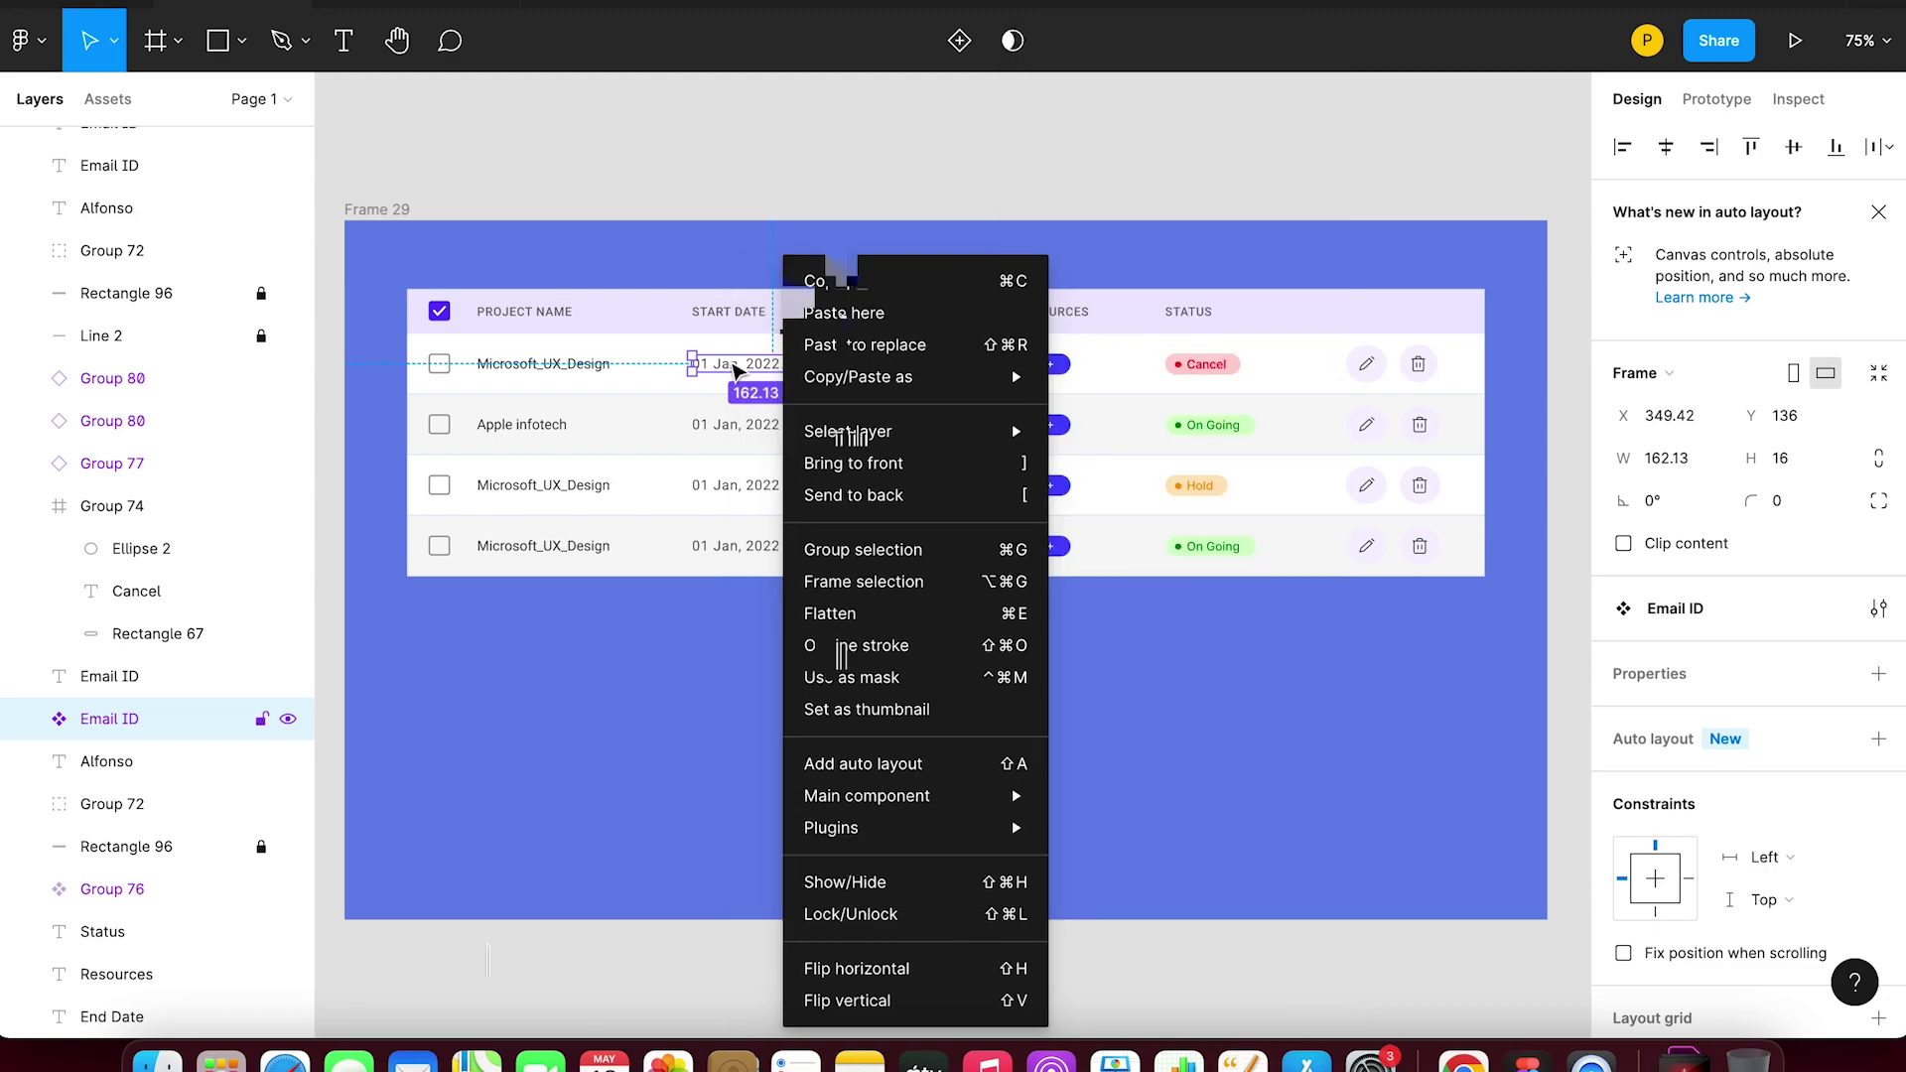
pyautogui.moveTo(864, 828)
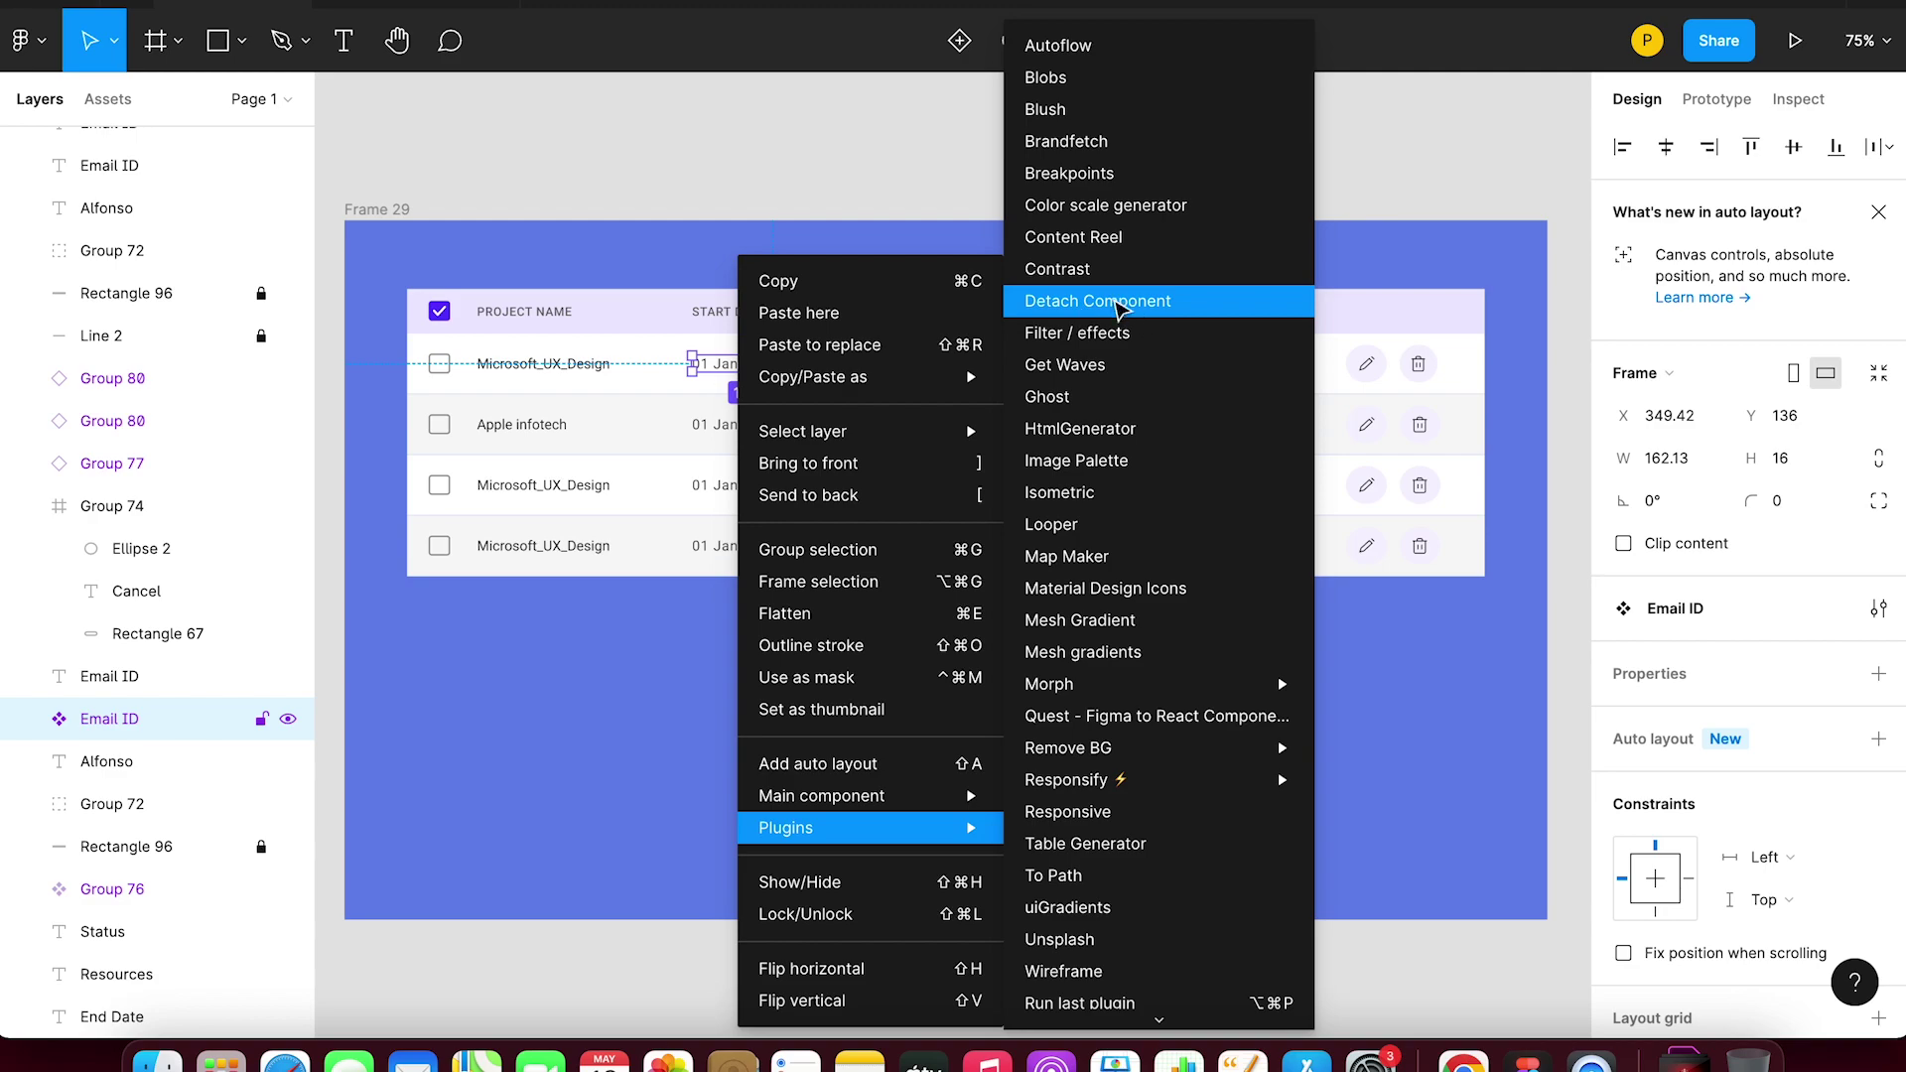
pyautogui.click(1116, 304)
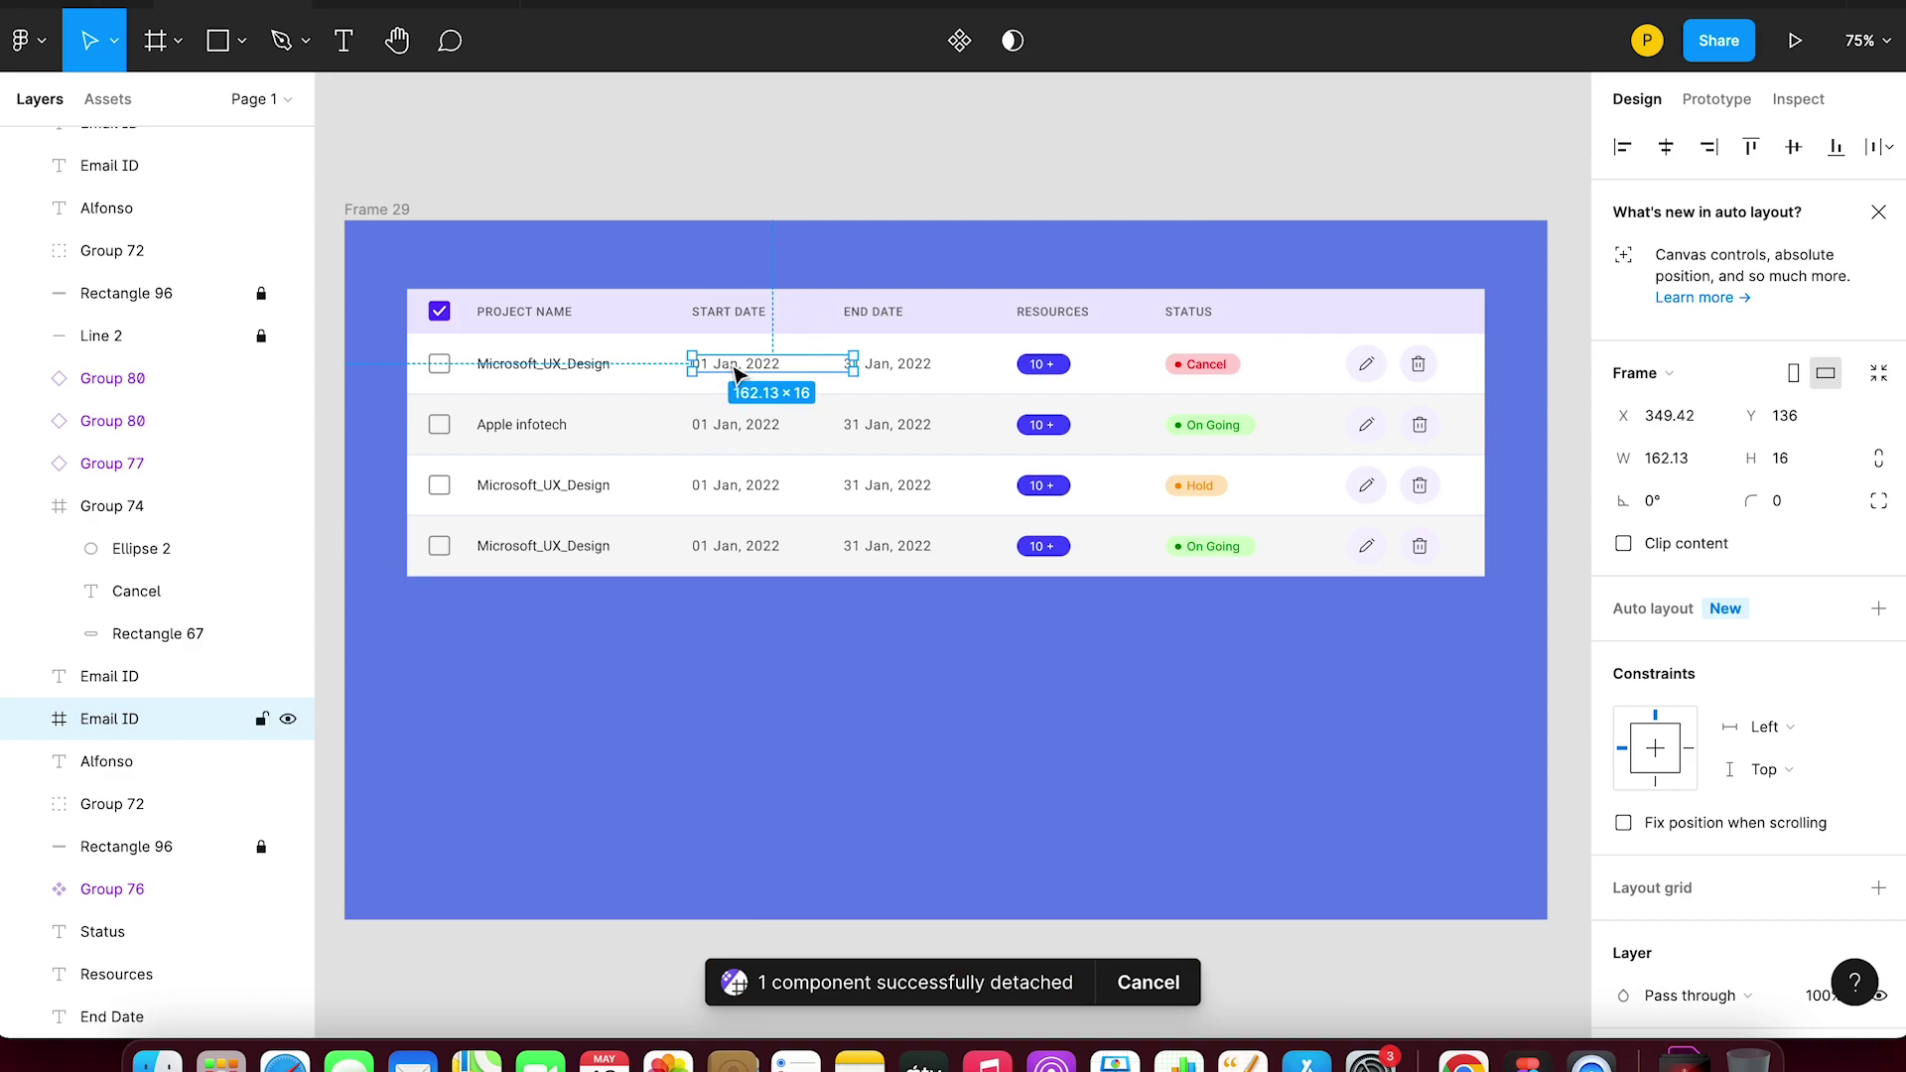
pyautogui.doubleClick(737, 374)
pyautogui.click(842, 131)
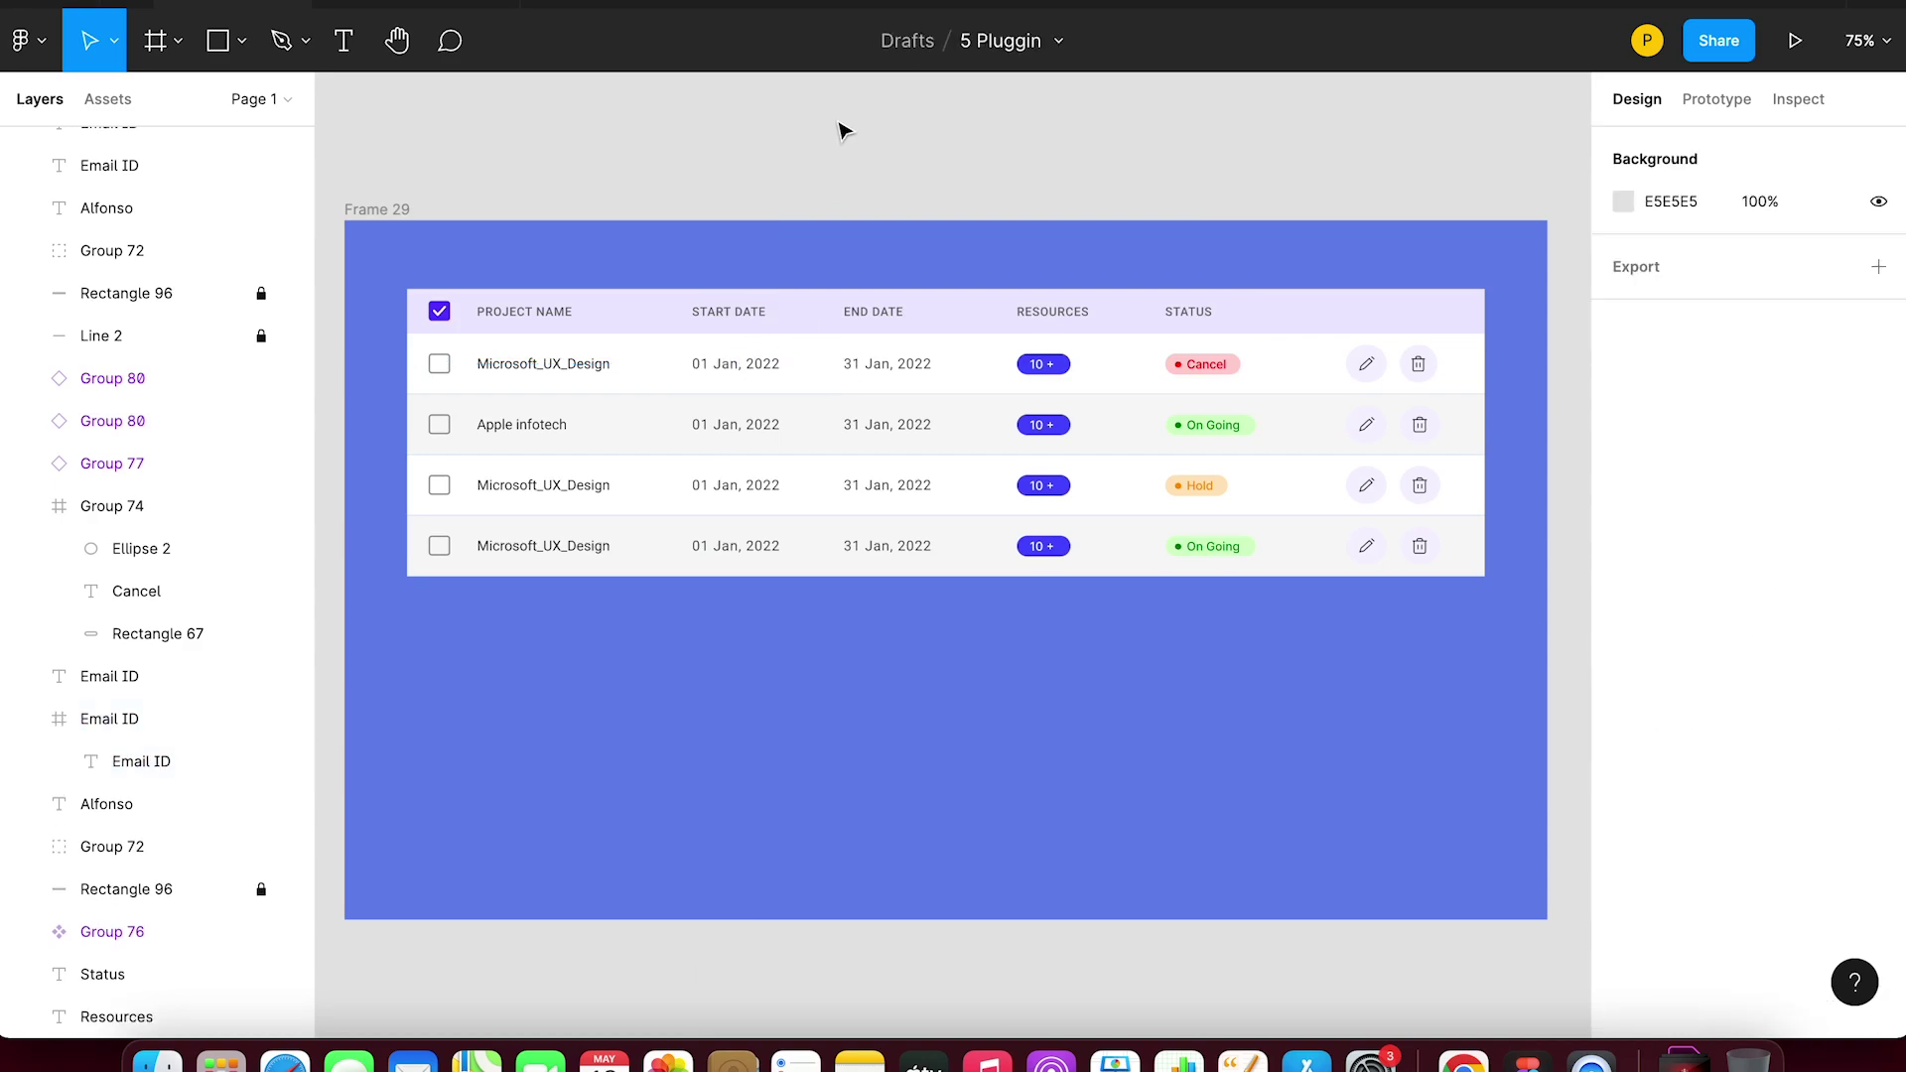
pyautogui.click(757, 374)
pyautogui.click(870, 139)
pyautogui.hscroll(-2, 1102, 134)
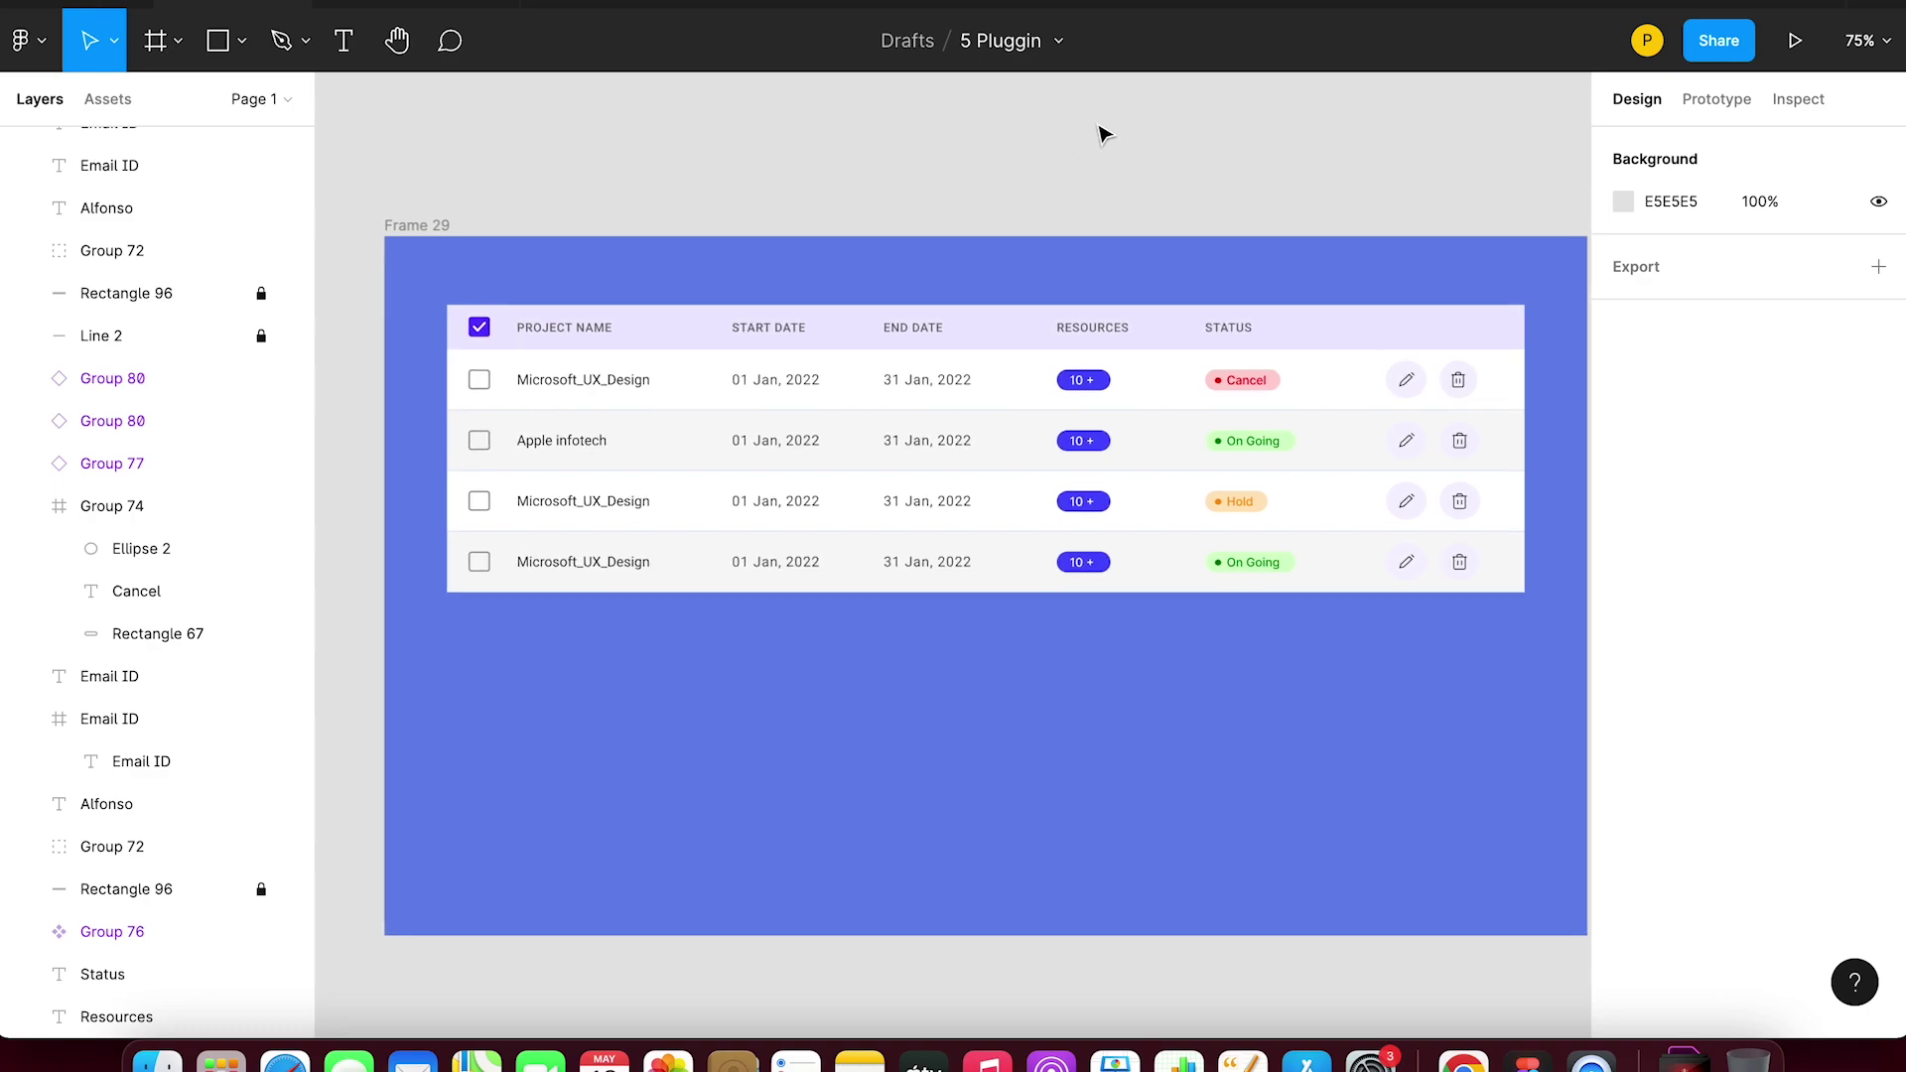
pyautogui.hscroll(3, 1042, 134)
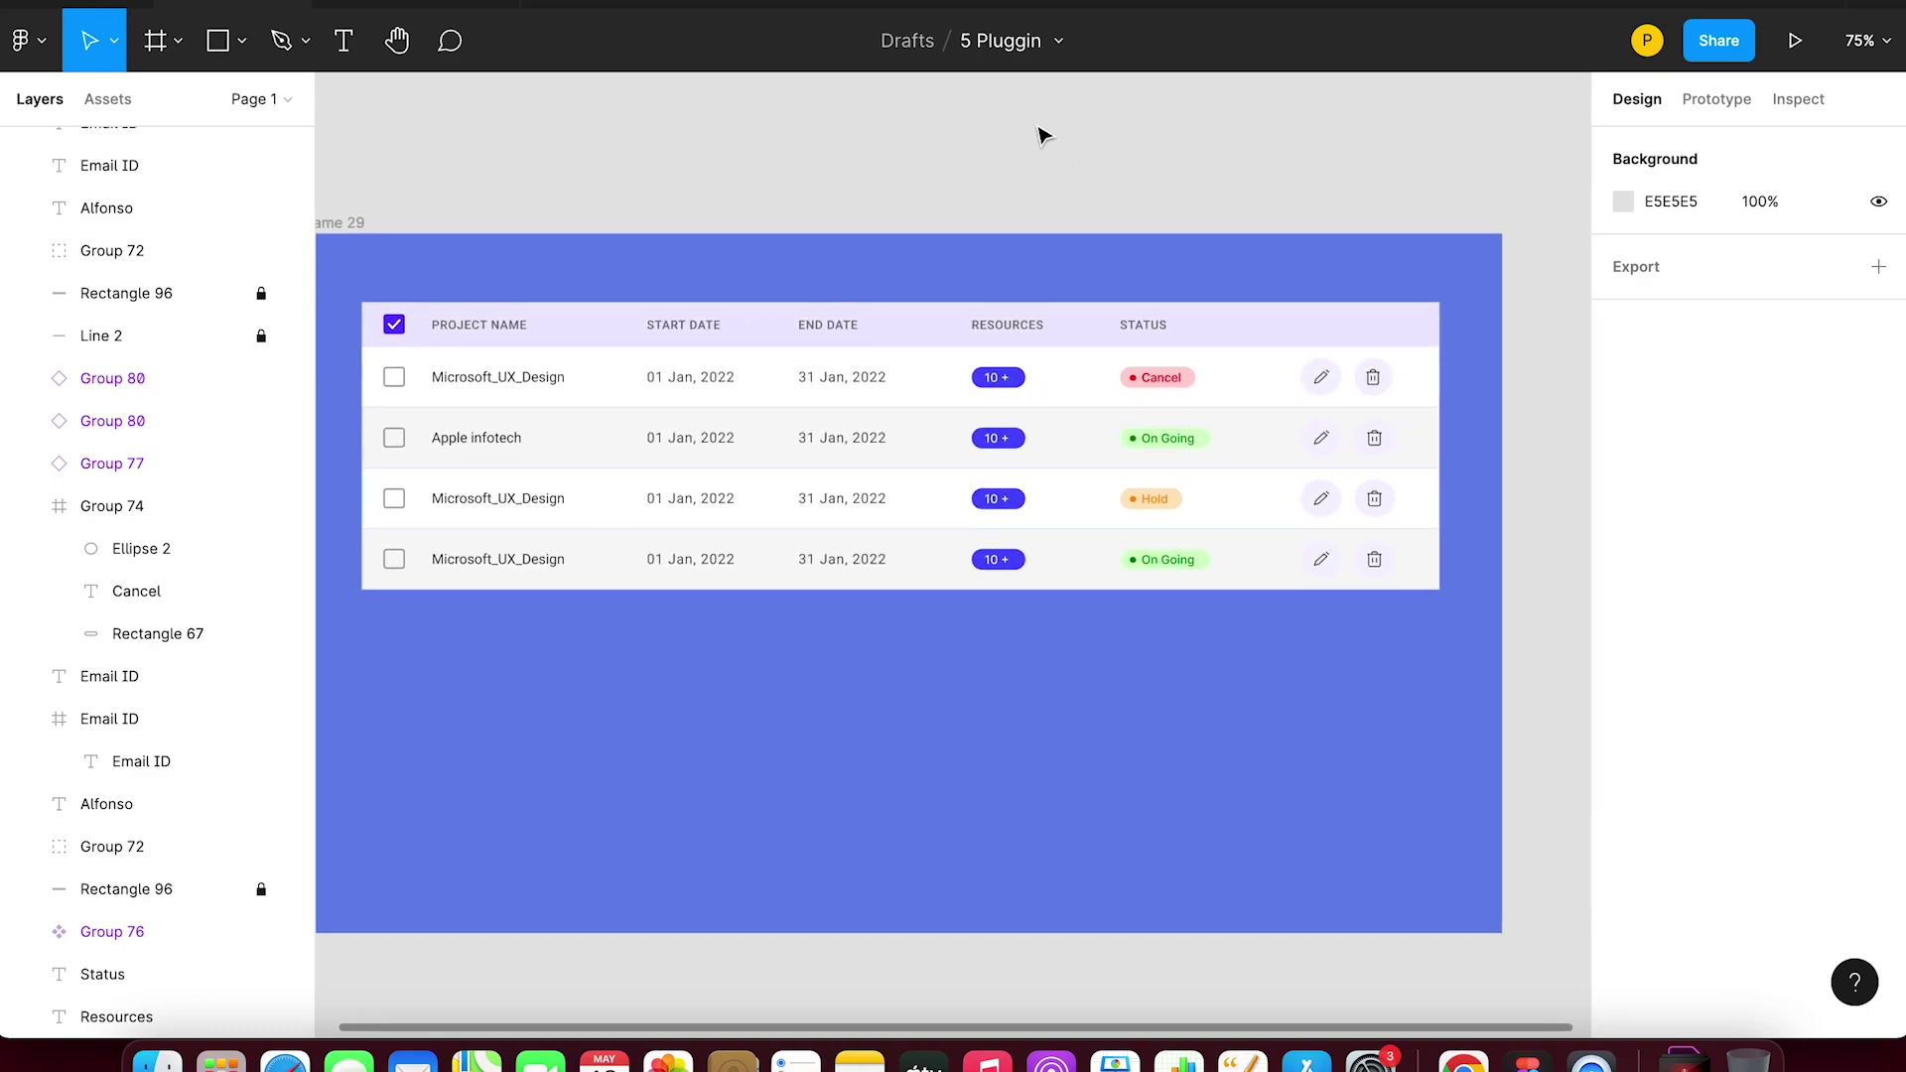
# - In the Mesh Gradient plugin, recolour the top-left mesh point #9B296B and drag it toward the centre
pyautogui.rightClick(1038, 131)
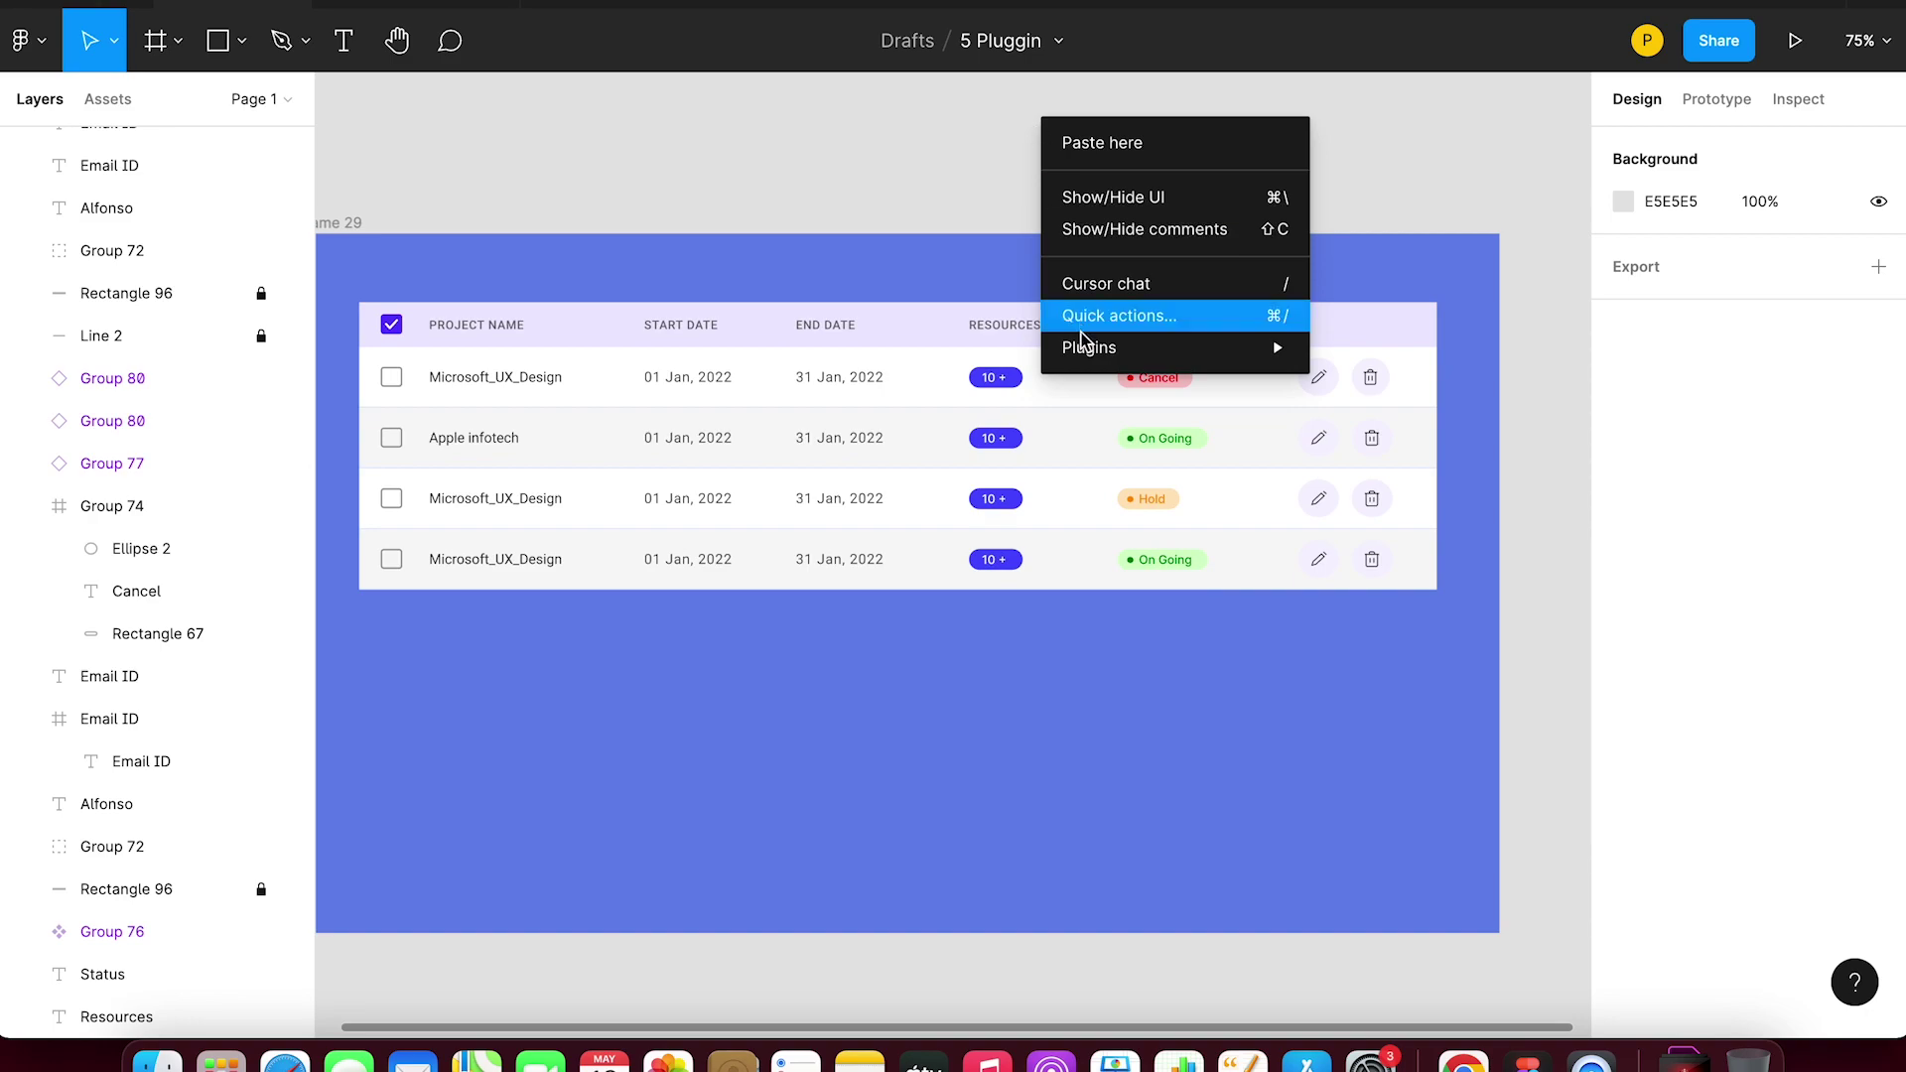
pyautogui.moveTo(1131, 348)
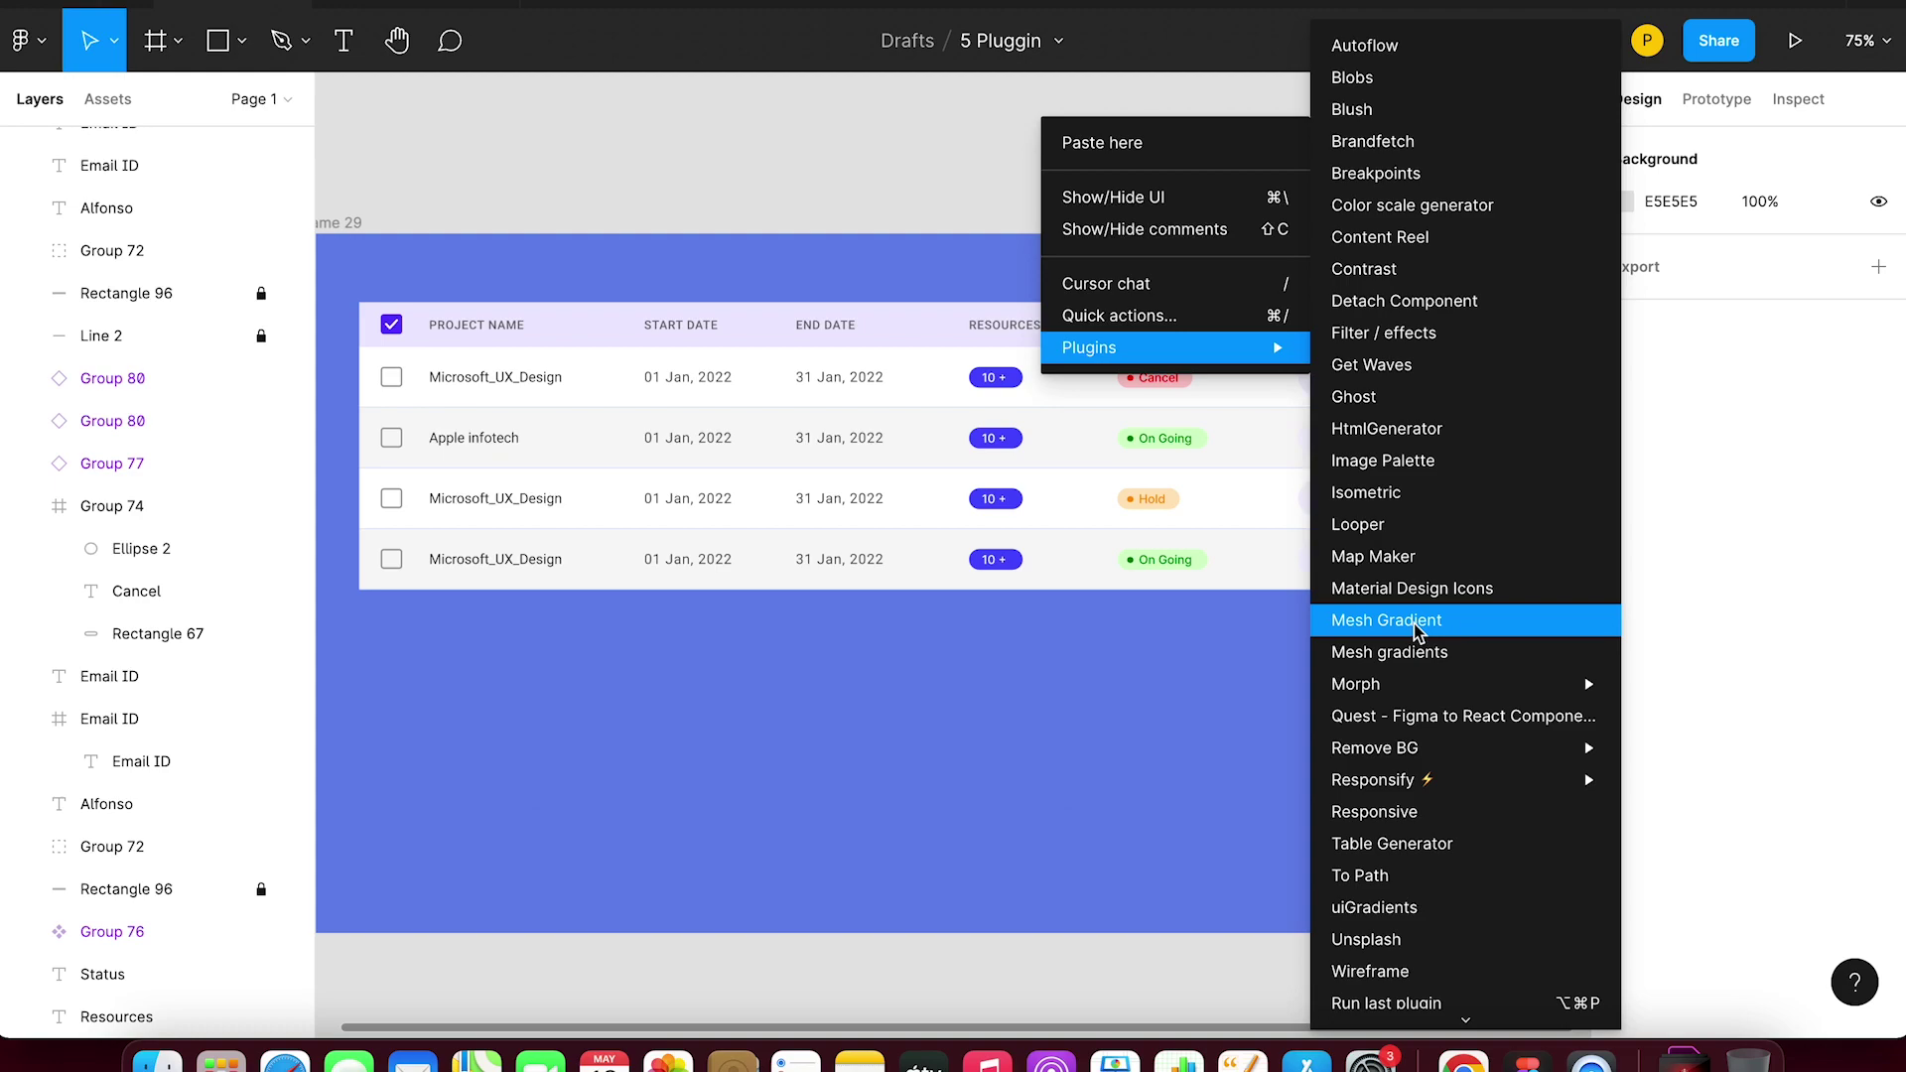
pyautogui.click(1416, 629)
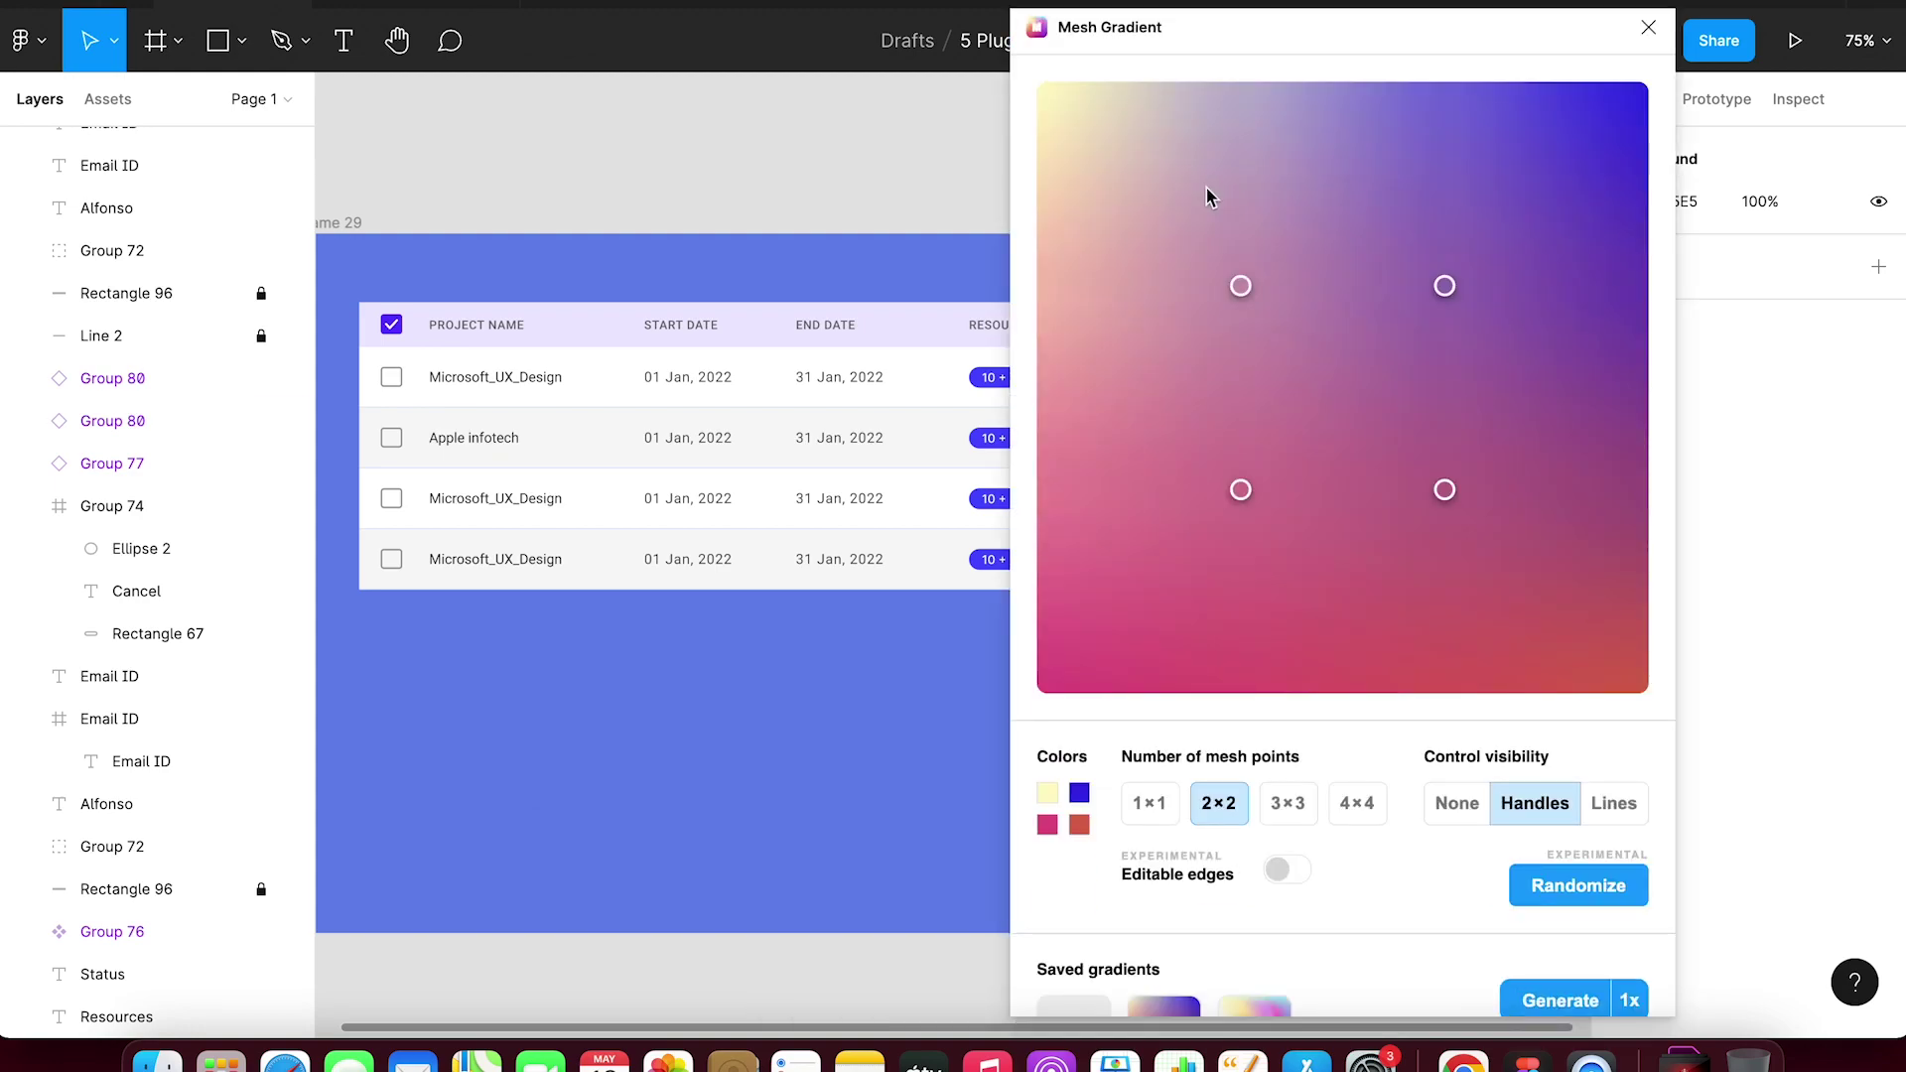
pyautogui.click(1241, 287)
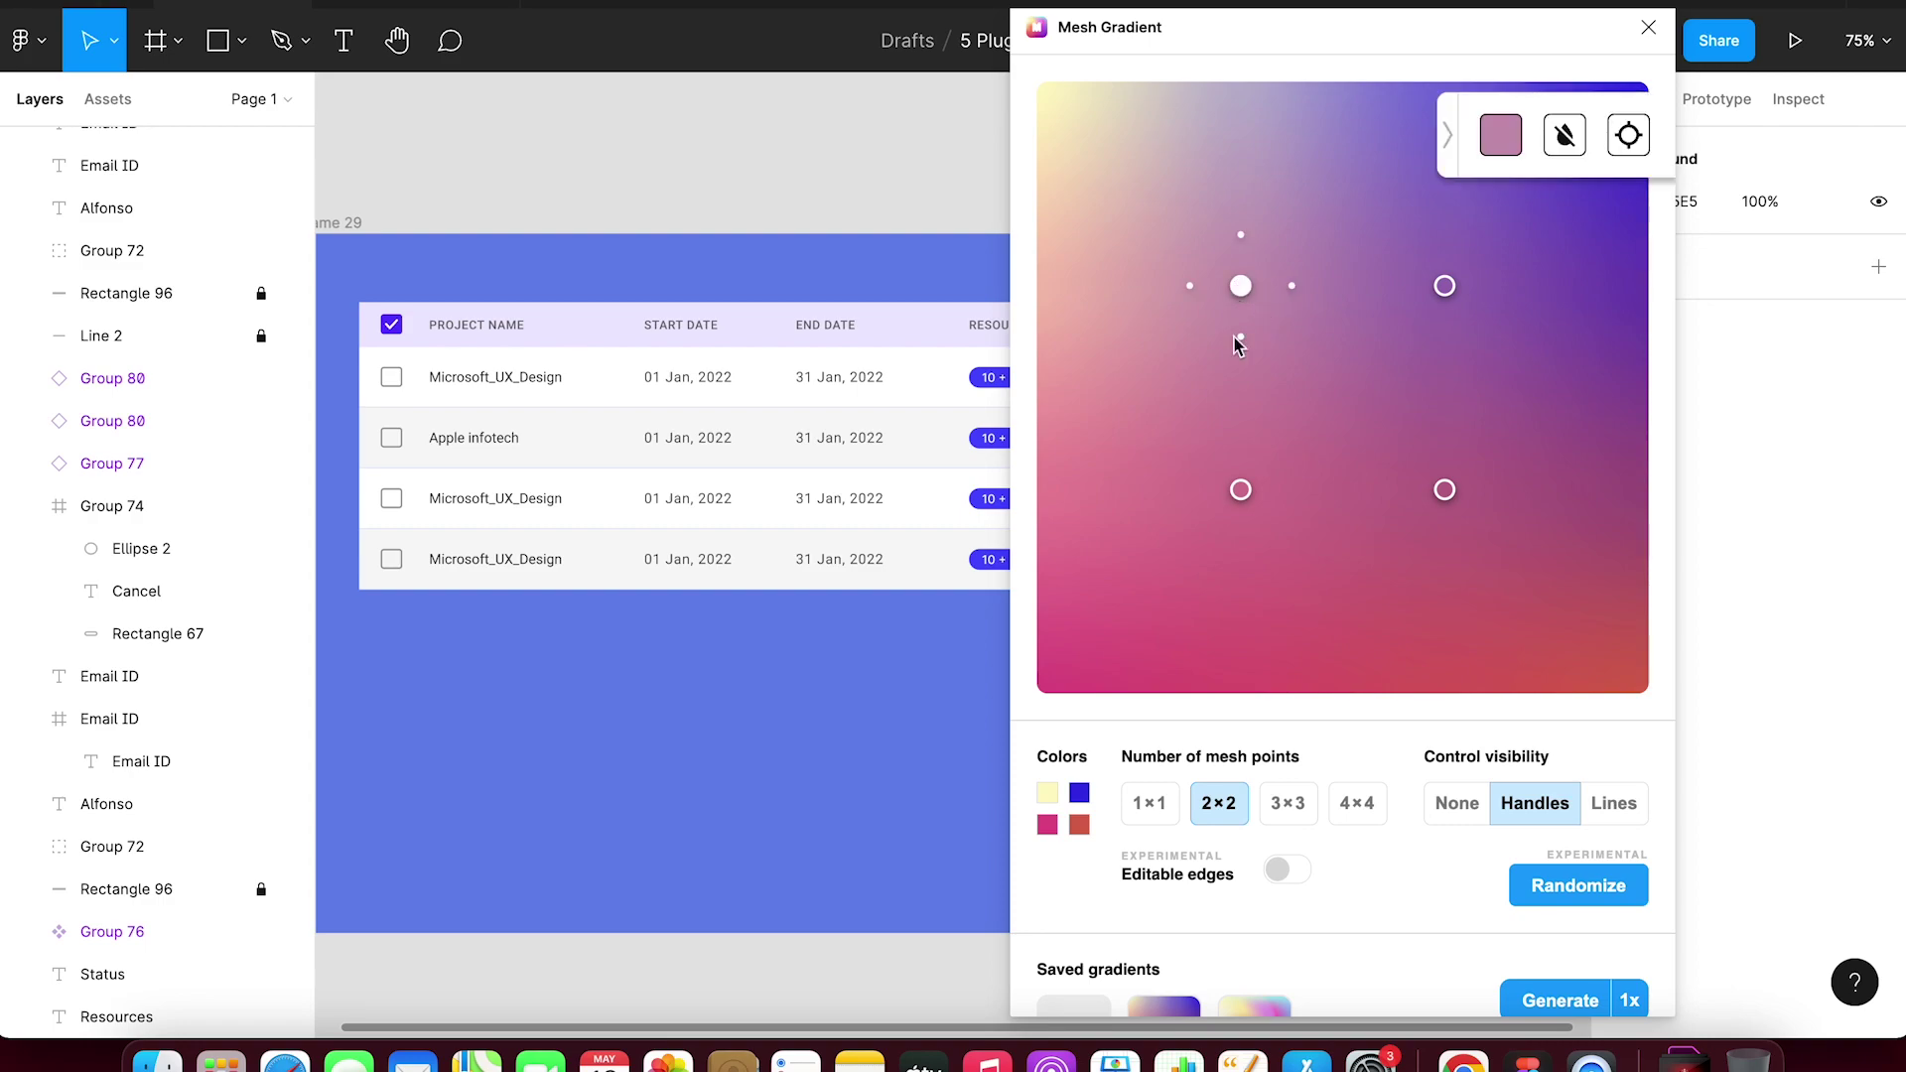
pyautogui.click(1502, 144)
pyautogui.click(1520, 221)
pyautogui.click(1586, 235)
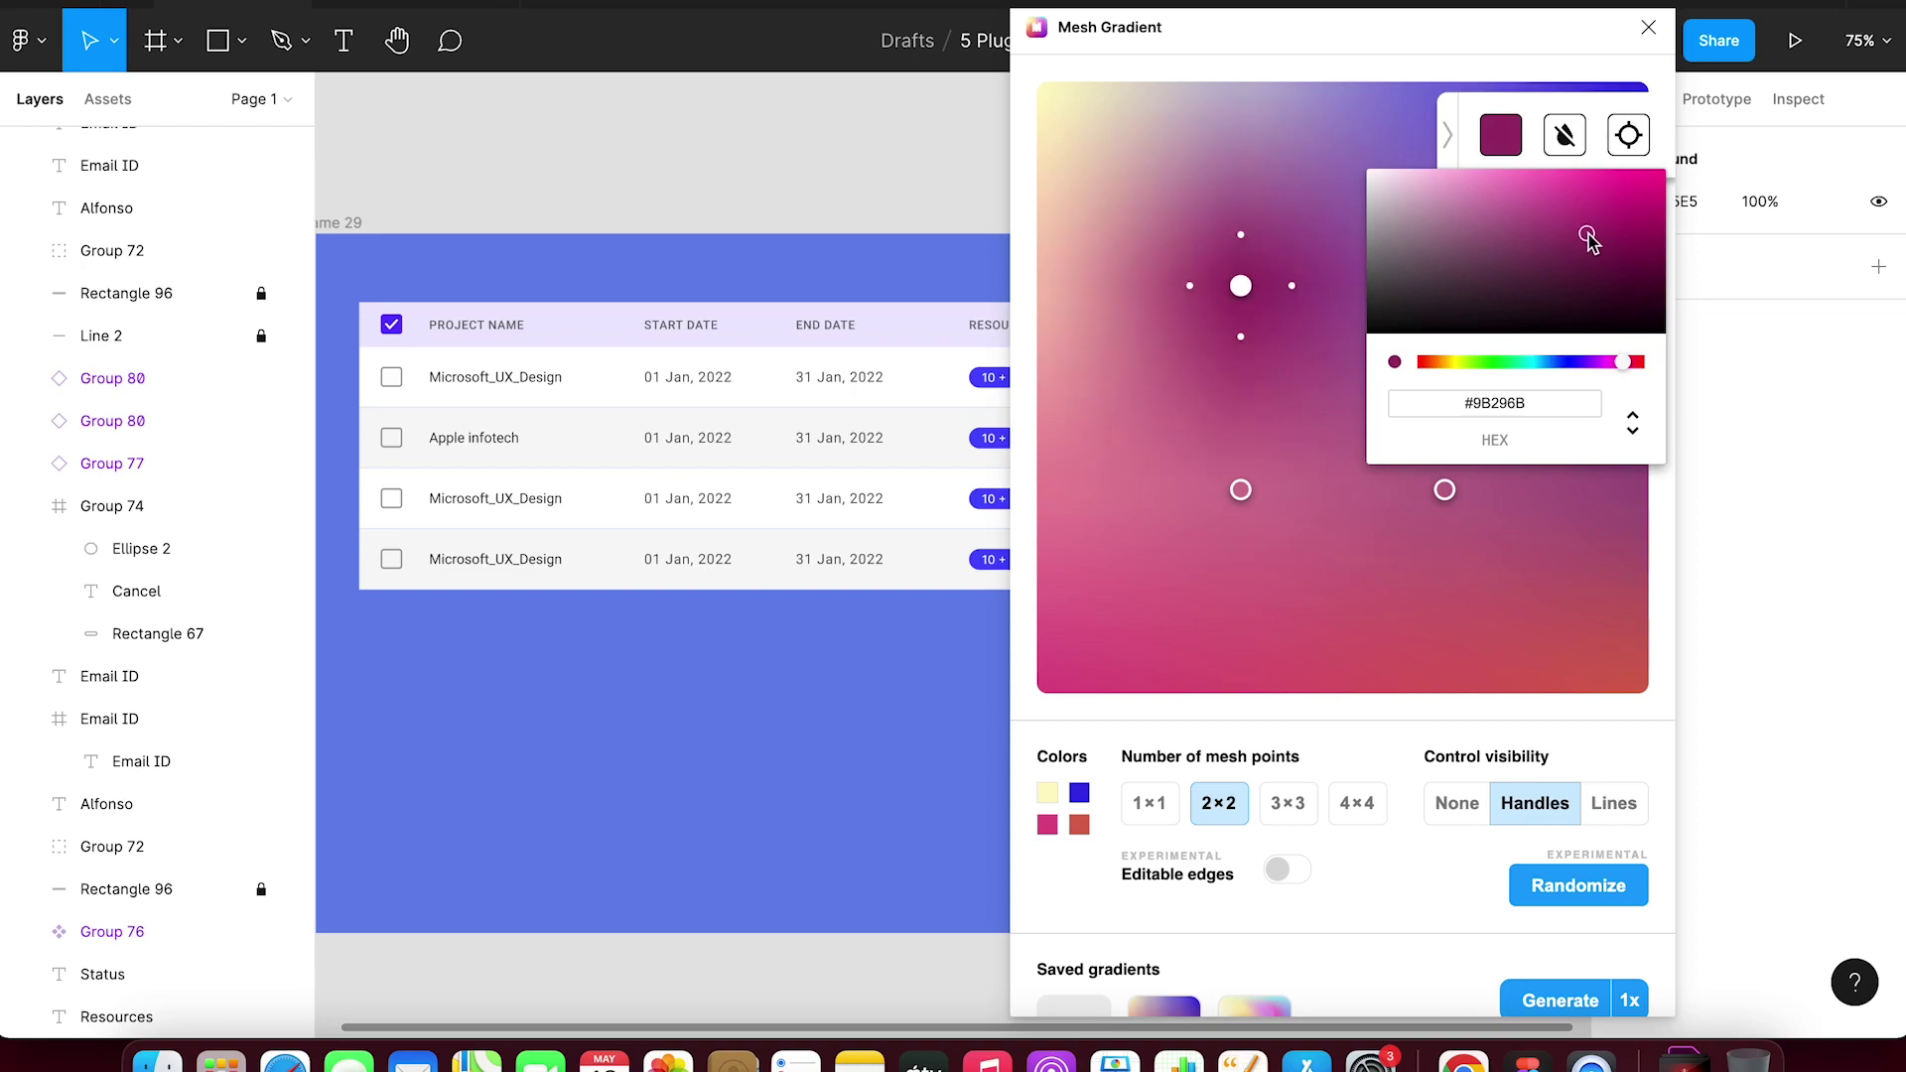
pyautogui.moveTo(1241, 288)
pyautogui.mouseDown()
pyautogui.moveTo(1382, 344)
pyautogui.moveTo(1350, 244)
pyautogui.mouseUp()
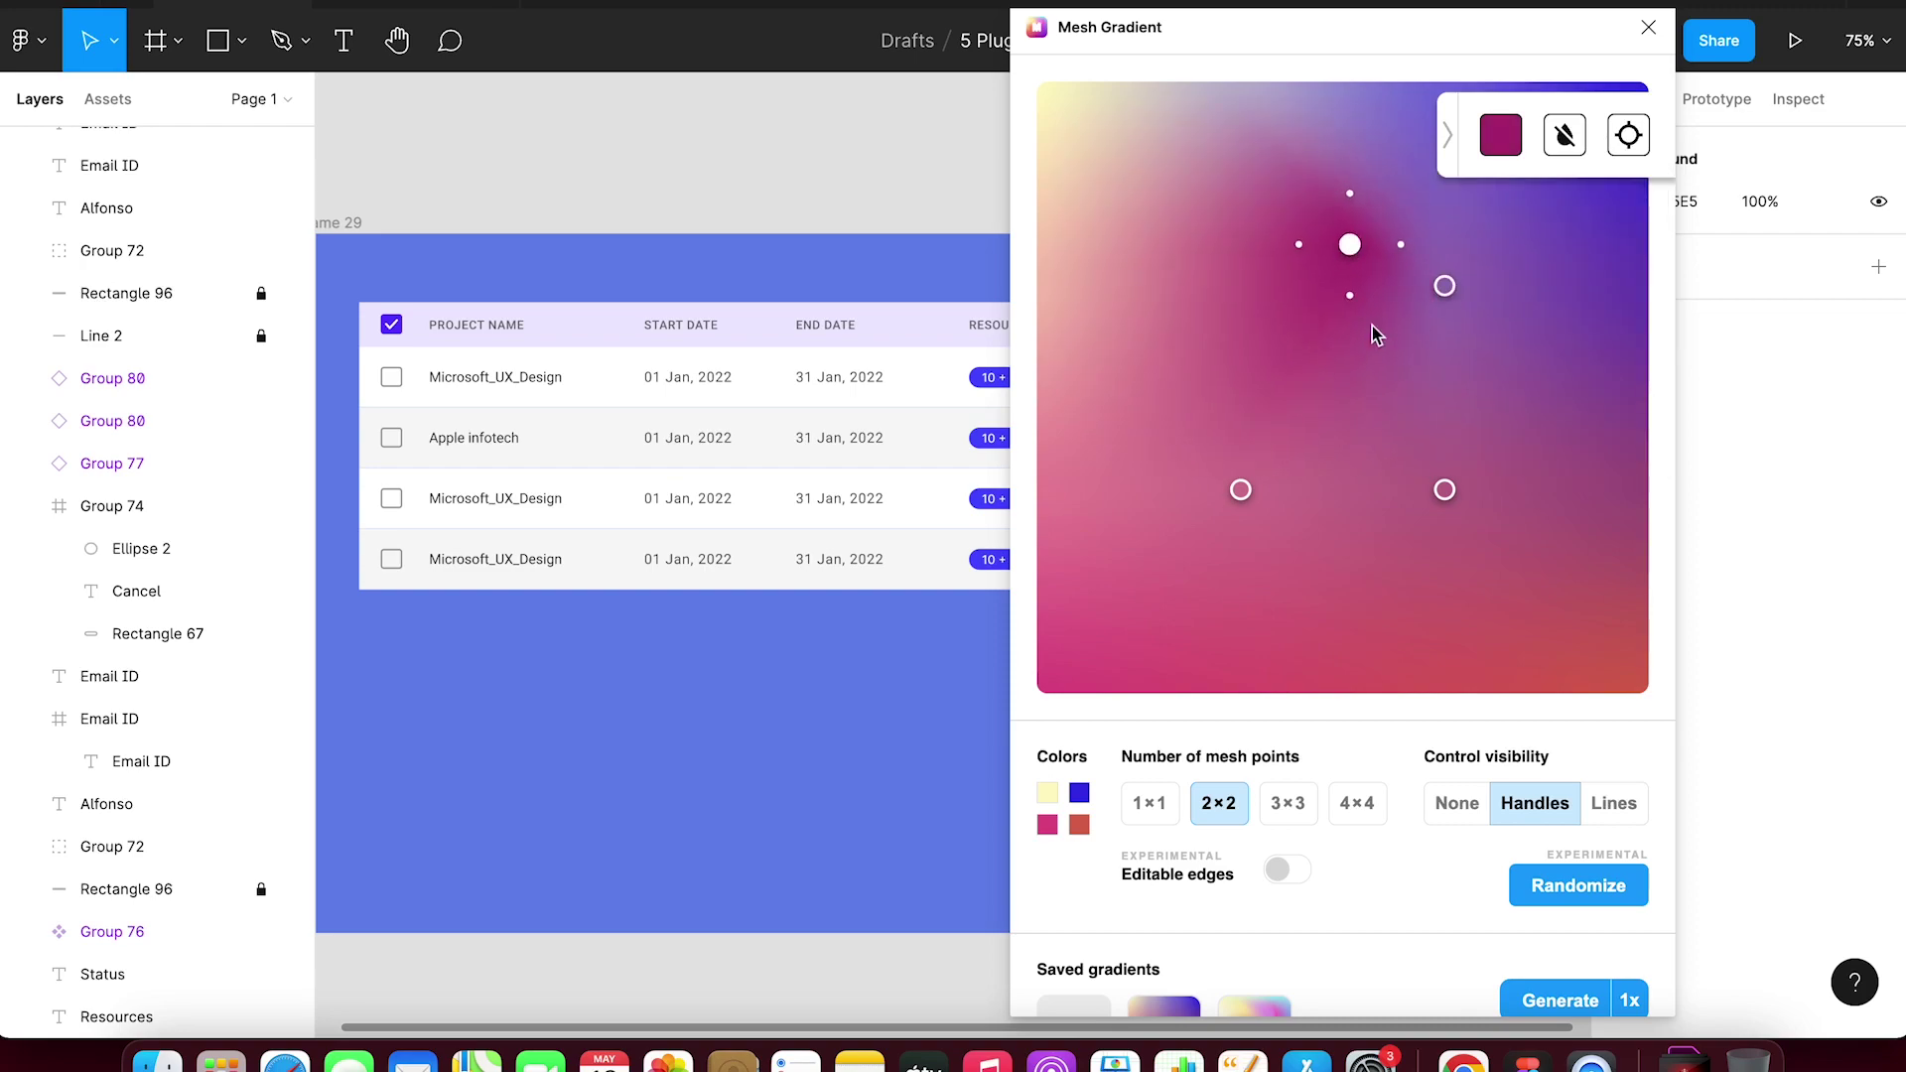
pyautogui.moveTo(1372, 333)
pyautogui.mouseDown()
pyautogui.moveTo(1356, 347)
pyautogui.moveTo(1399, 381)
pyautogui.mouseUp()
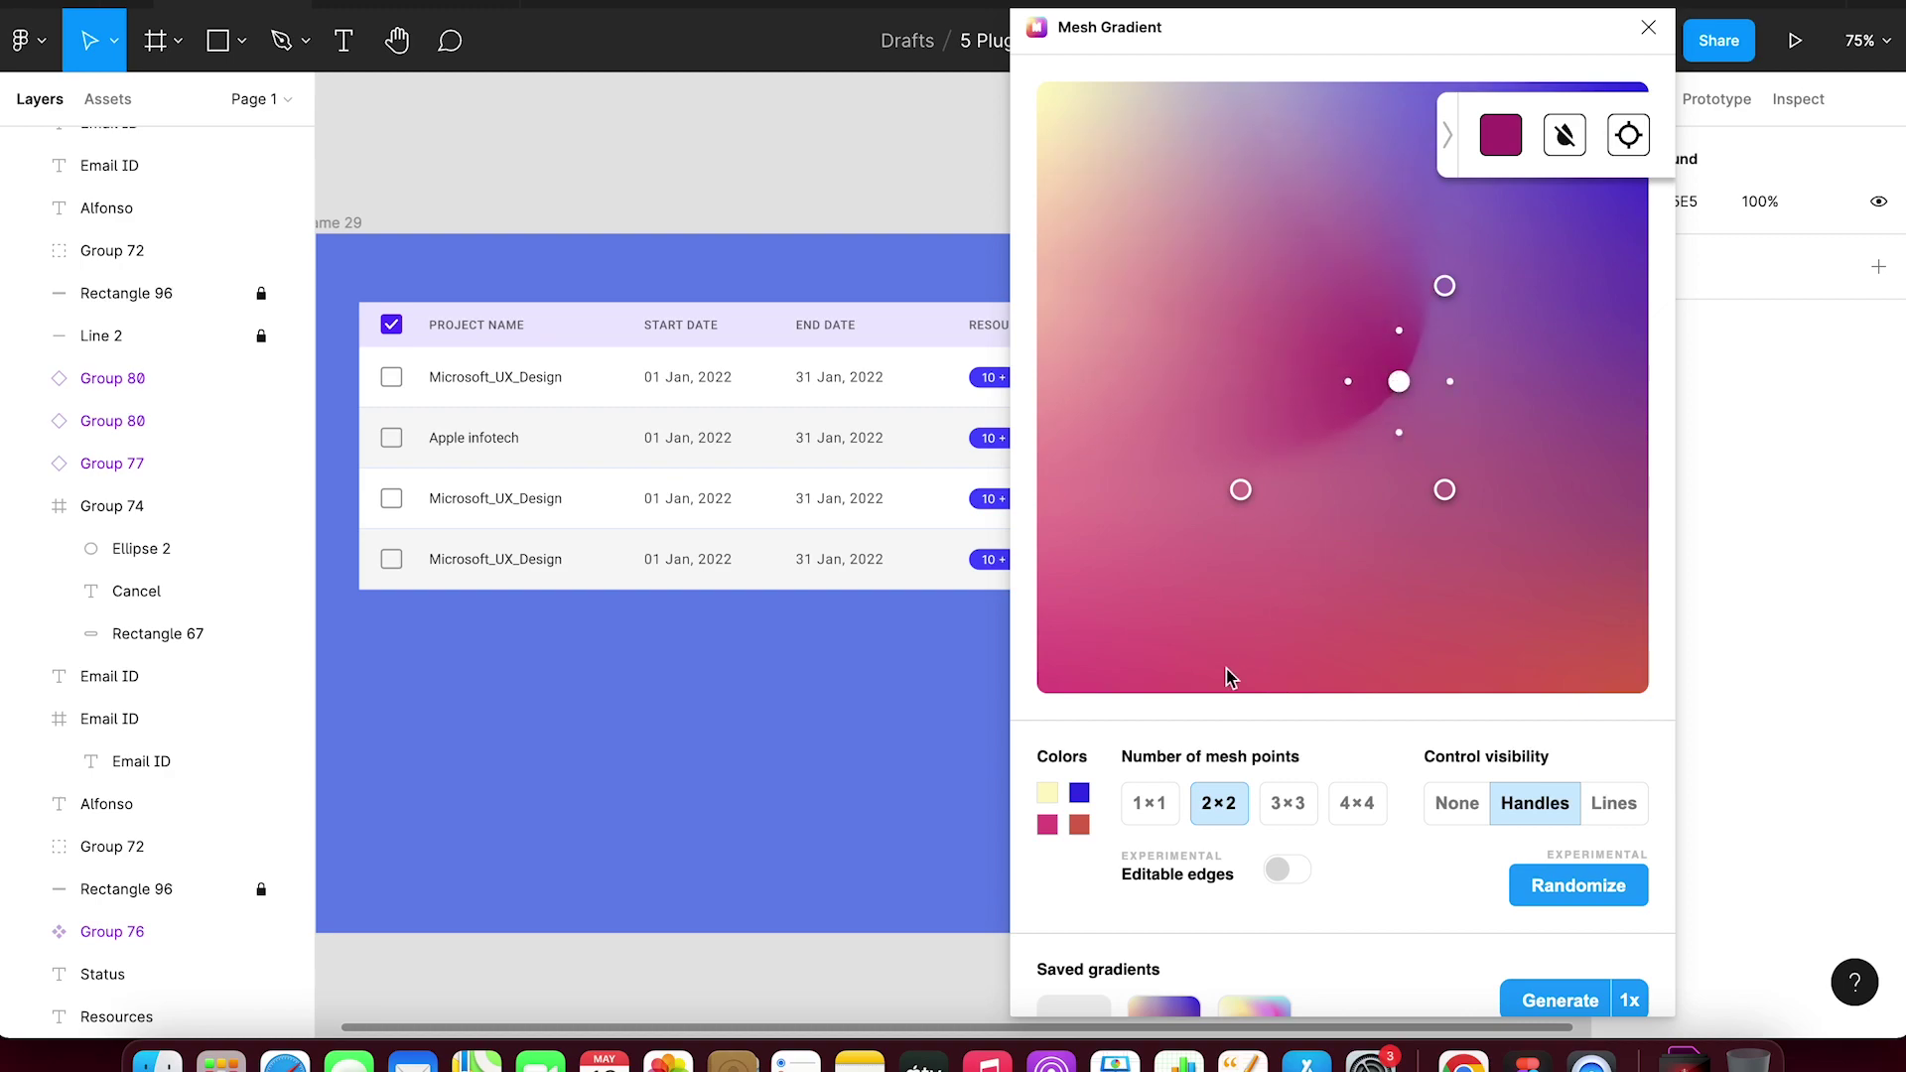
pyautogui.scroll(-2, 1229, 677)
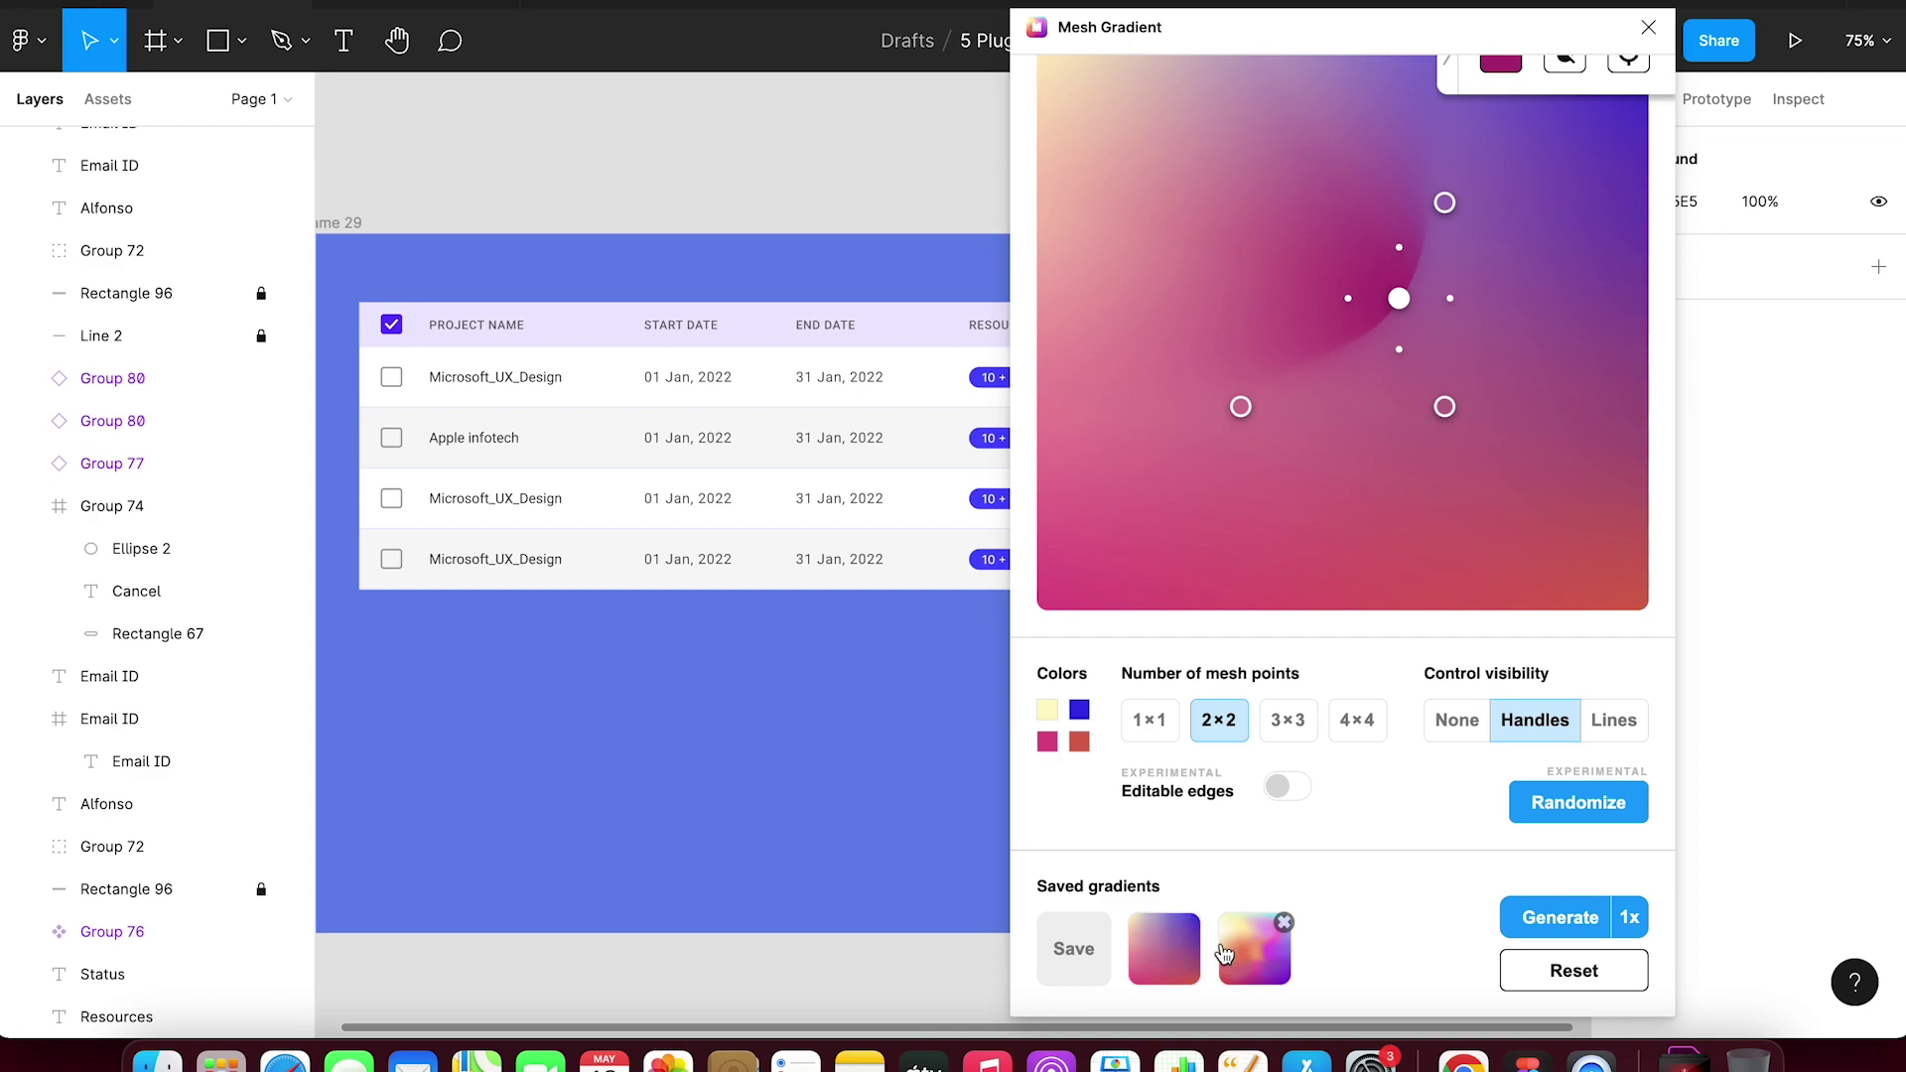
# - Randomize the mesh to pink and yellow and generate a 512×512 gradient at 1x scale
pyautogui.click(1582, 806)
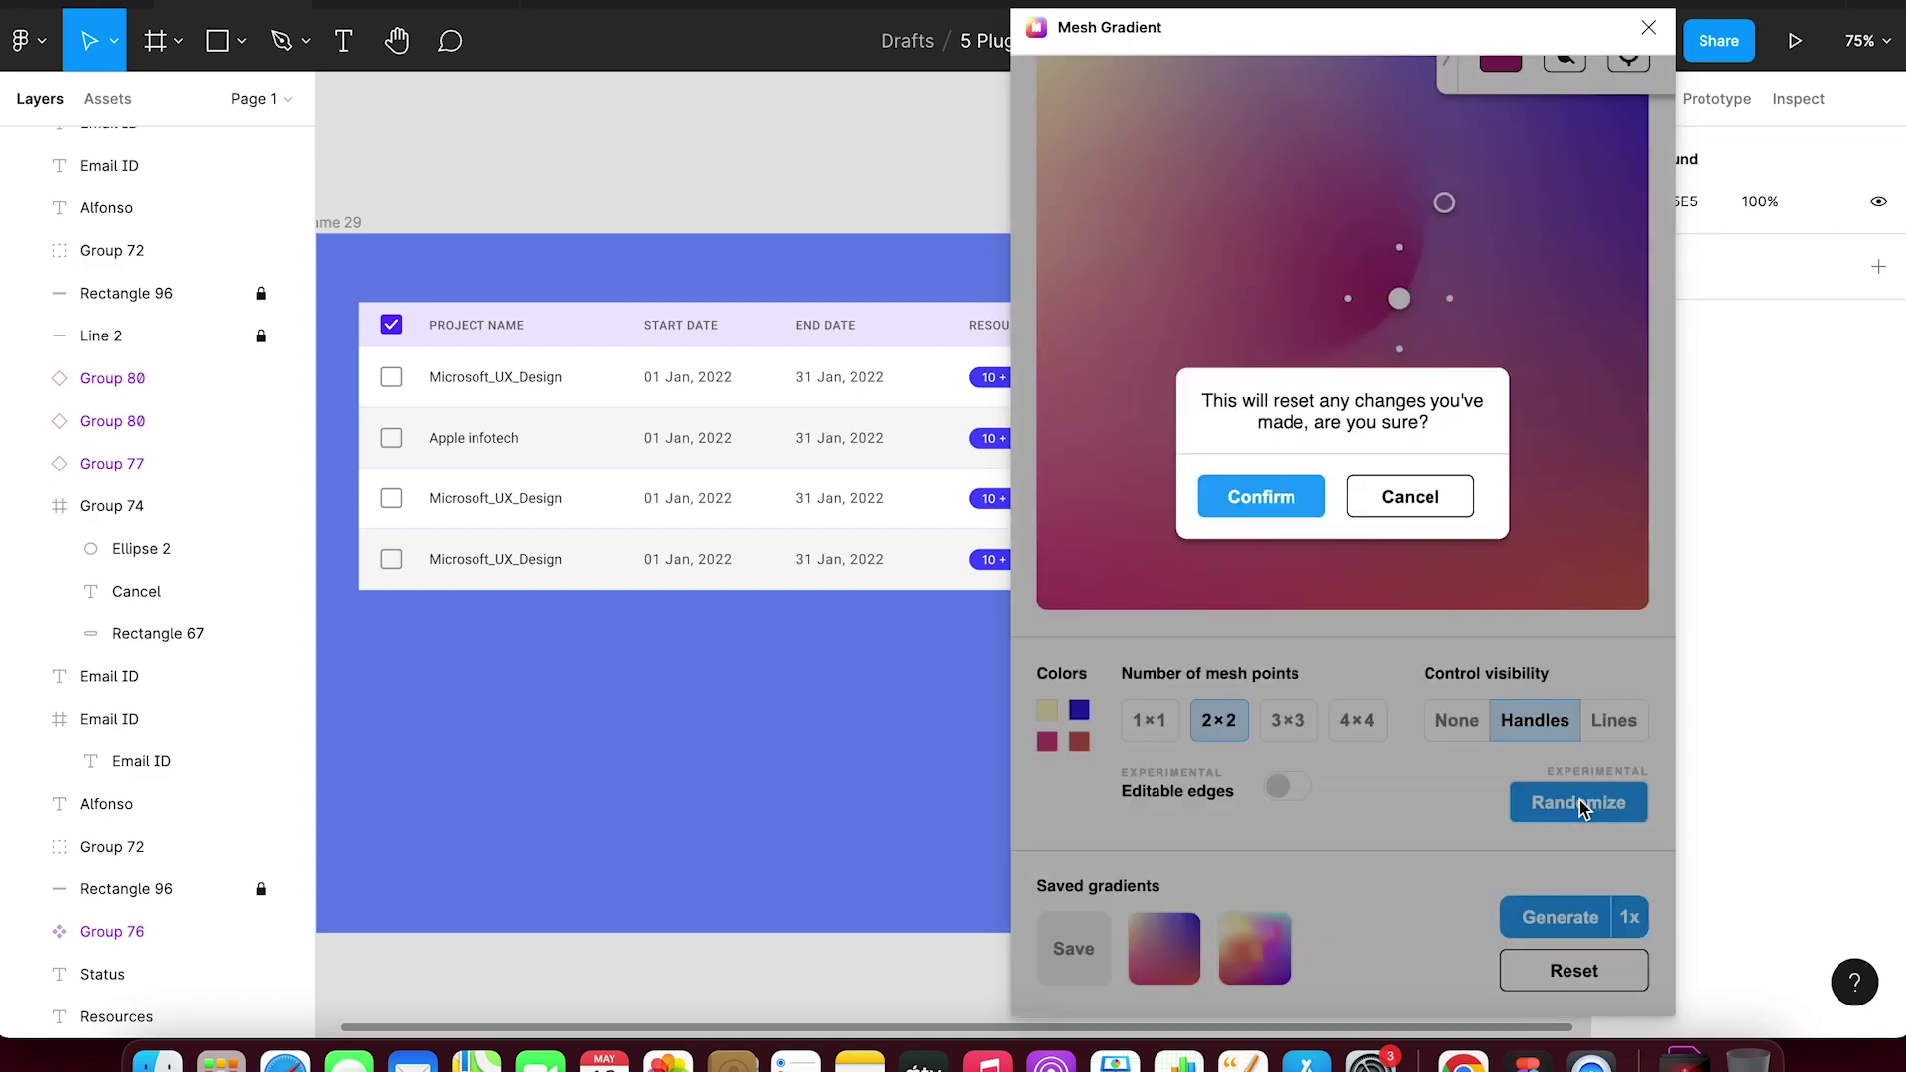
pyautogui.click(1263, 498)
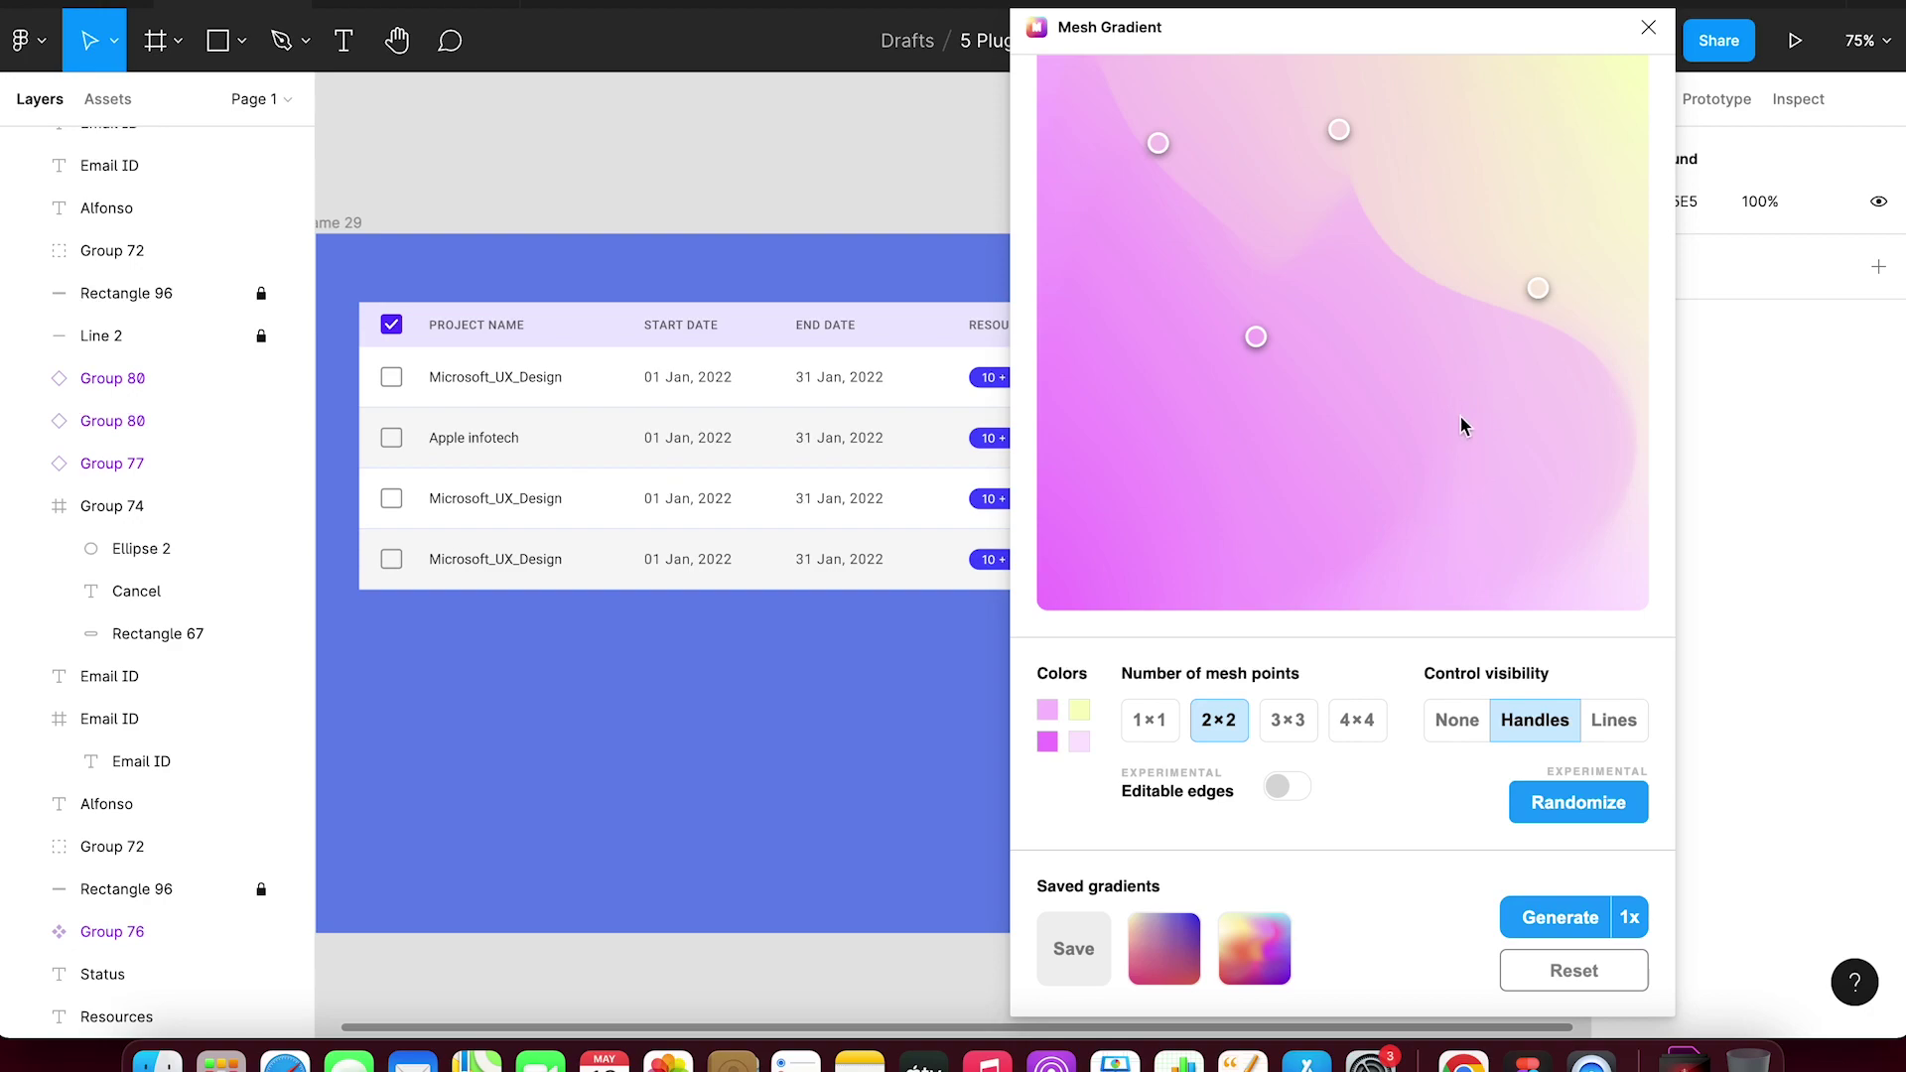
pyautogui.click(1628, 917)
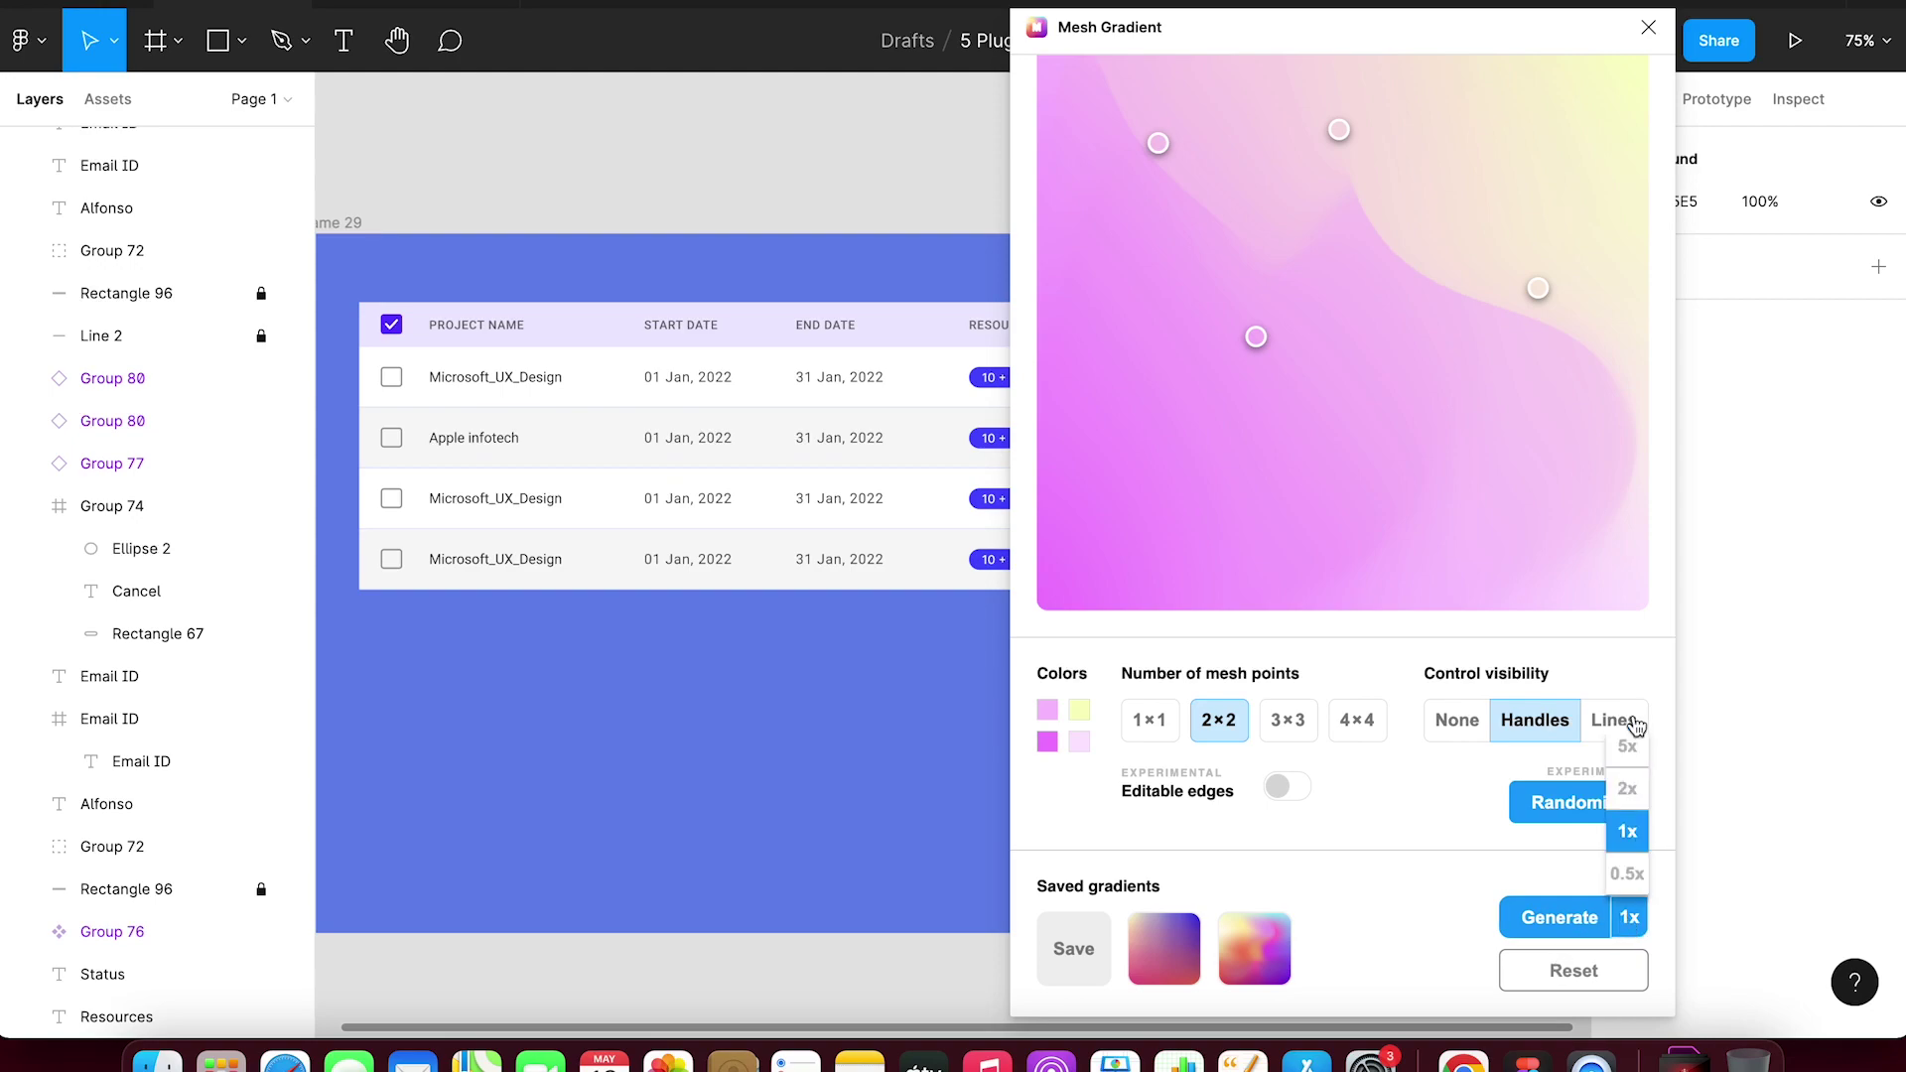
pyautogui.click(1630, 836)
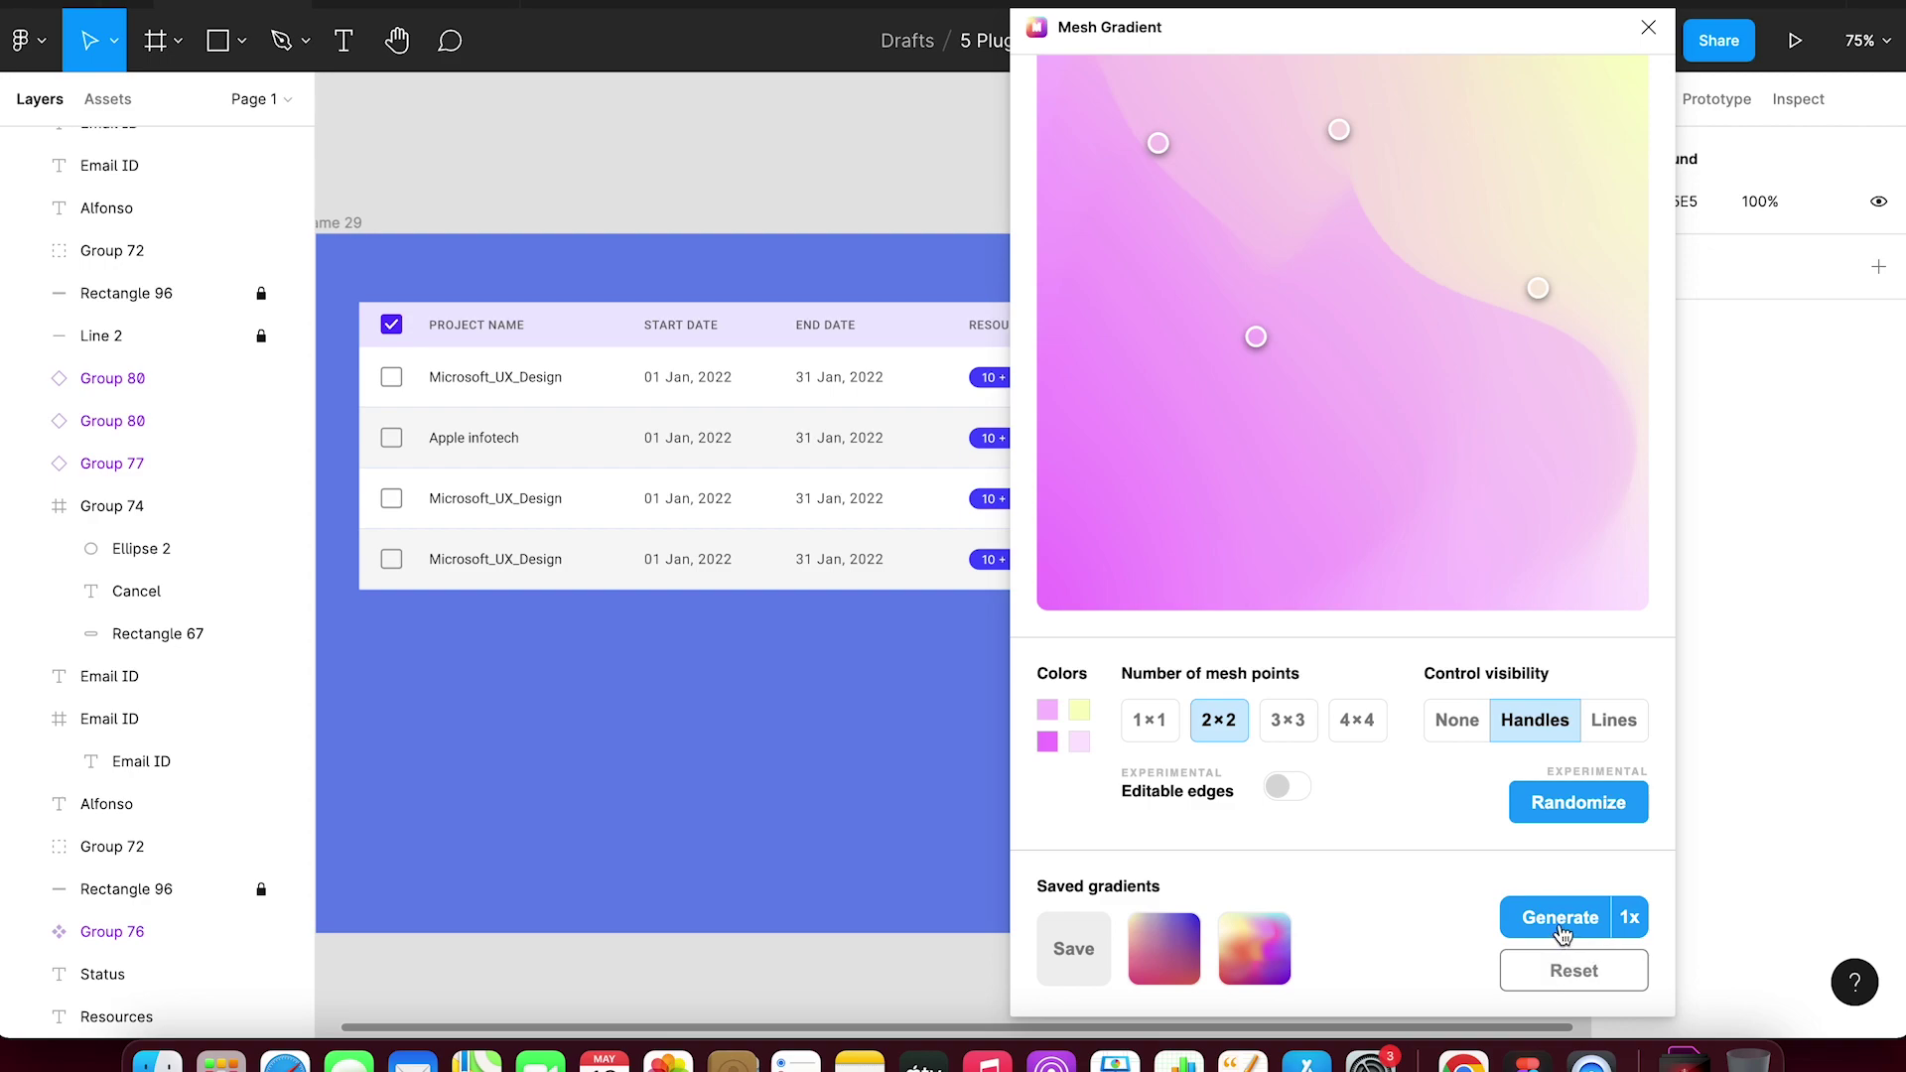
pyautogui.click(1559, 934)
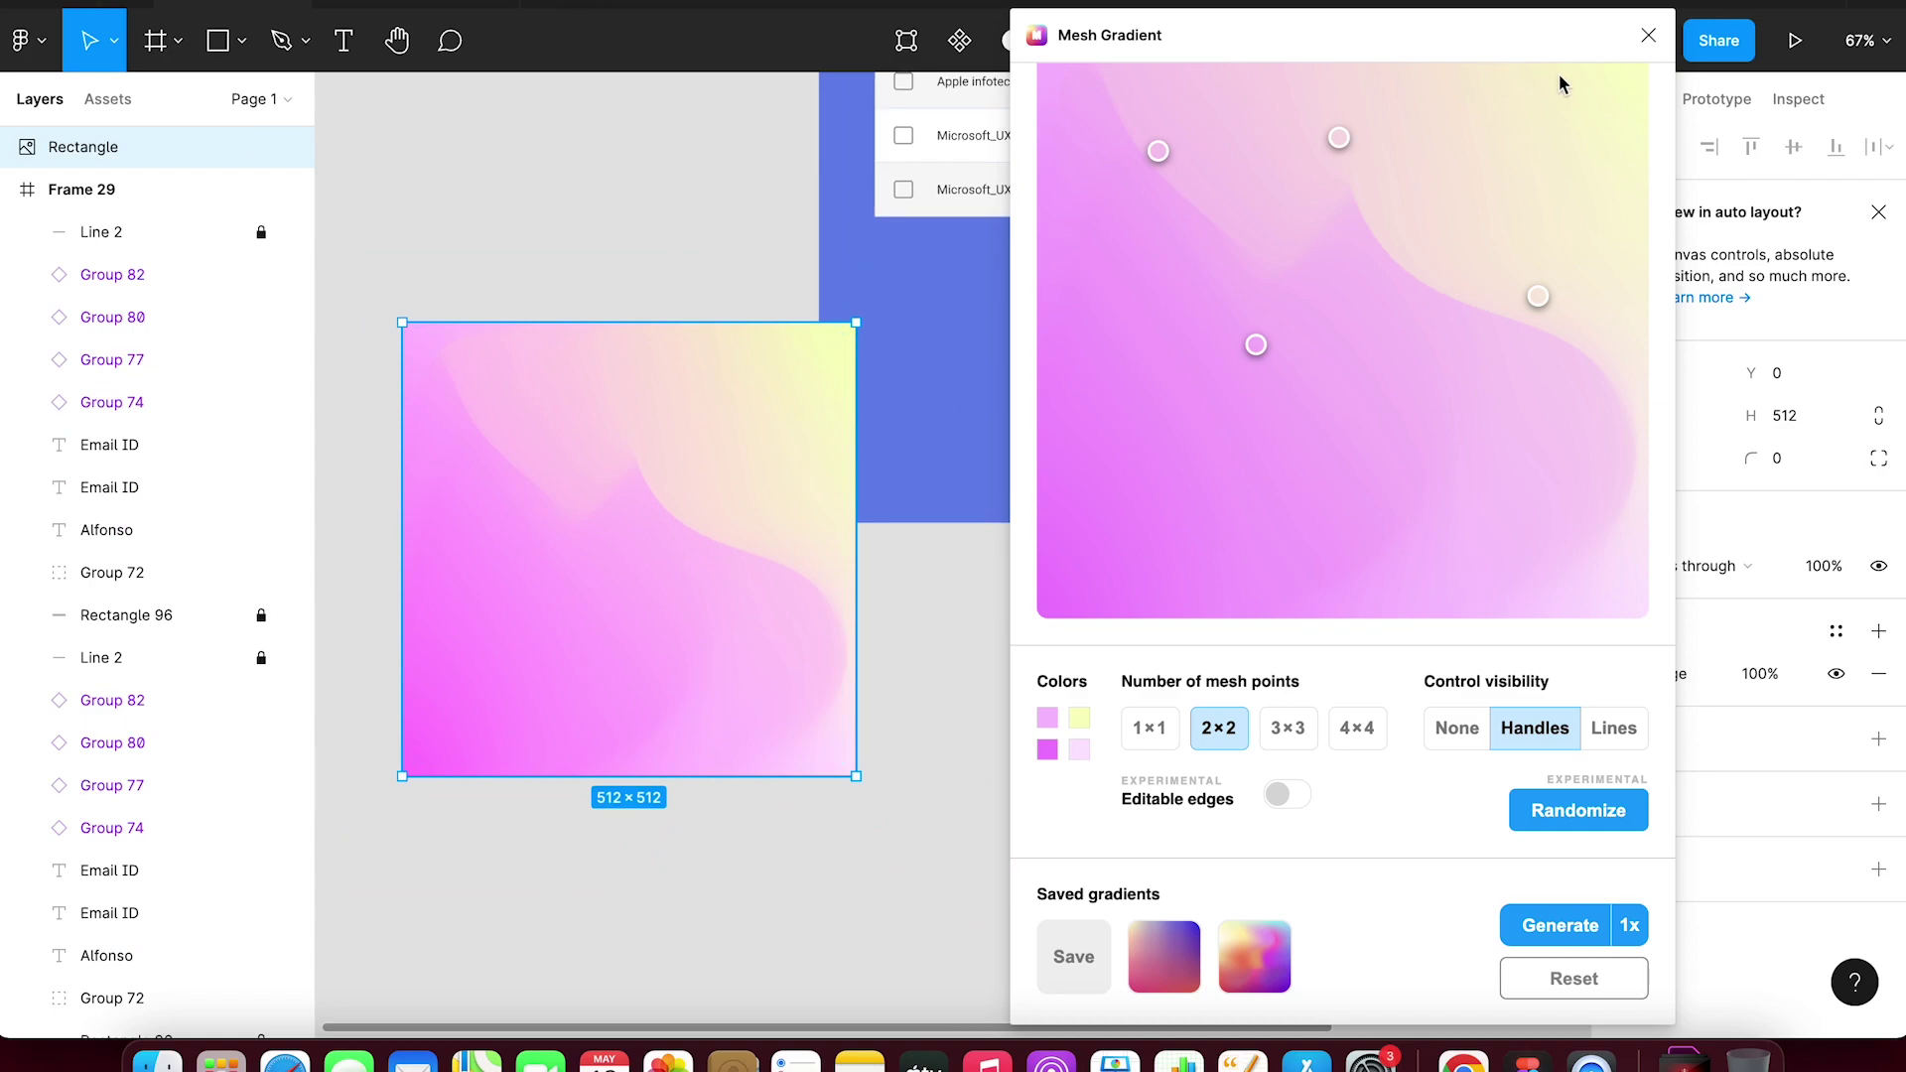
# - Close Mesh Gradient and move the 512×512 gradient square left of Frame 29, outside it
pyautogui.click(1648, 35)
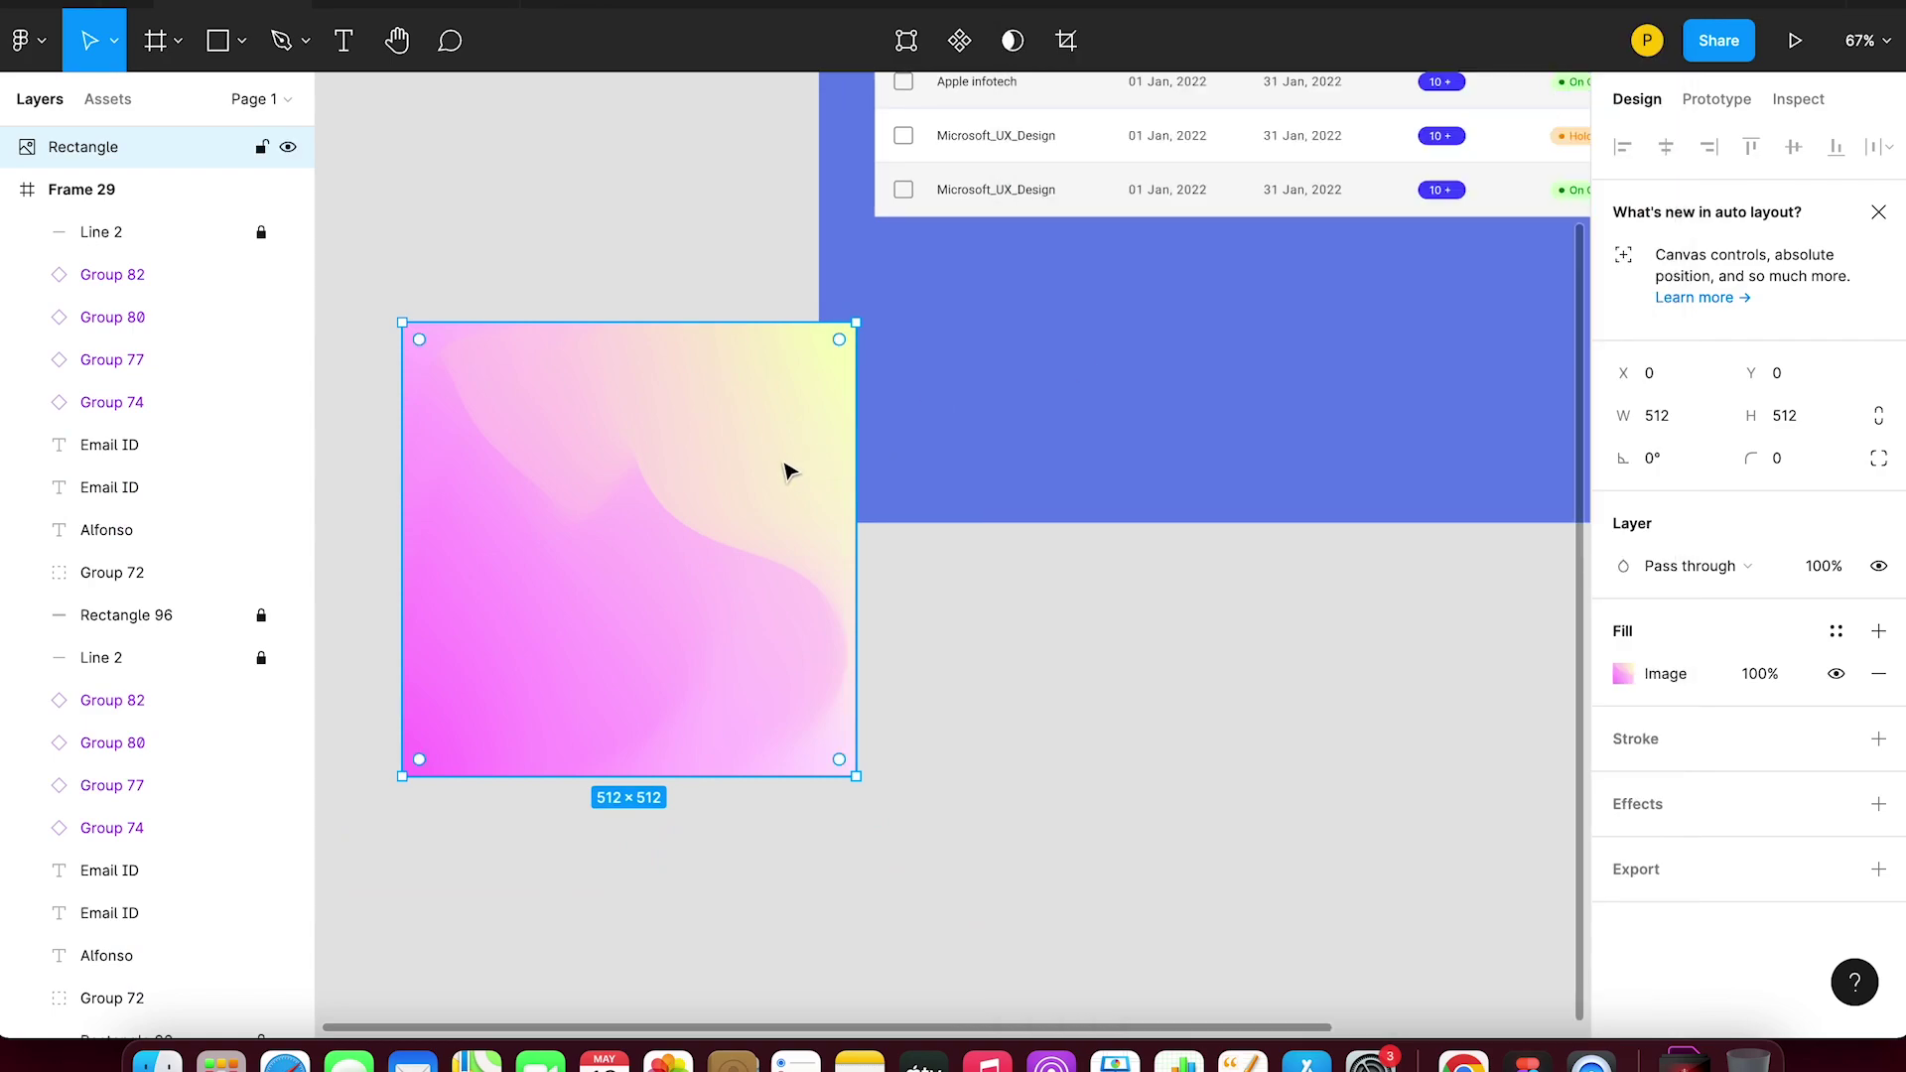
pyautogui.scroll(5, 788, 473)
pyautogui.moveTo(638, 625)
pyautogui.mouseDown()
pyautogui.moveTo(821, 612)
pyautogui.moveTo(508, 506)
pyautogui.mouseUp()
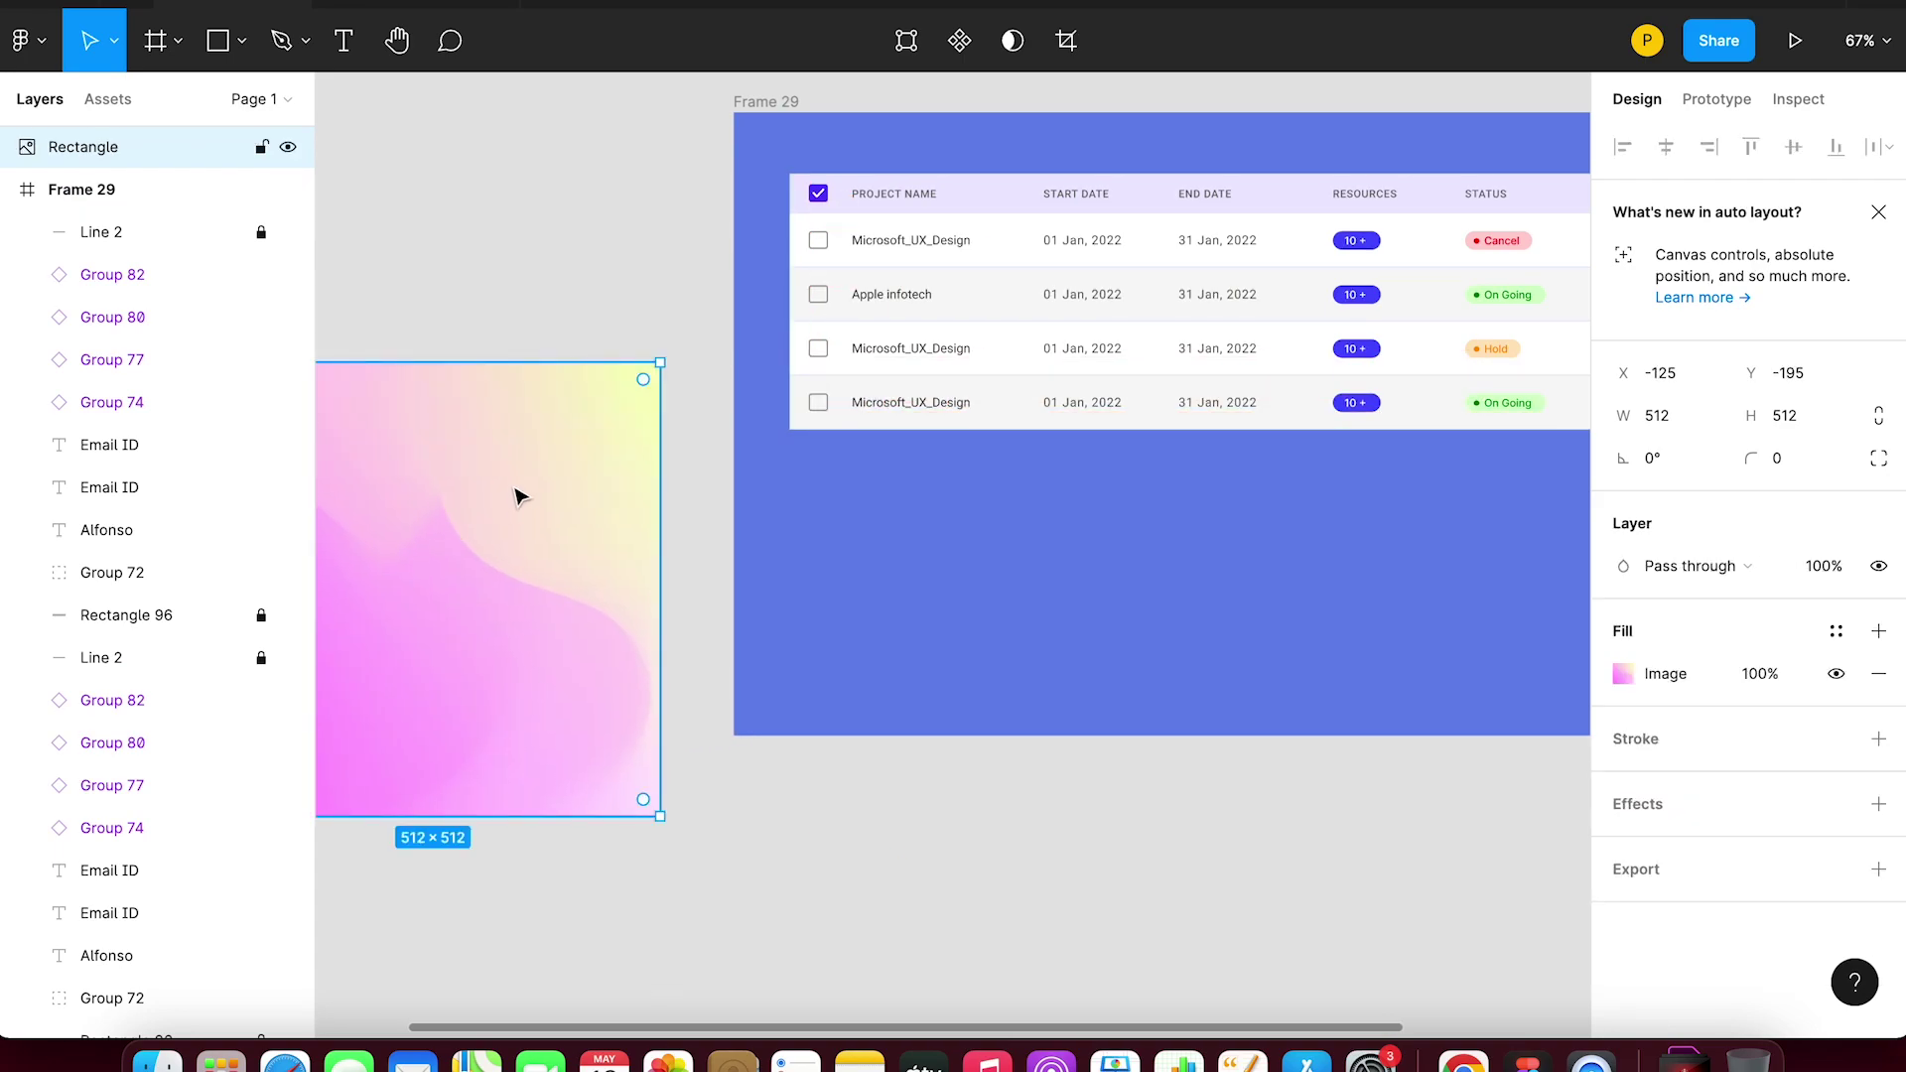
pyautogui.click(581, 273)
pyautogui.scroll(-3, 561, 288)
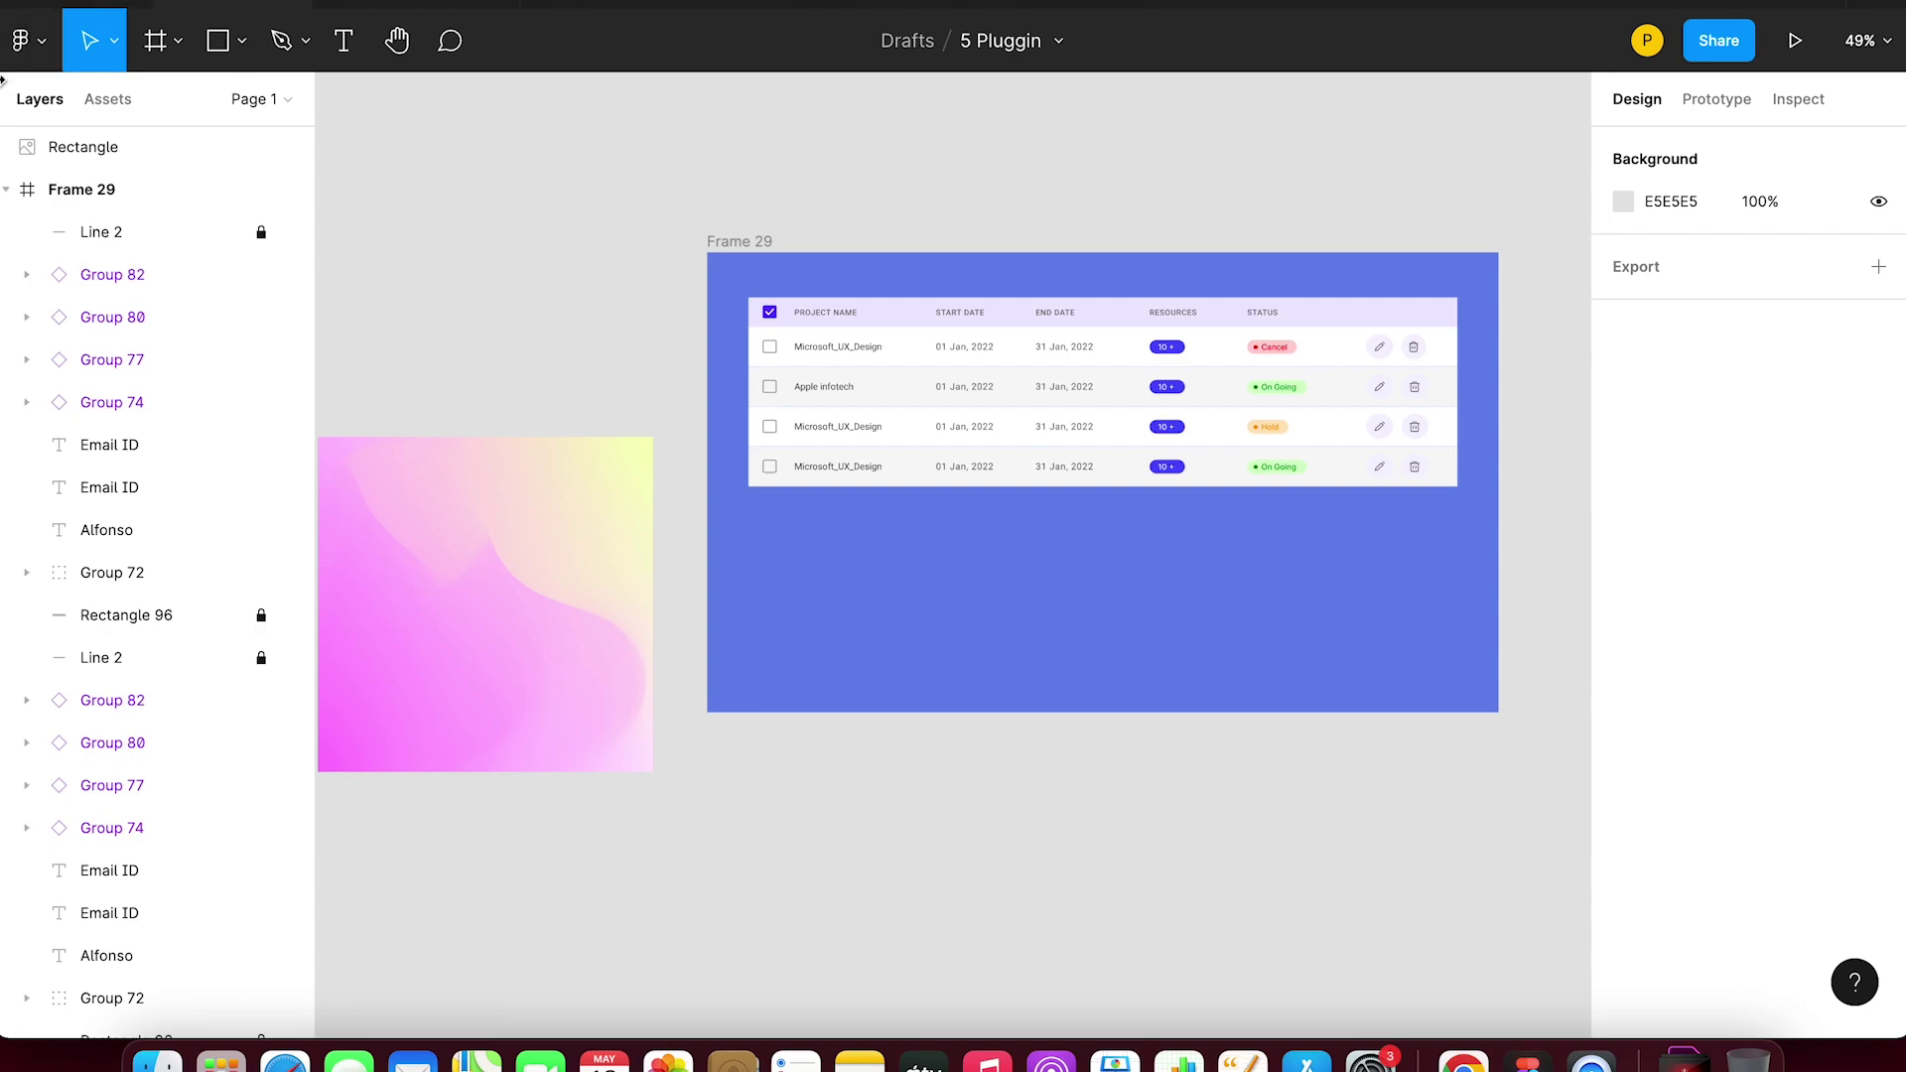
# - Browse and search the Figma Community Plugins listing, then return to the 5 Pluggin file
pyautogui.click(139, 3)
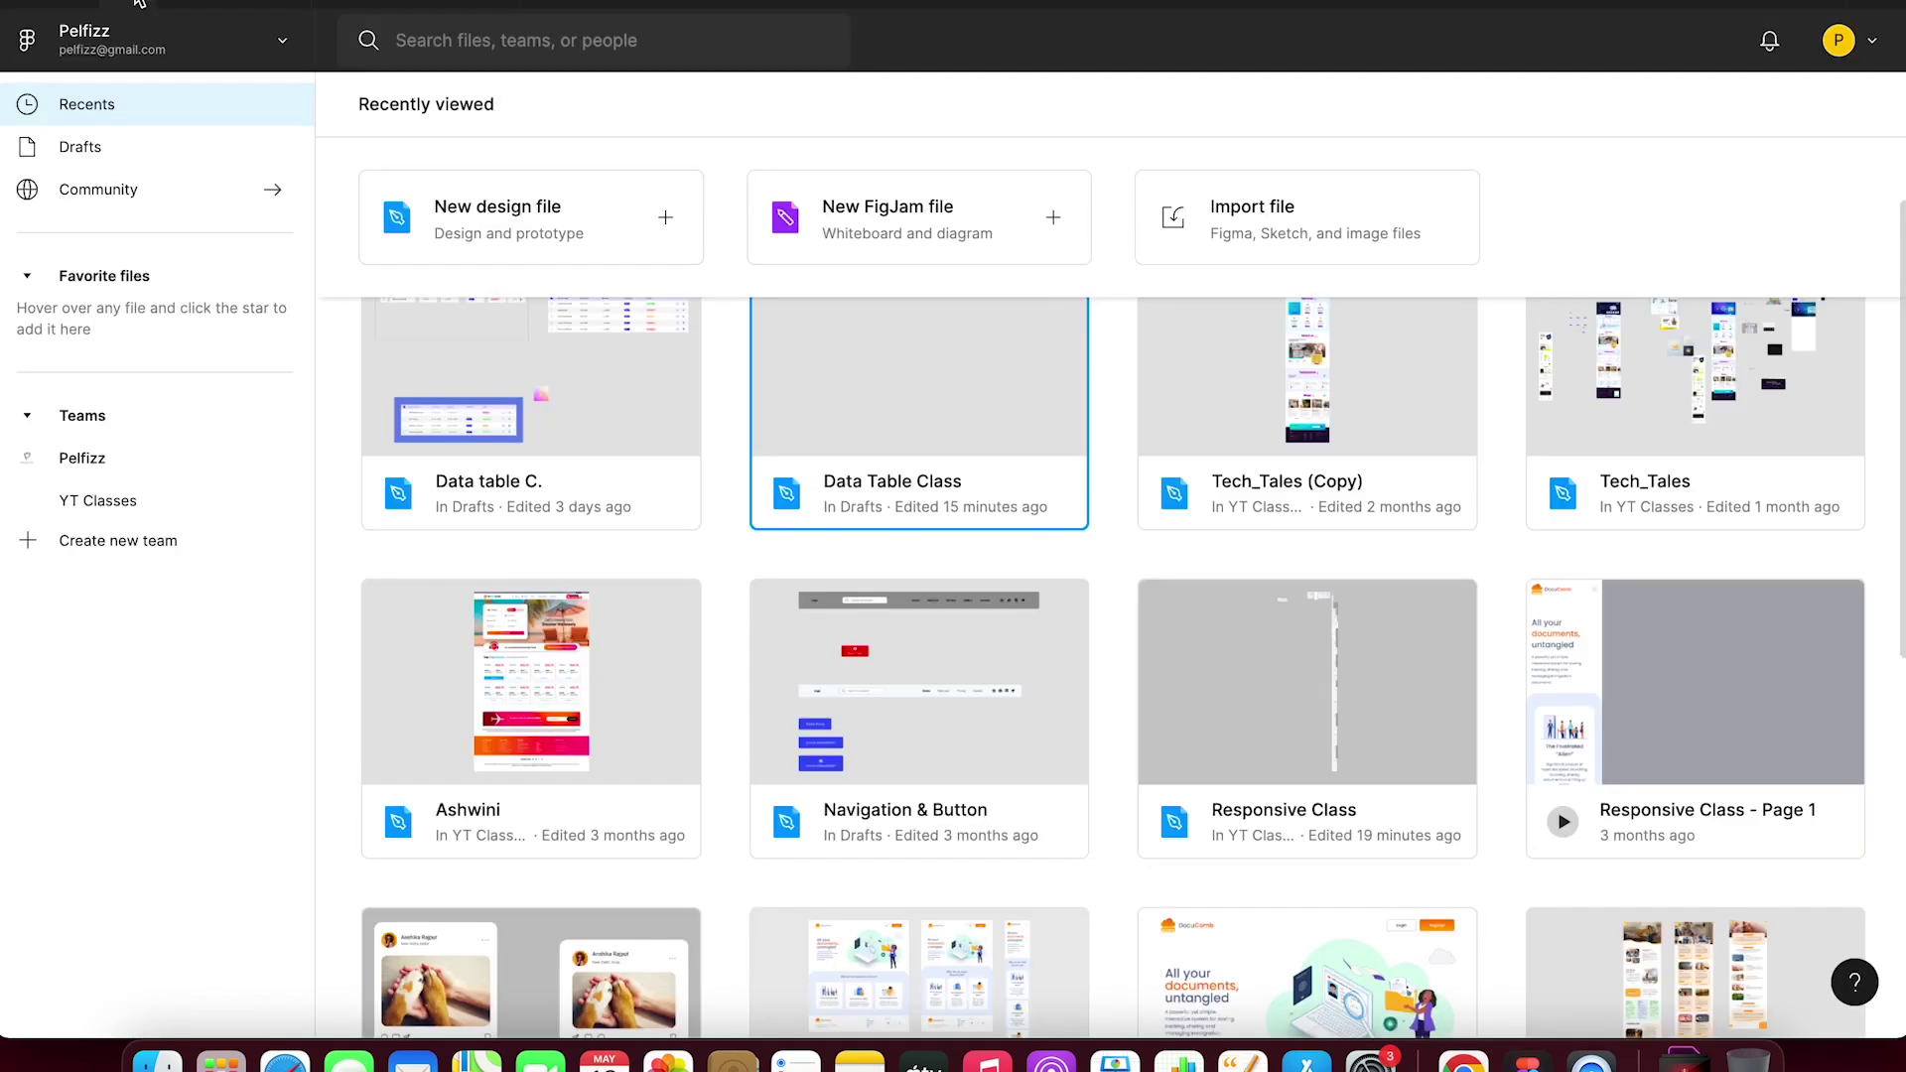
pyautogui.click(89, 189)
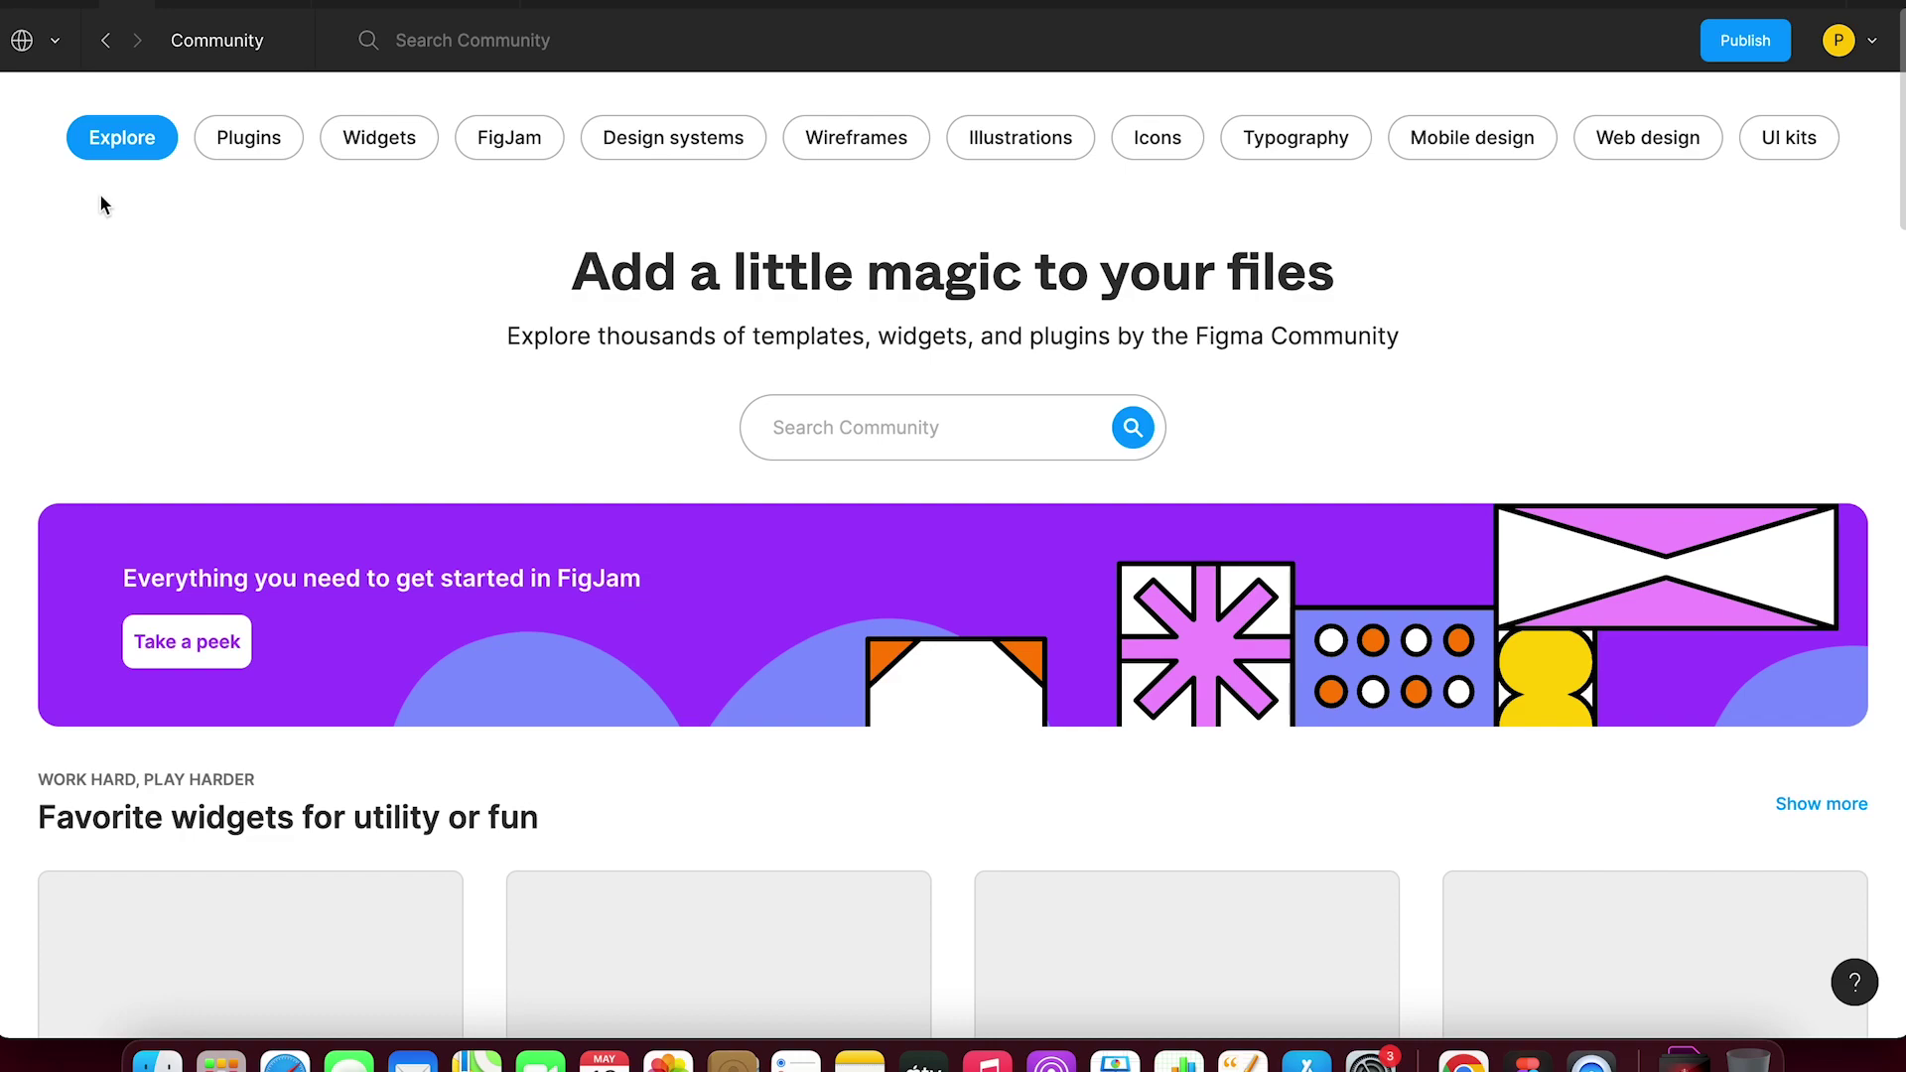
pyautogui.click(234, 140)
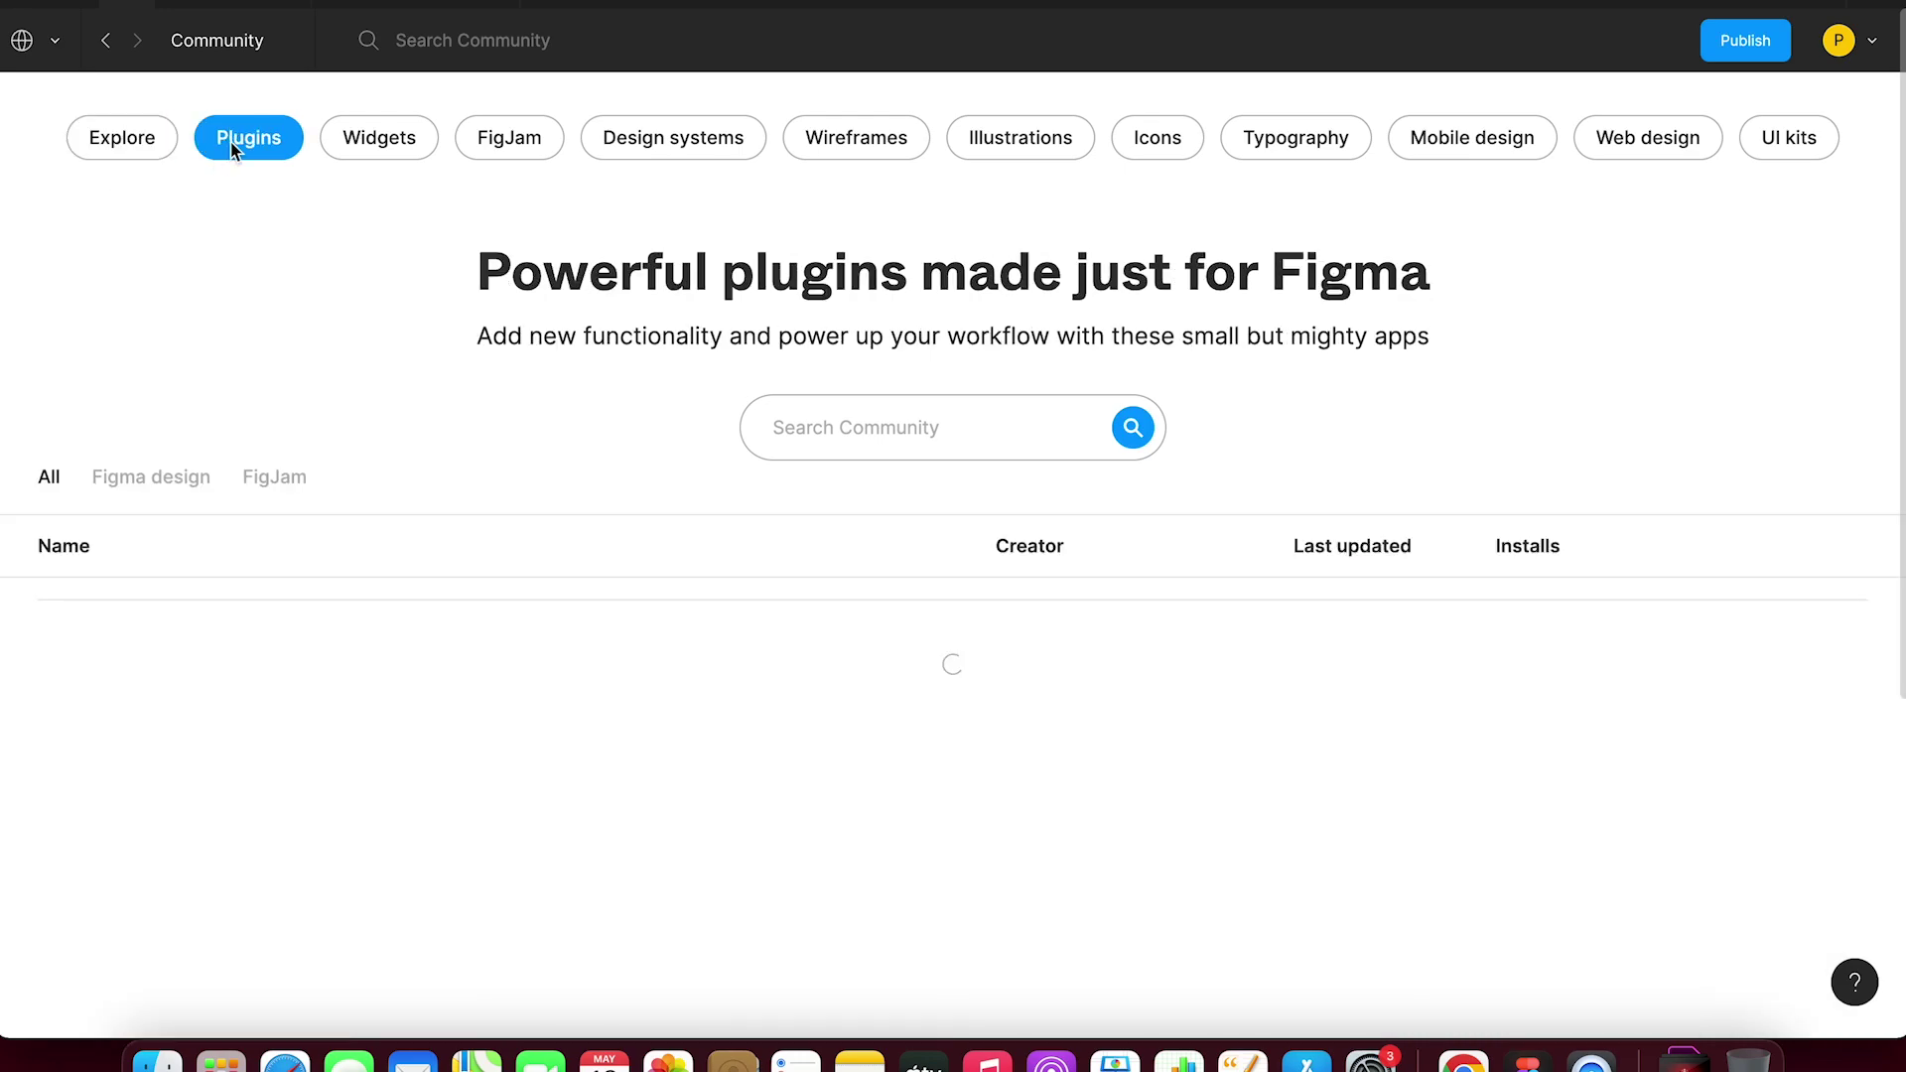
pyautogui.click(853, 429)
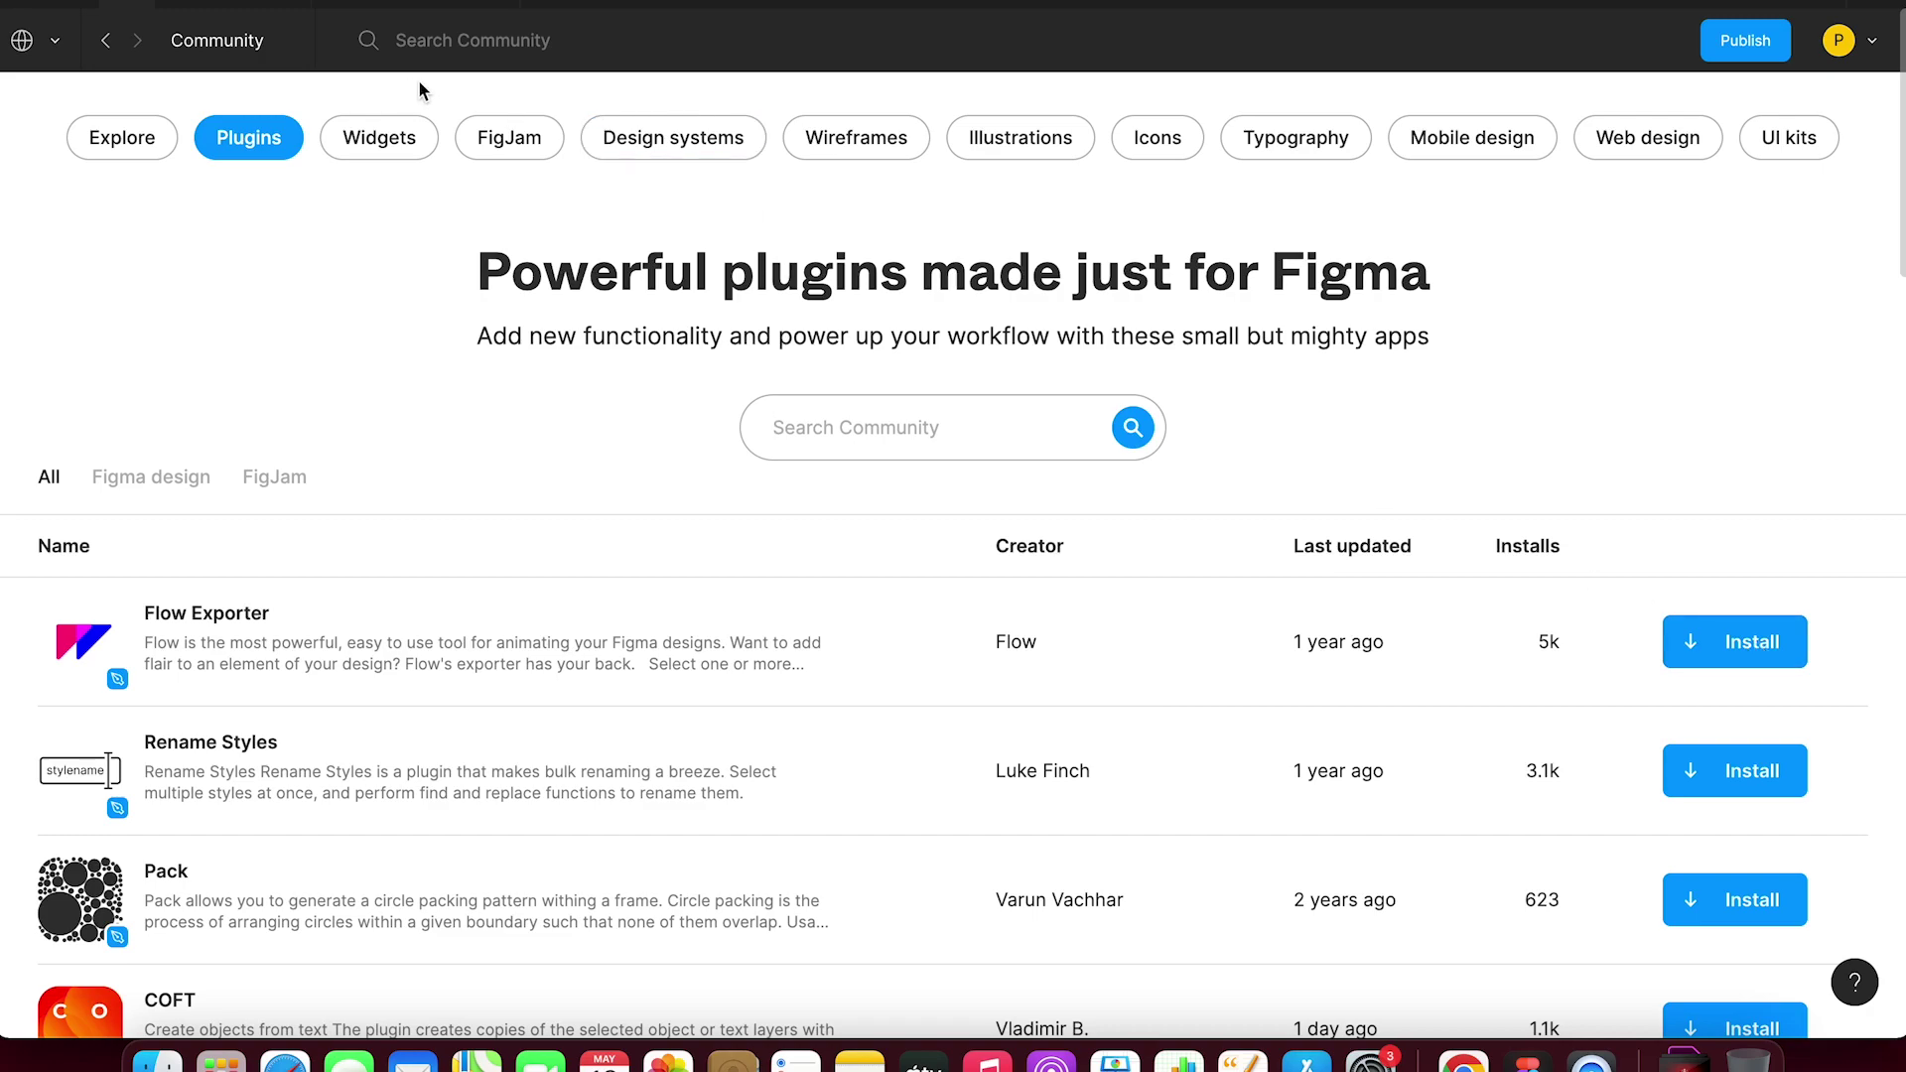
pyautogui.click(243, 5)
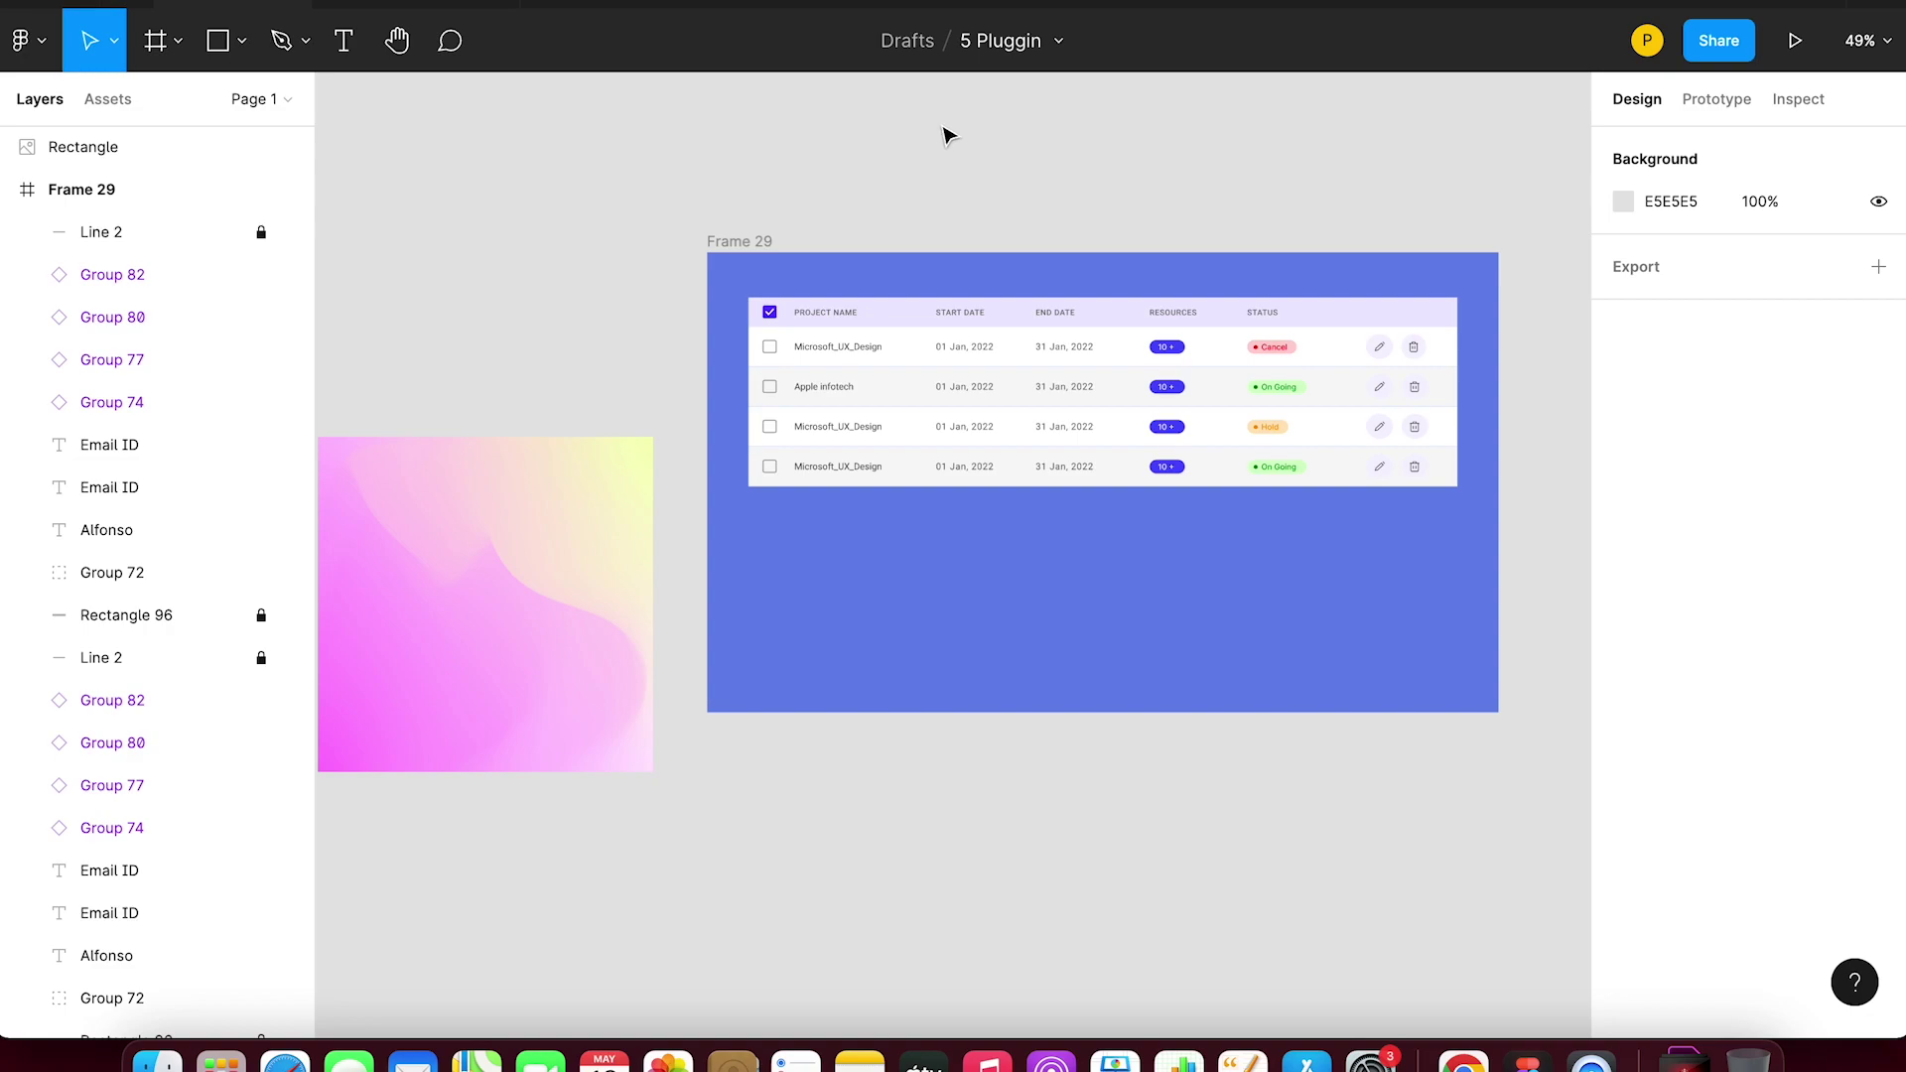
# - Launch Table Generator and set the table to 5 rows and 3 columns
pyautogui.scroll(1, 958, 136)
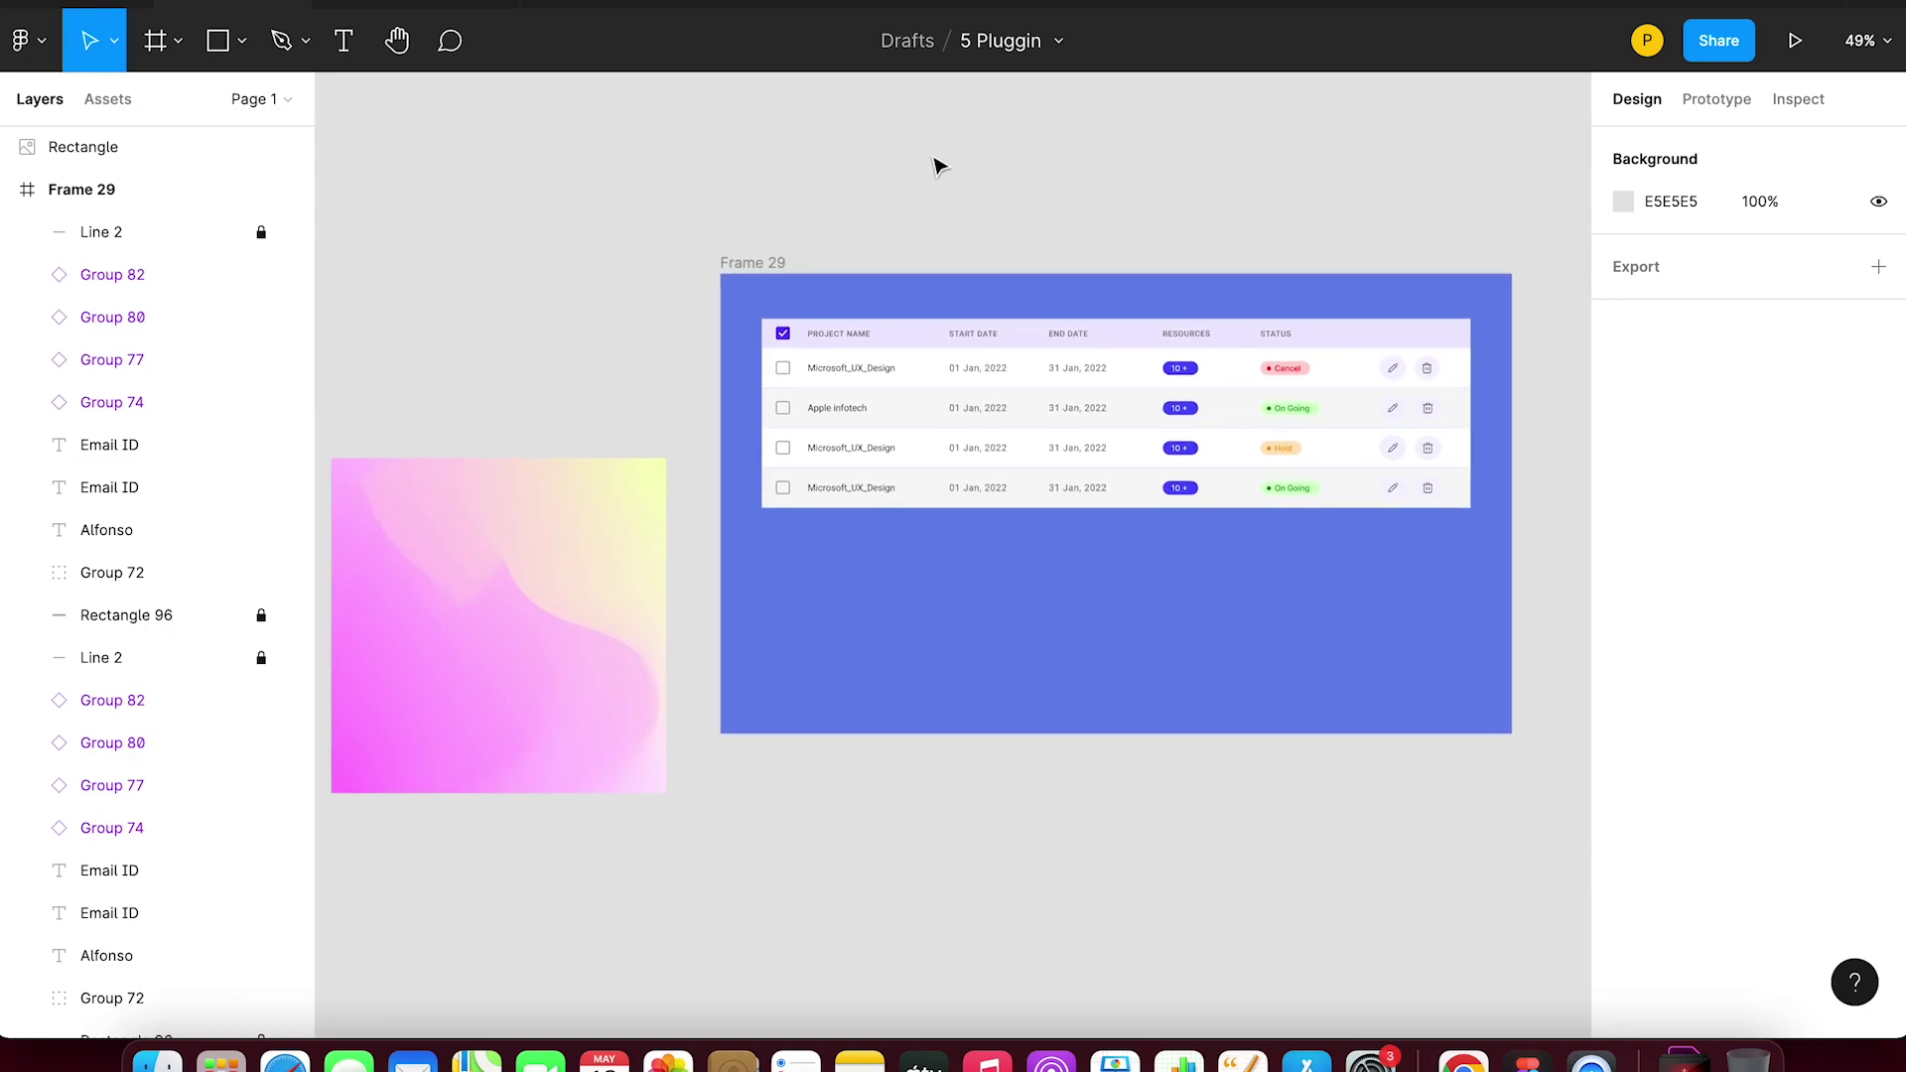
pyautogui.rightClick(941, 154)
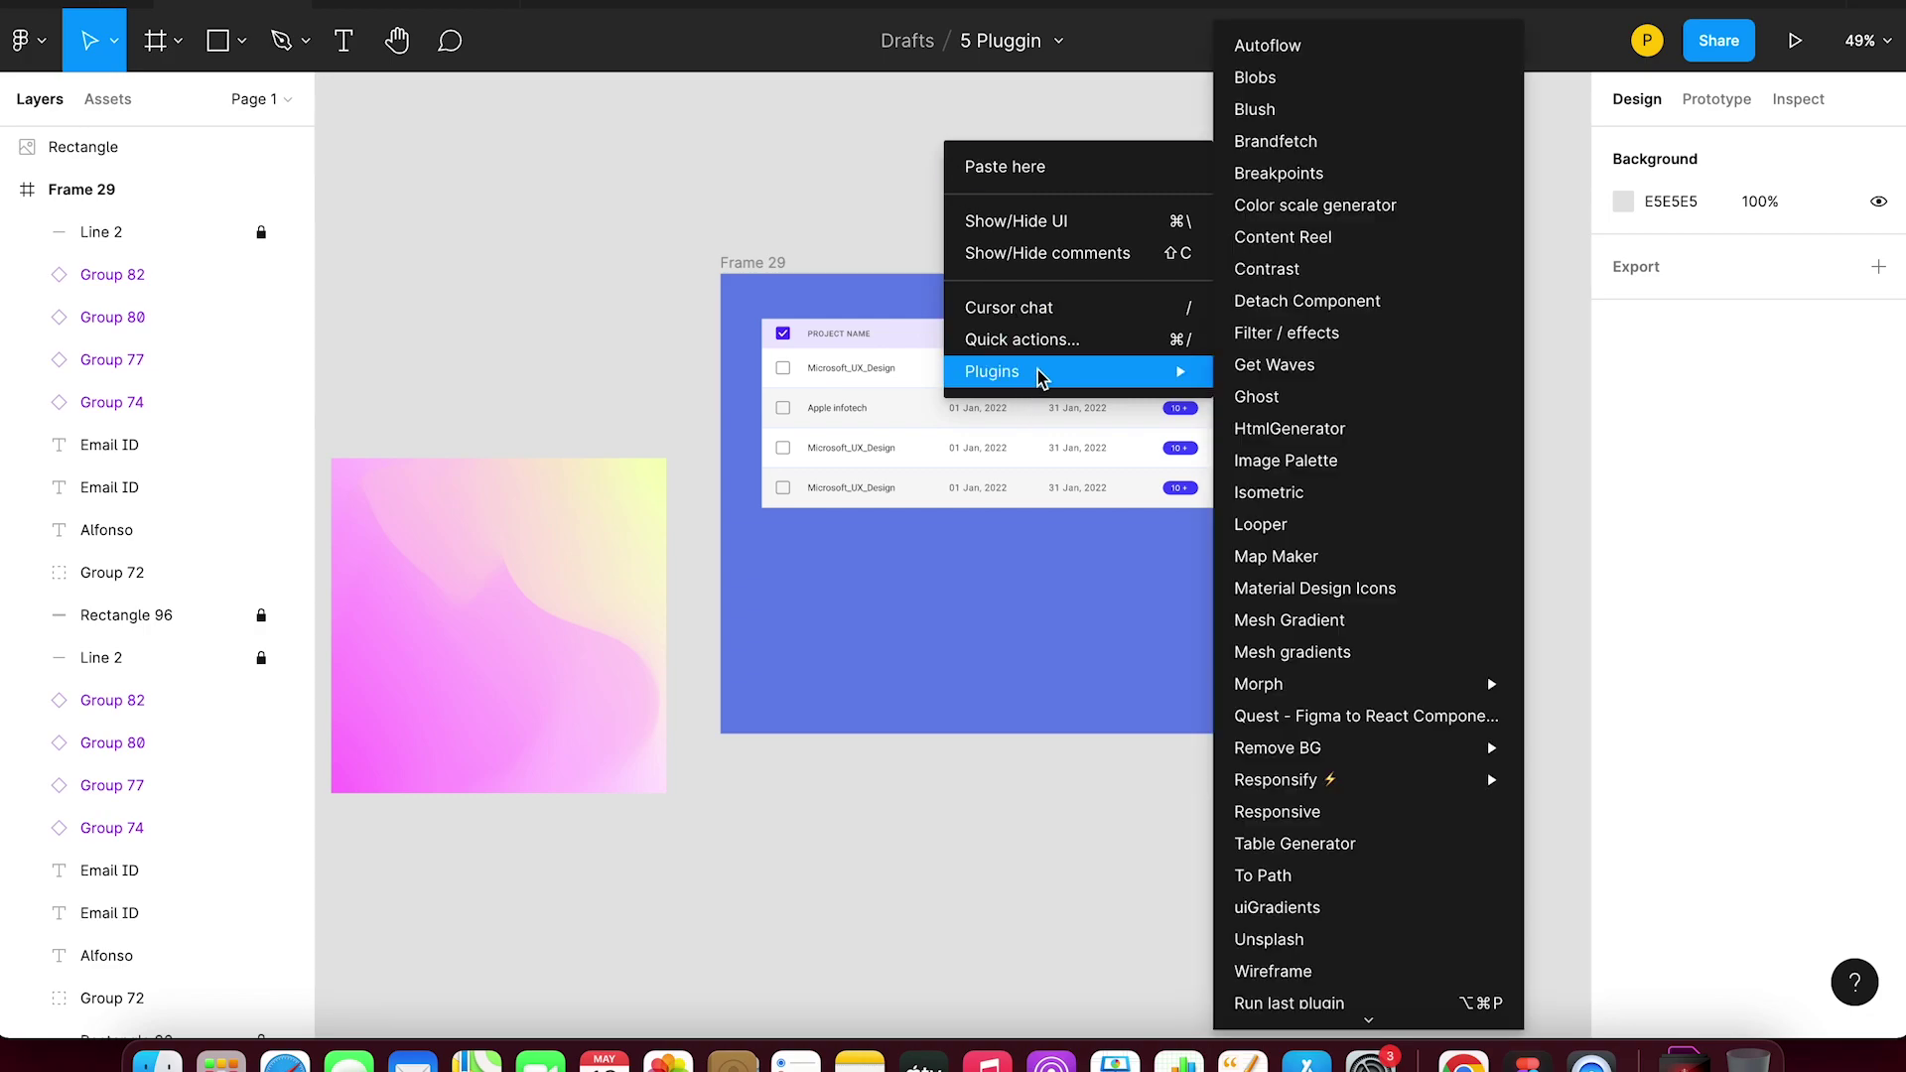
pyautogui.moveTo(1060, 371)
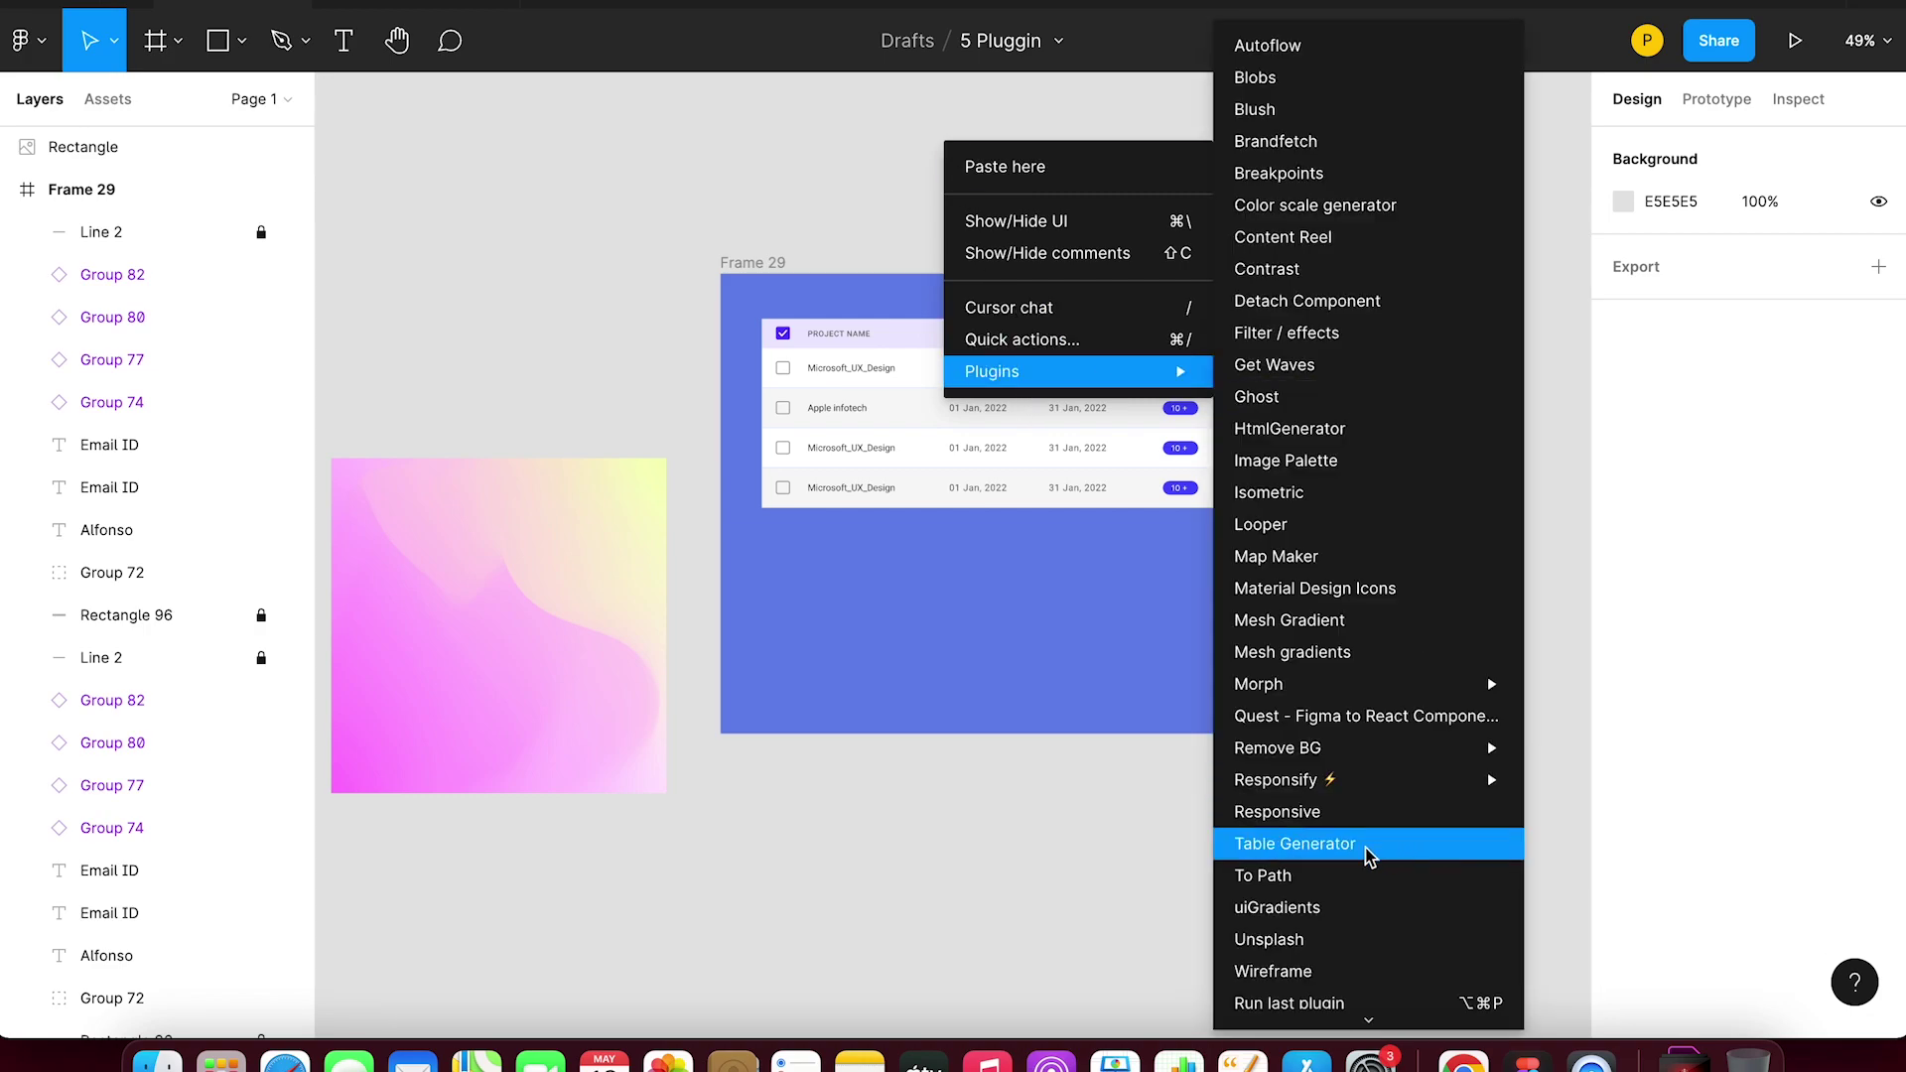
pyautogui.click(1359, 854)
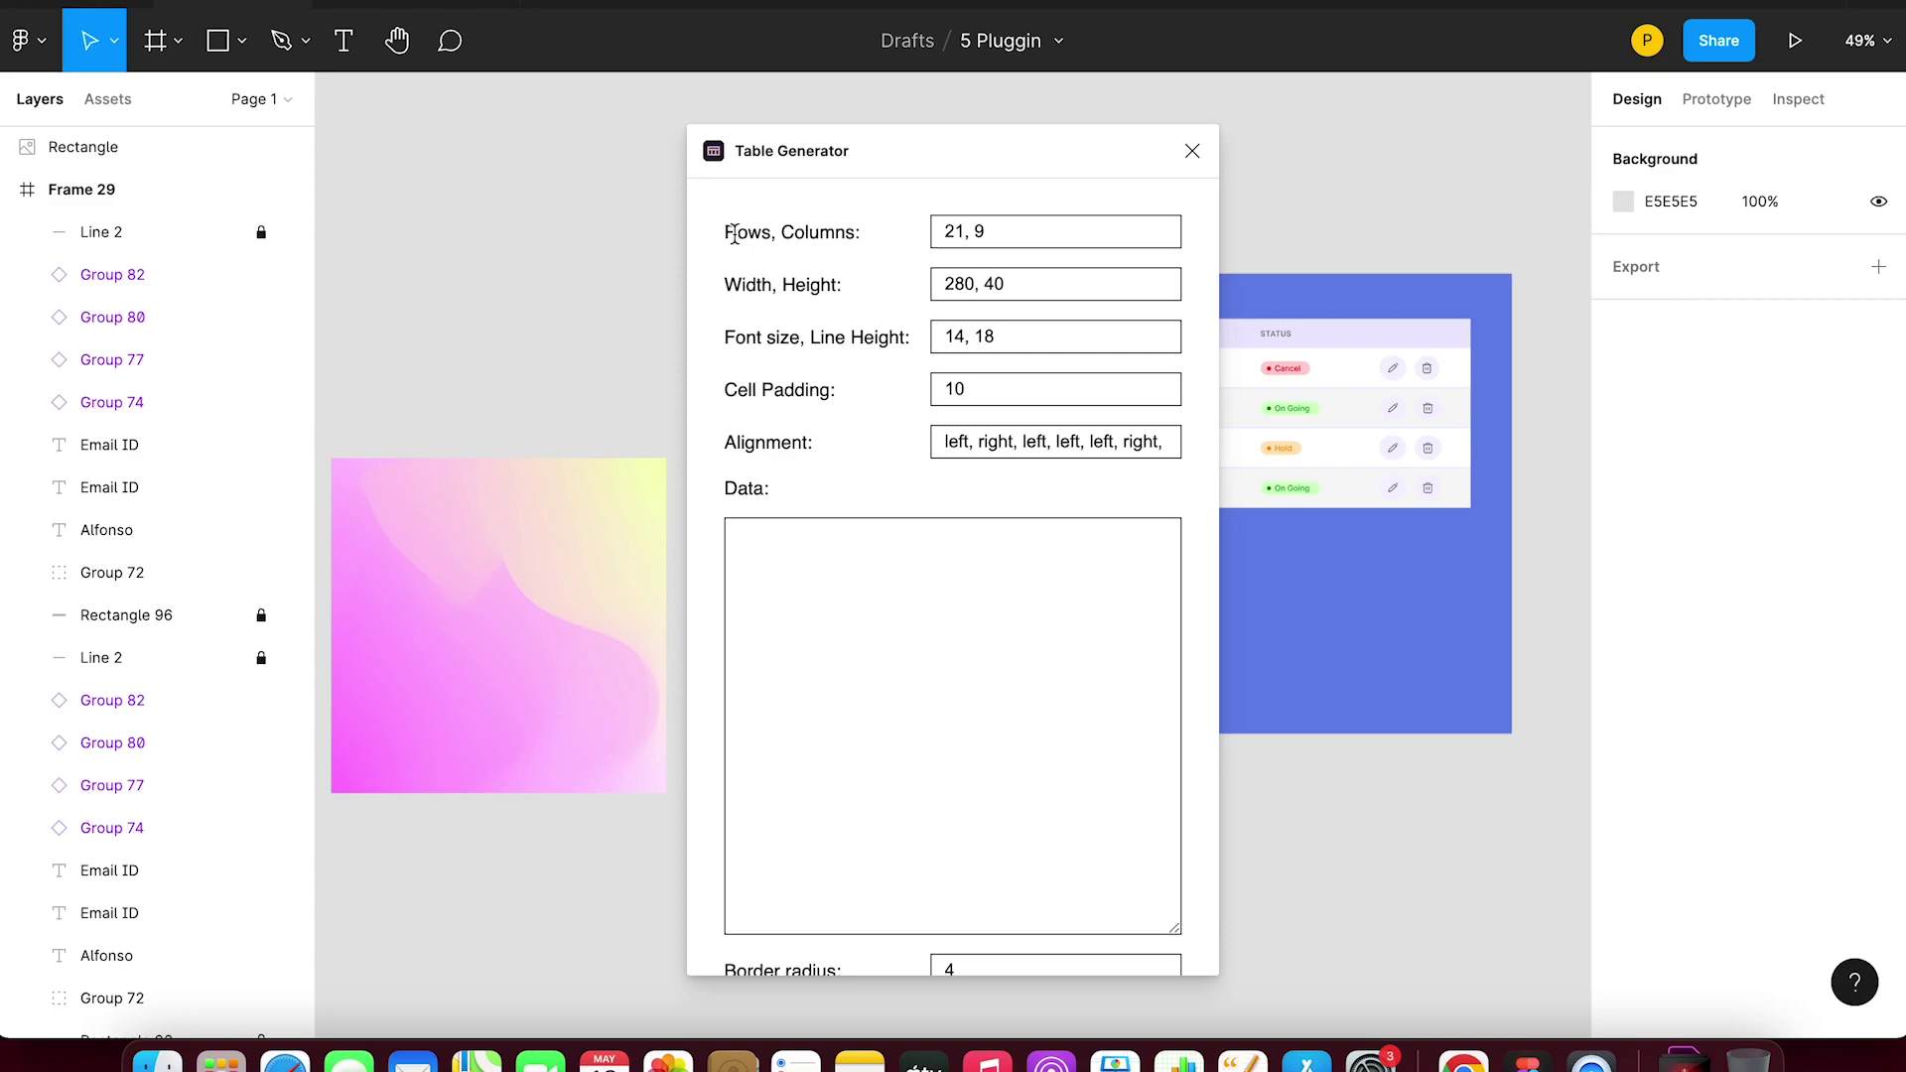
pyautogui.doubleClick(965, 231)
pyautogui.write('5')
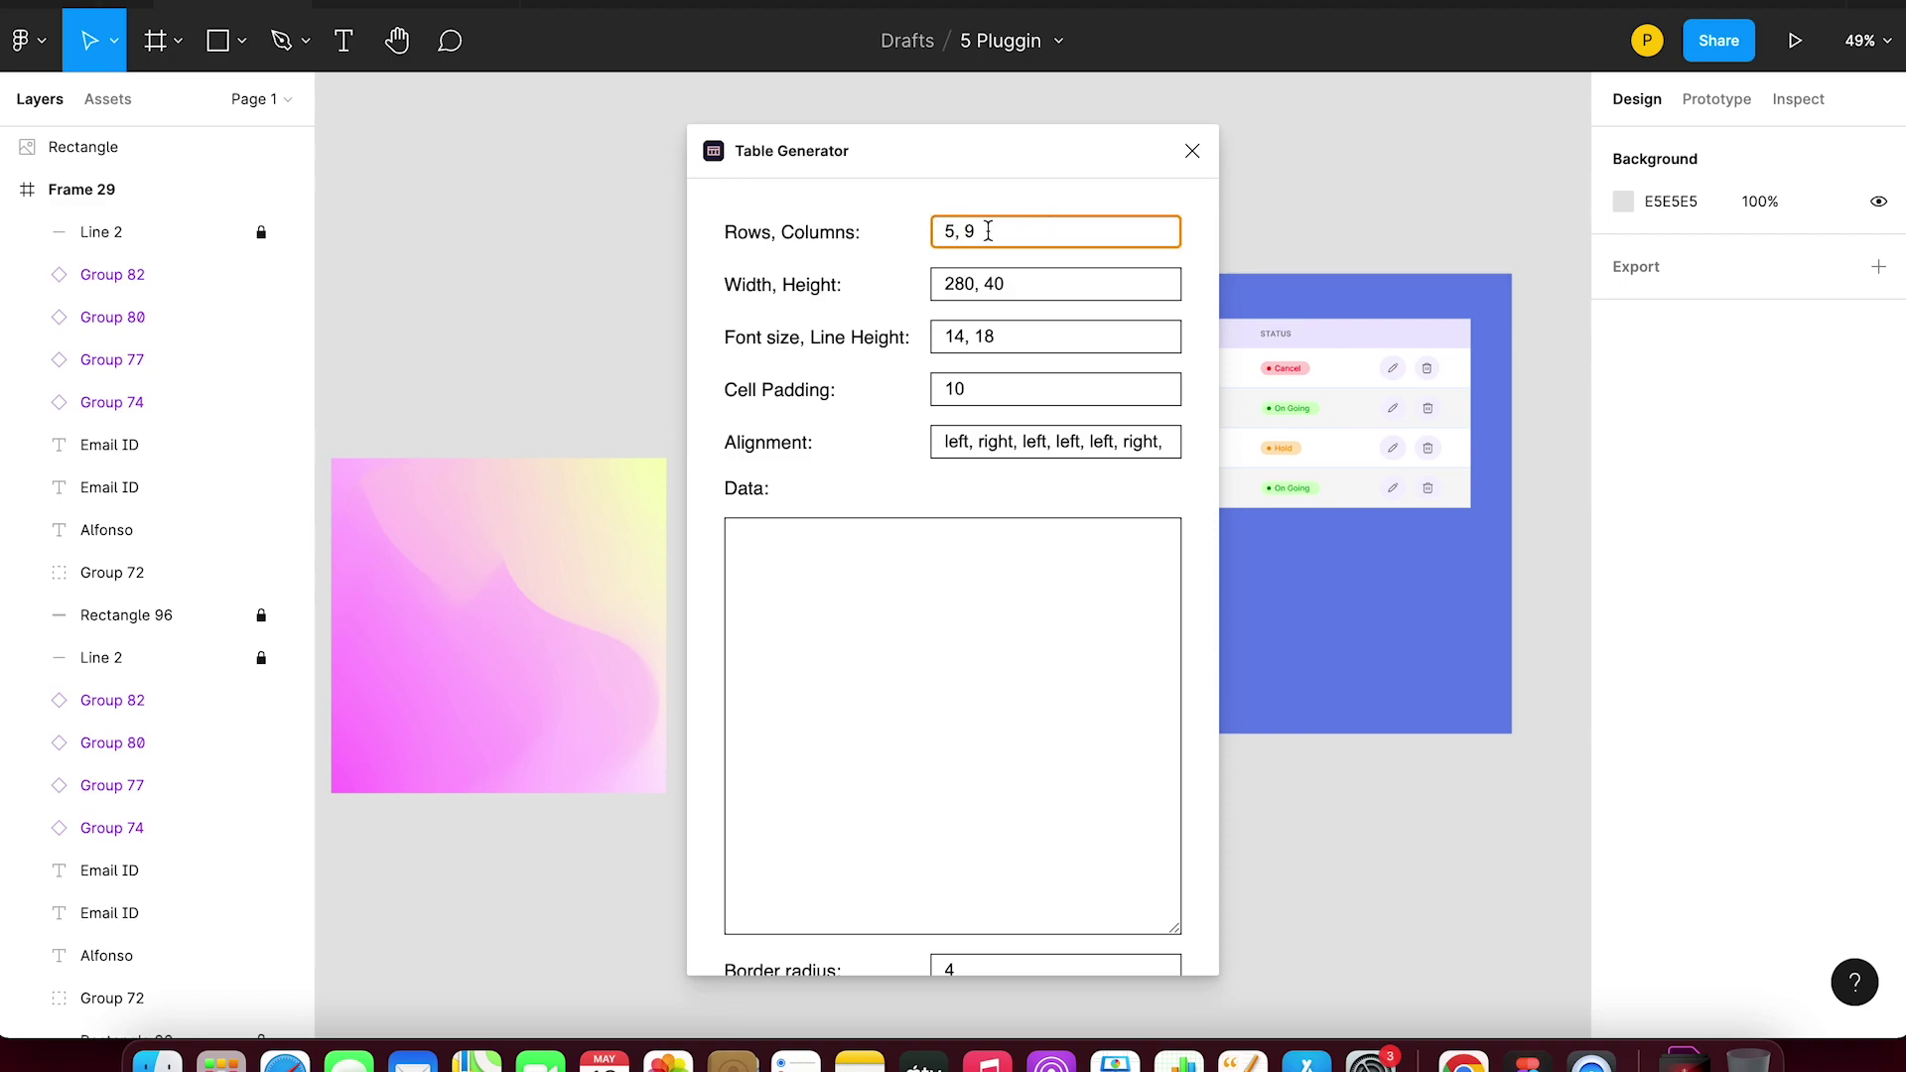
pyautogui.doubleClick(971, 232)
pyautogui.write('3')
# - Set the cell size to 280 wide by 60 high and review font size and padding
pyautogui.doubleClick(978, 285)
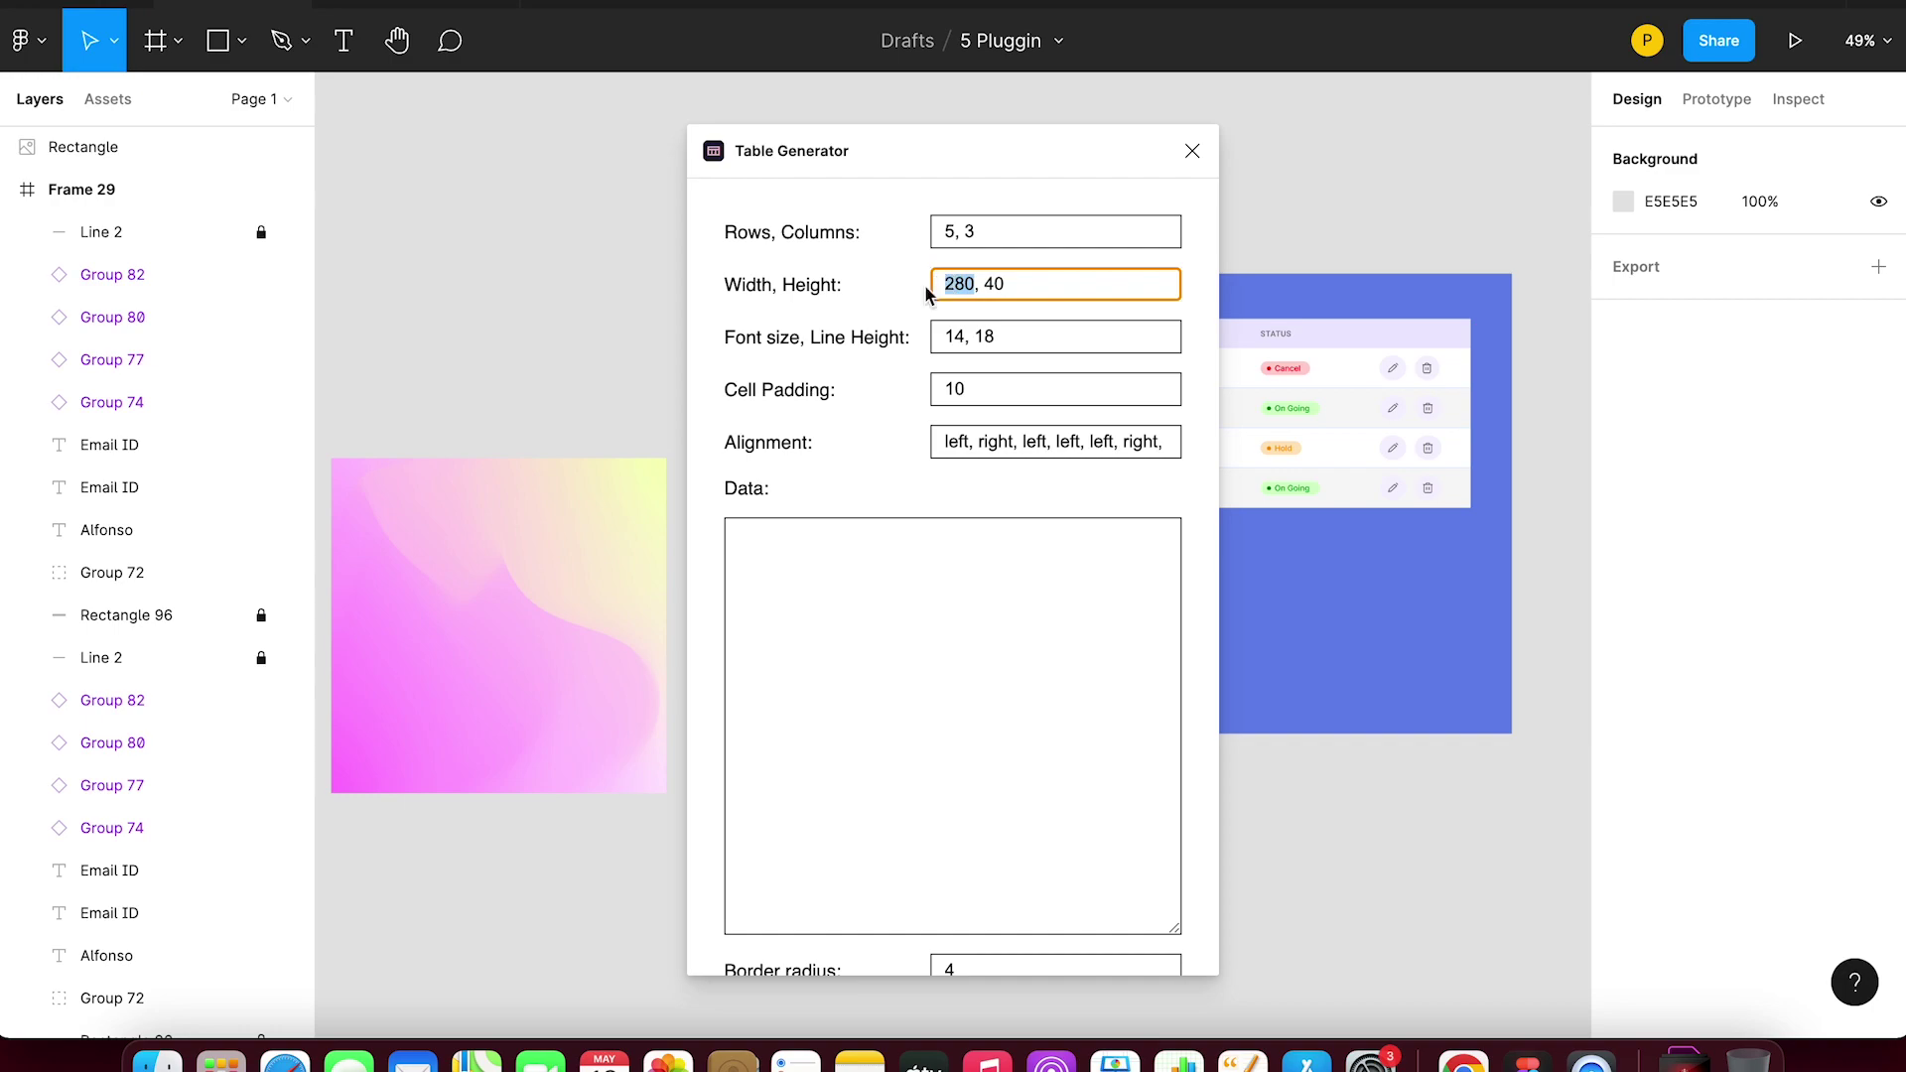
pyautogui.press('Left')
pyautogui.moveTo(966, 285)
pyautogui.mouseDown()
pyautogui.moveTo(937, 283)
pyautogui.moveTo(990, 285)
pyautogui.mouseUp()
pyautogui.write('6')
pyautogui.click(1015, 340)
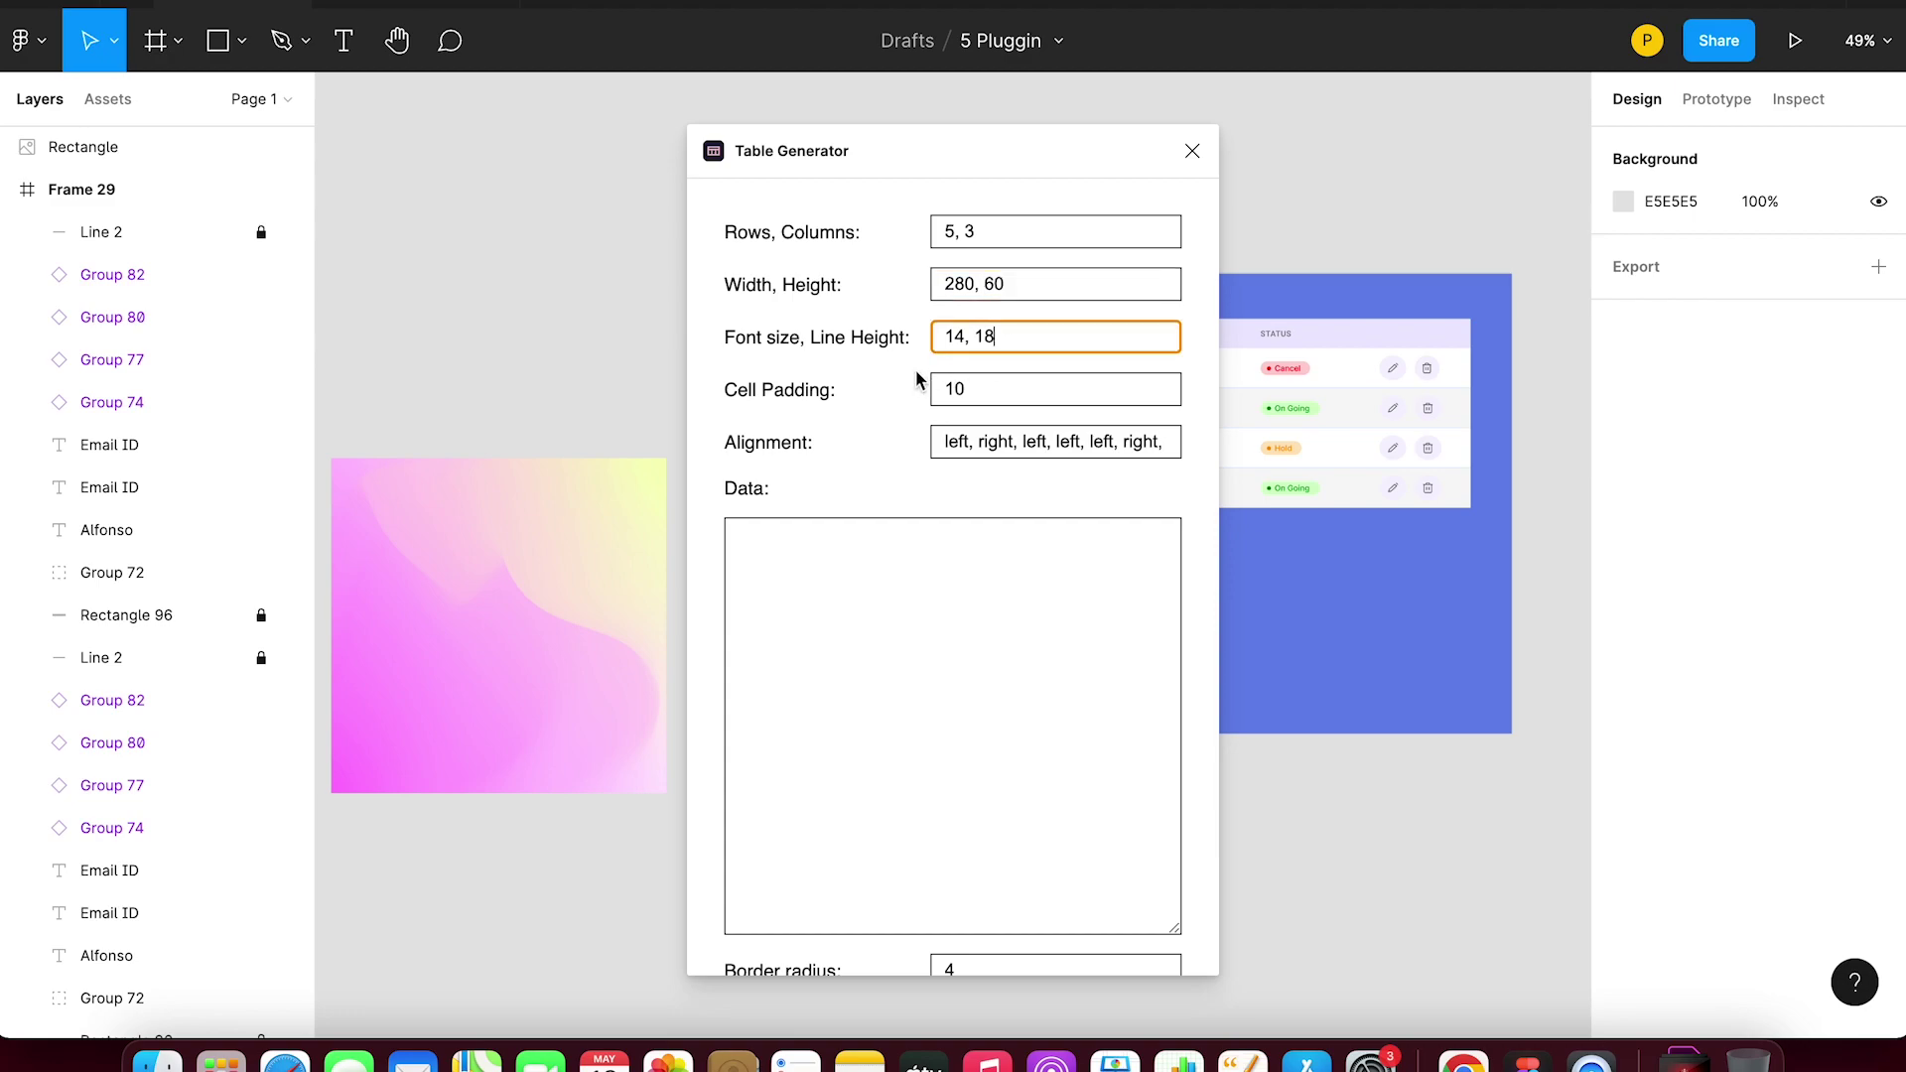
pyautogui.doubleClick(962, 341)
pyautogui.doubleClick(978, 389)
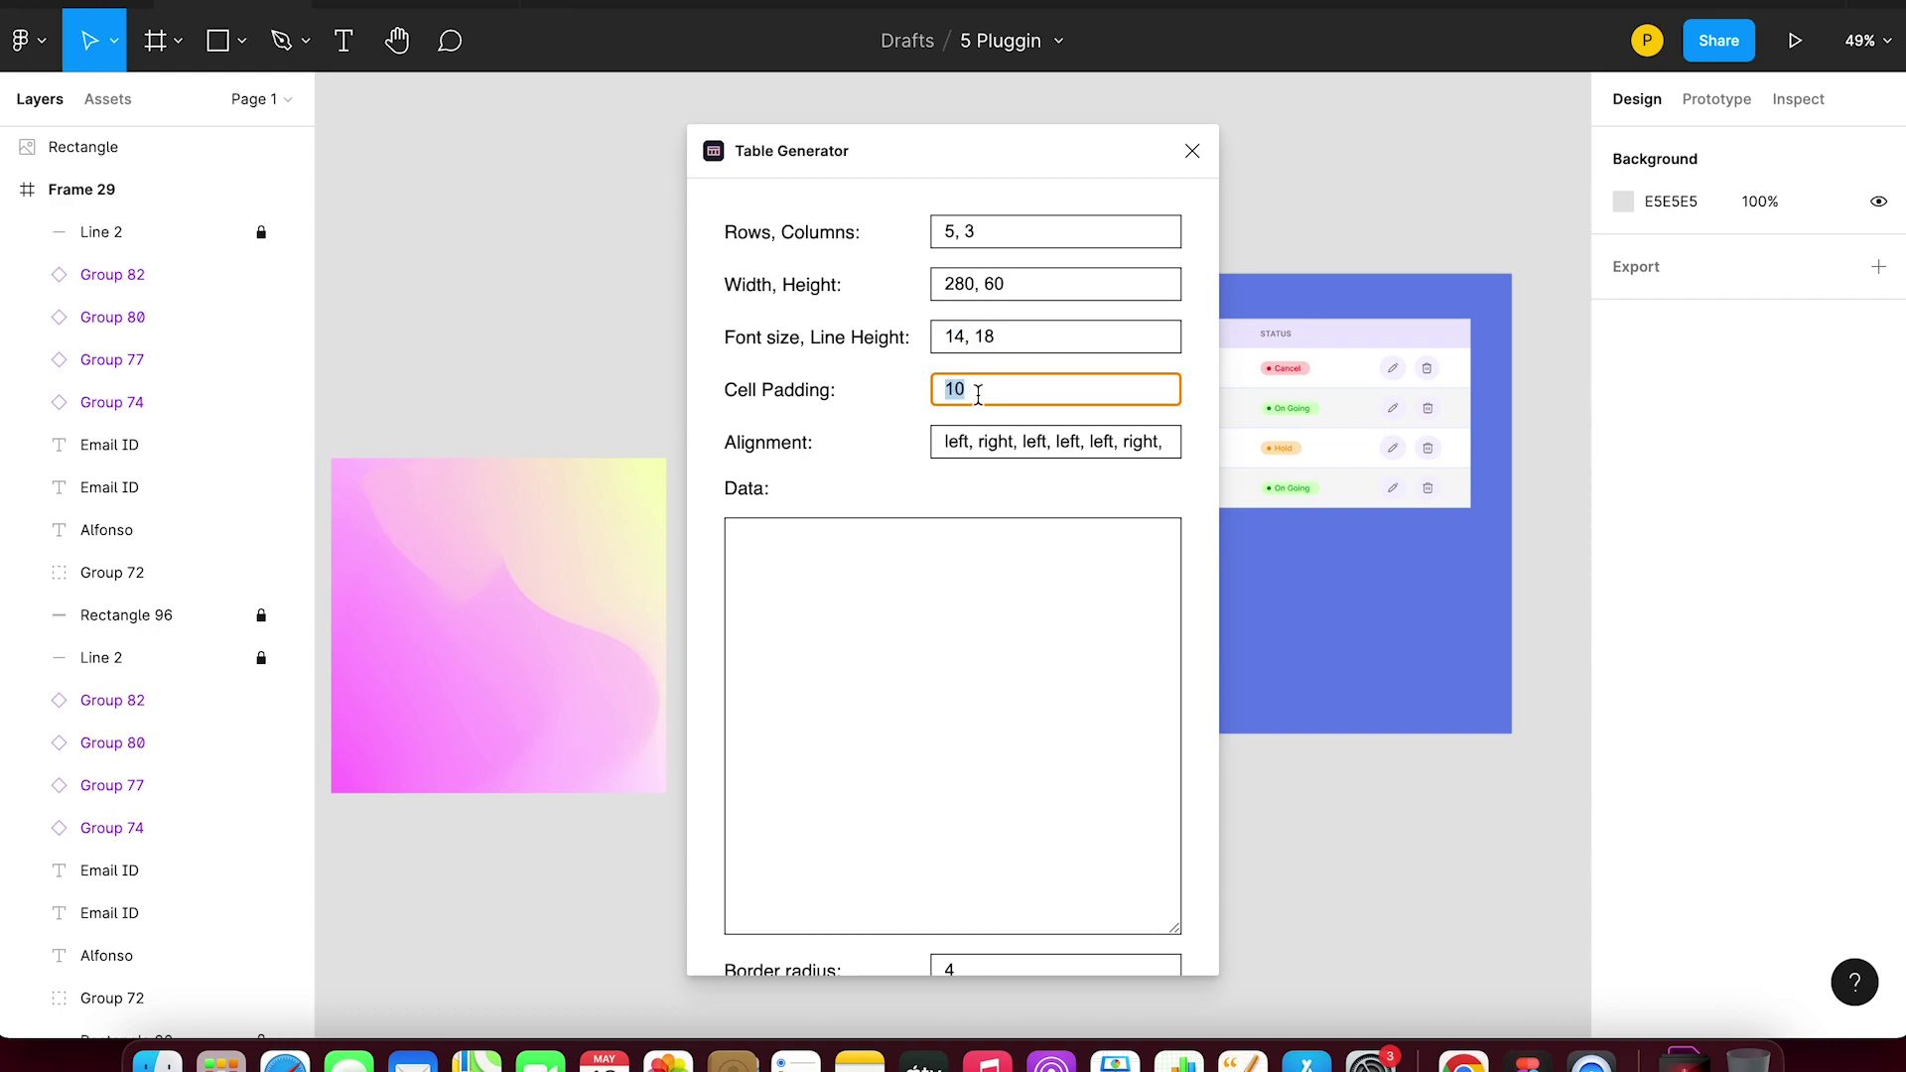
# - Enter the cell data starting with Home and create the table
pyautogui.click(852, 534)
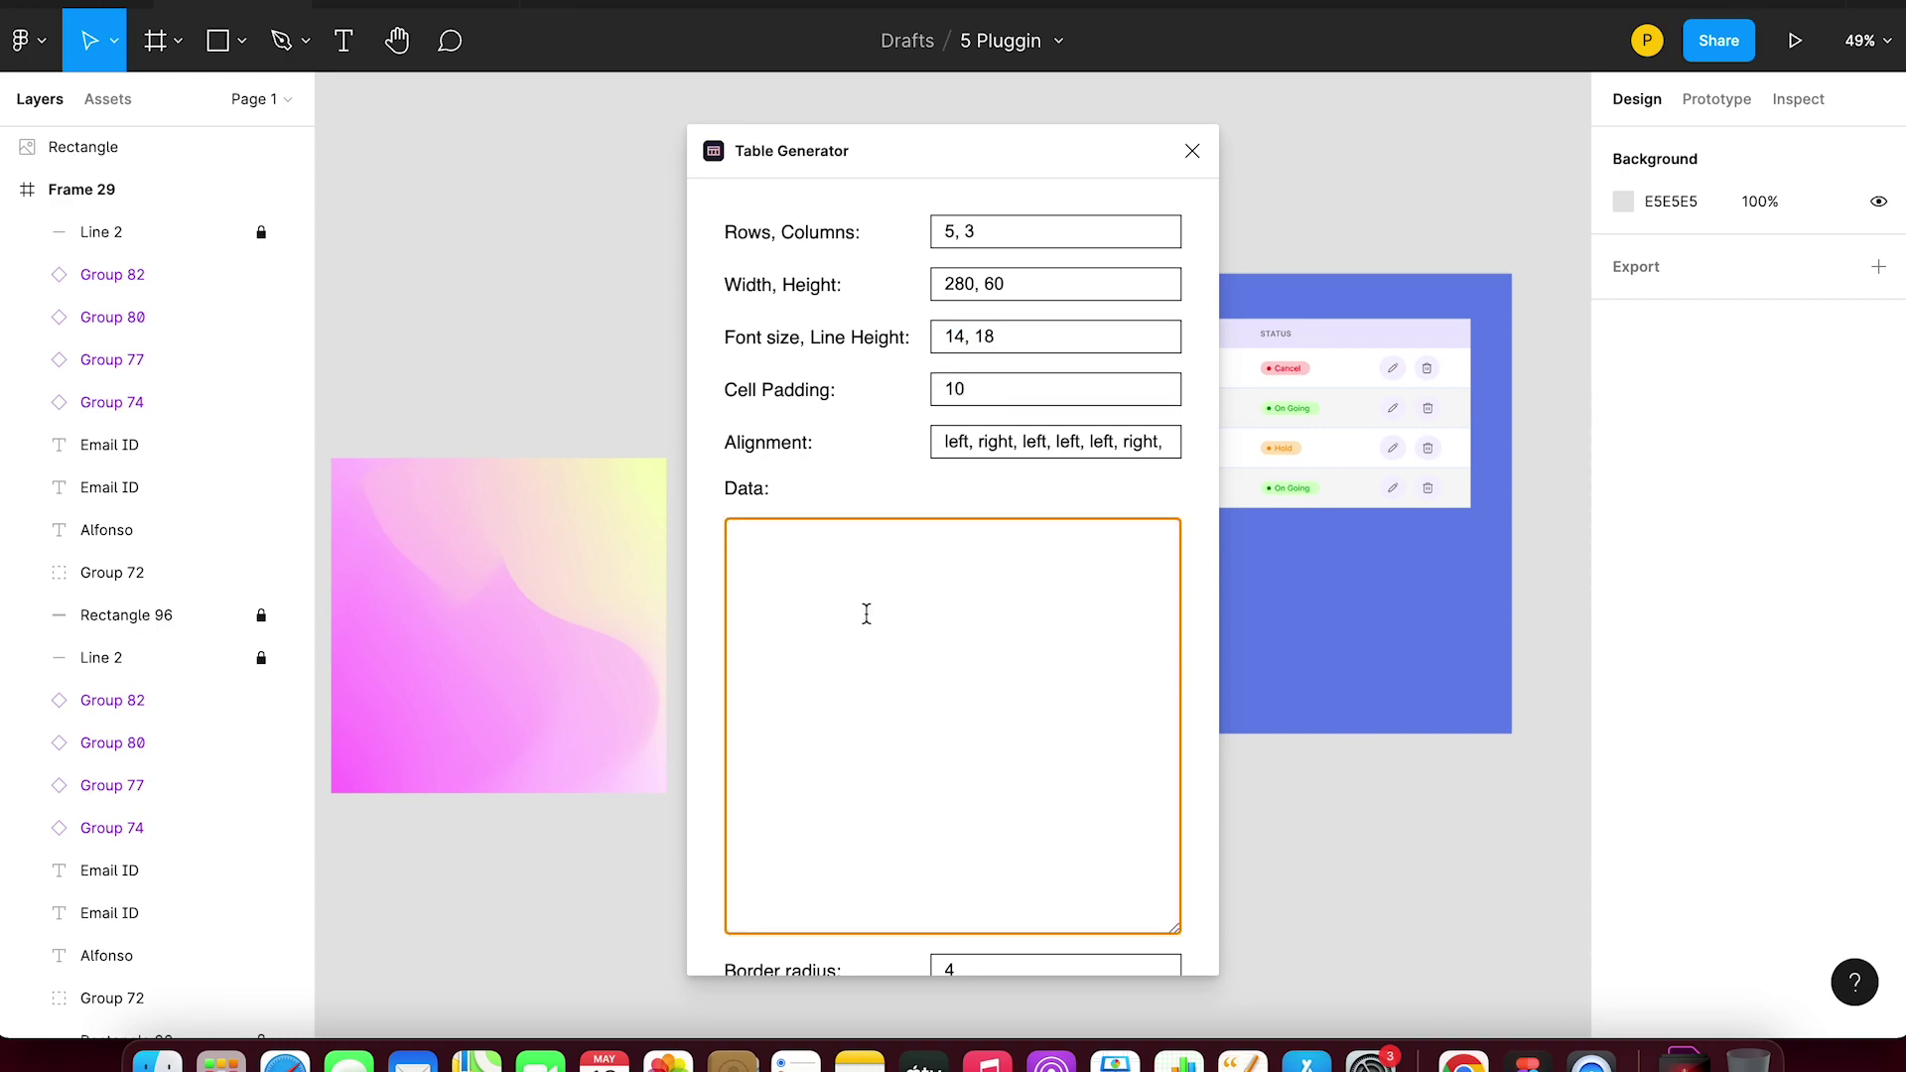
pyautogui.write('Home')
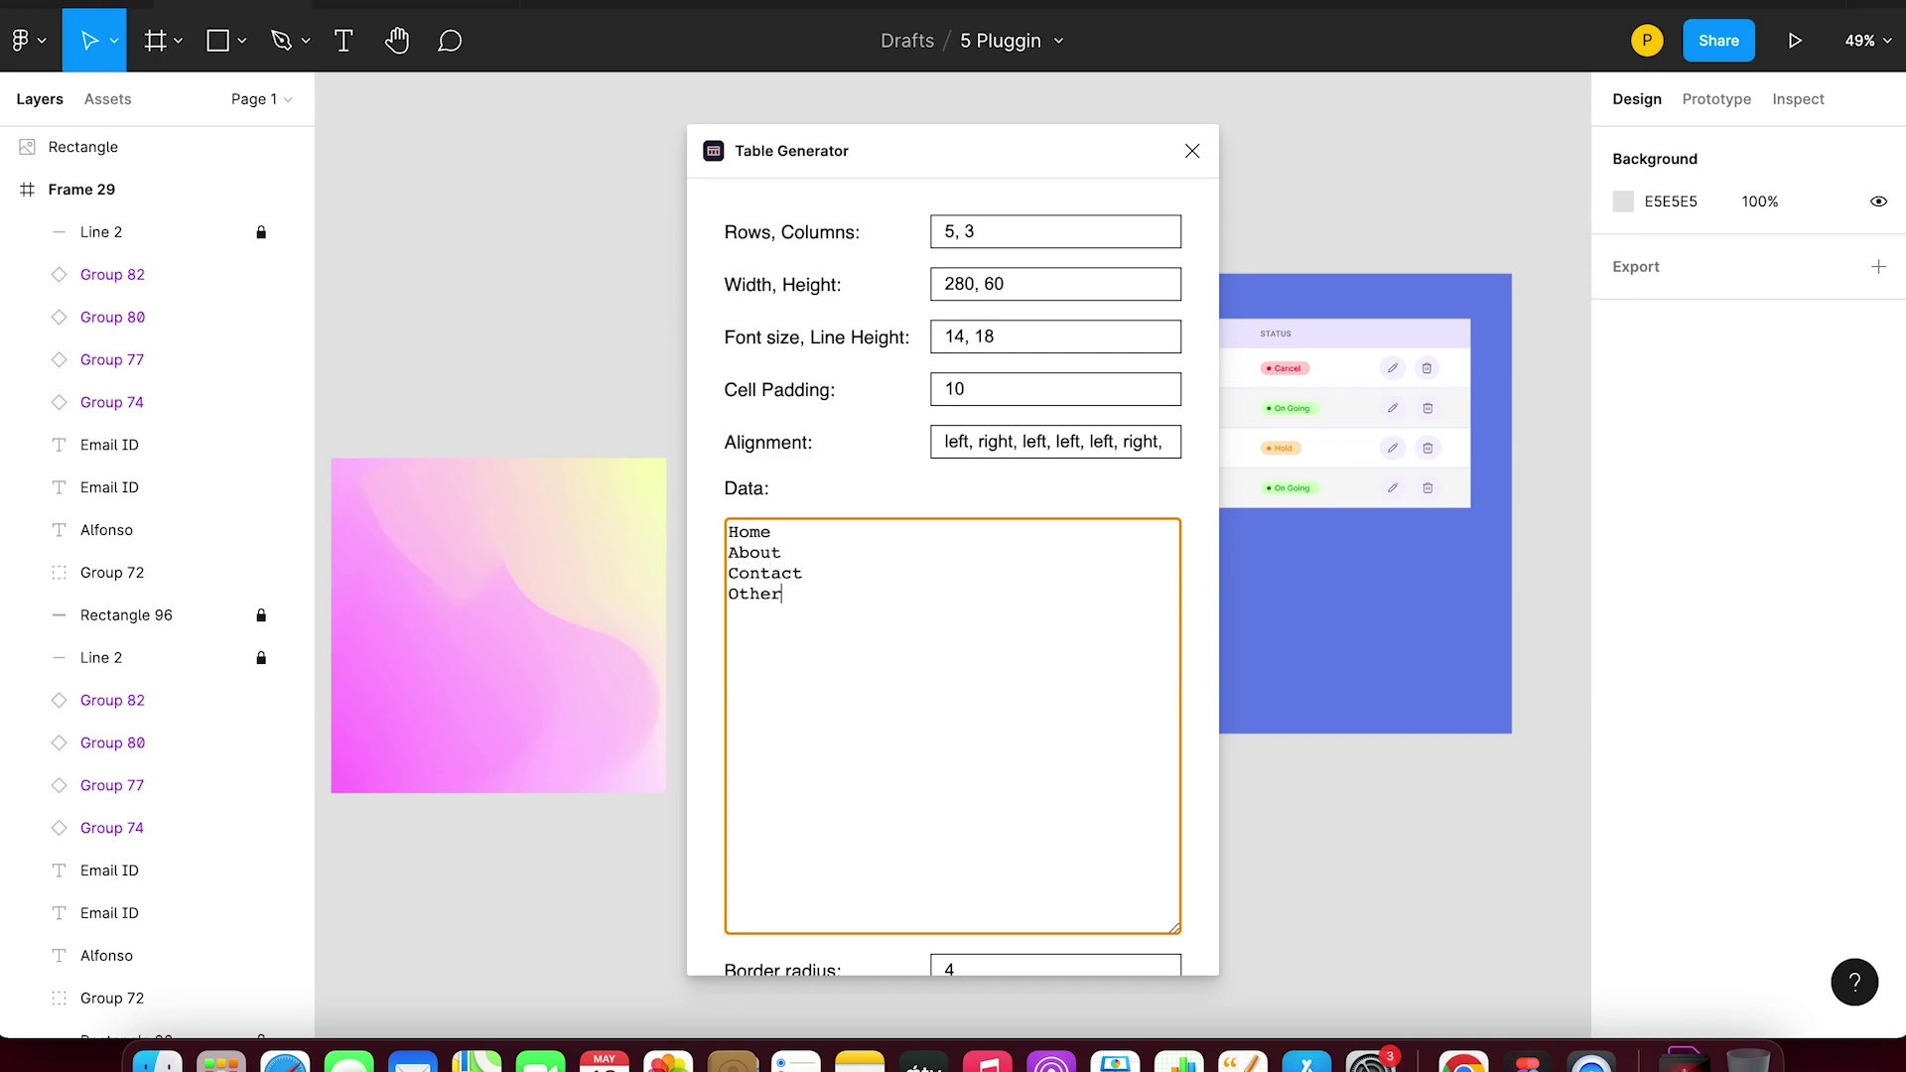
pyautogui.scroll(-3, 987, 617)
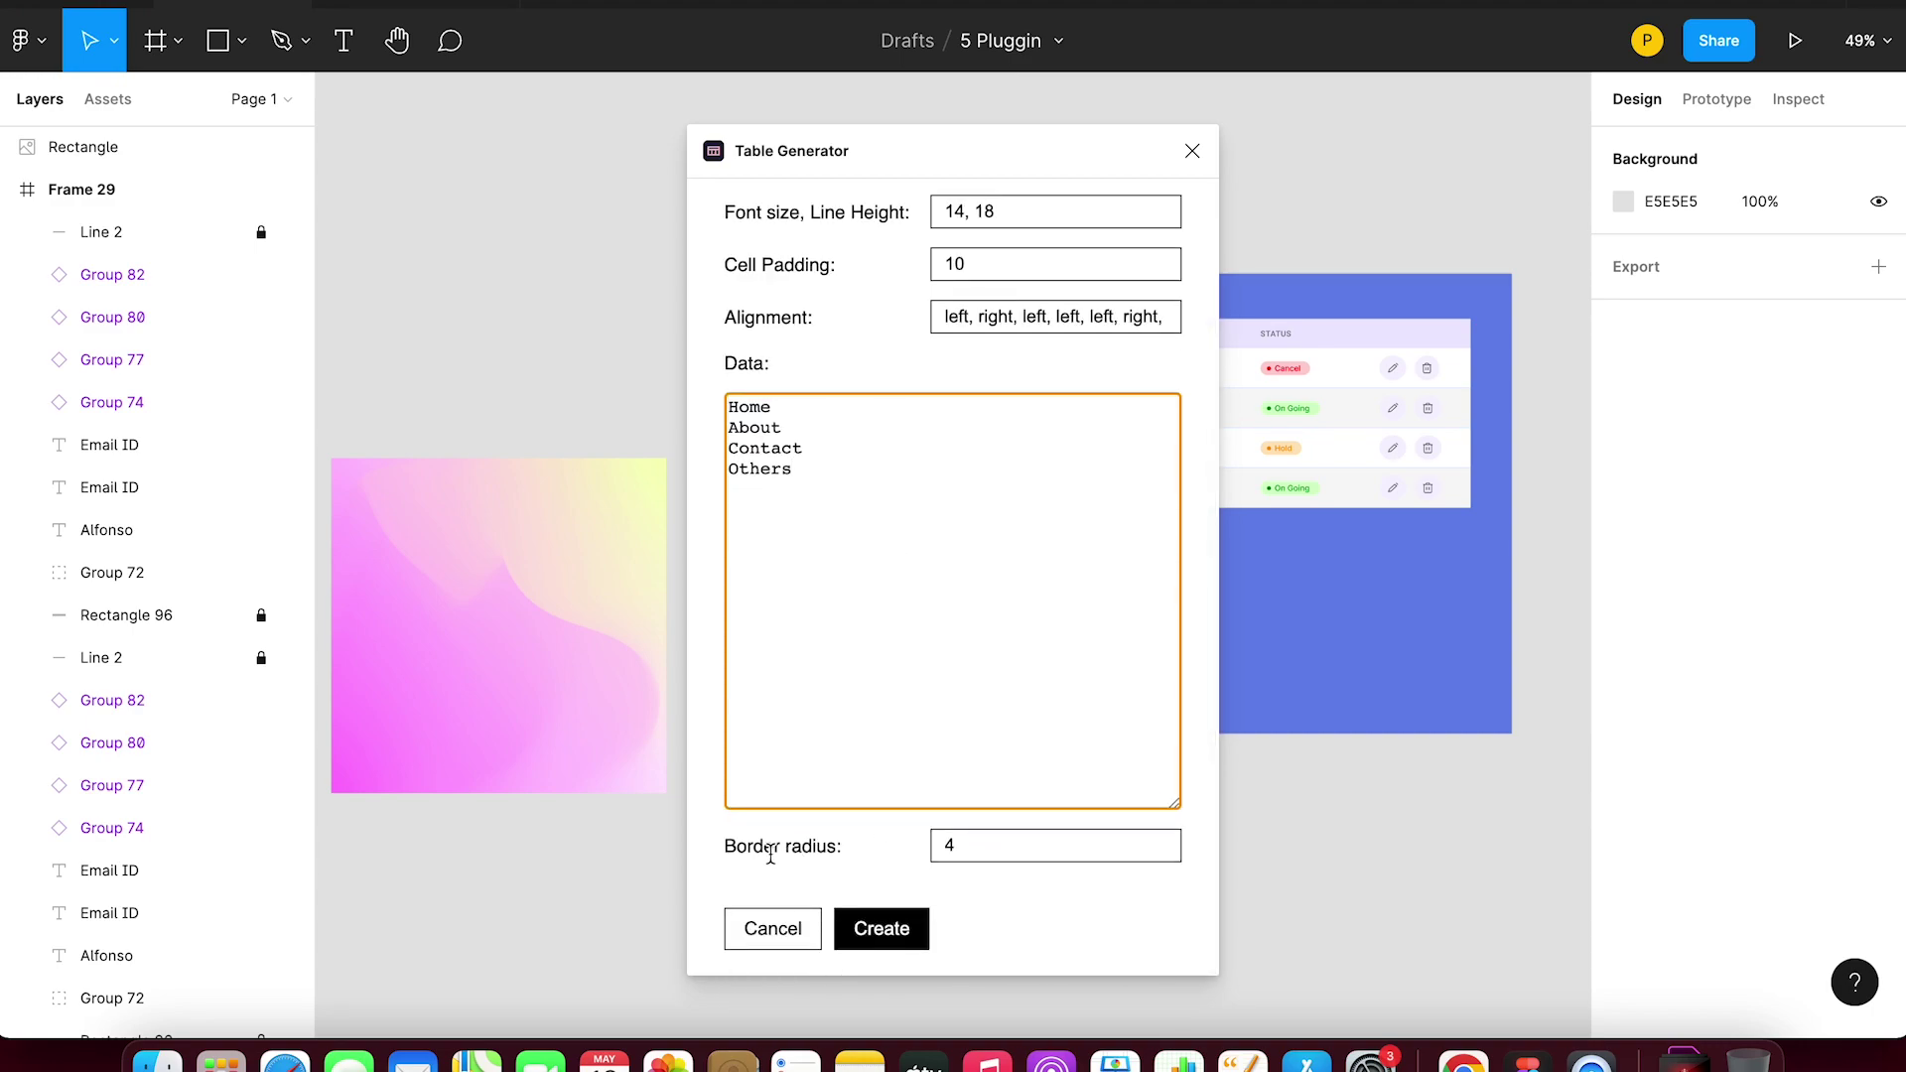
pyautogui.click(1047, 845)
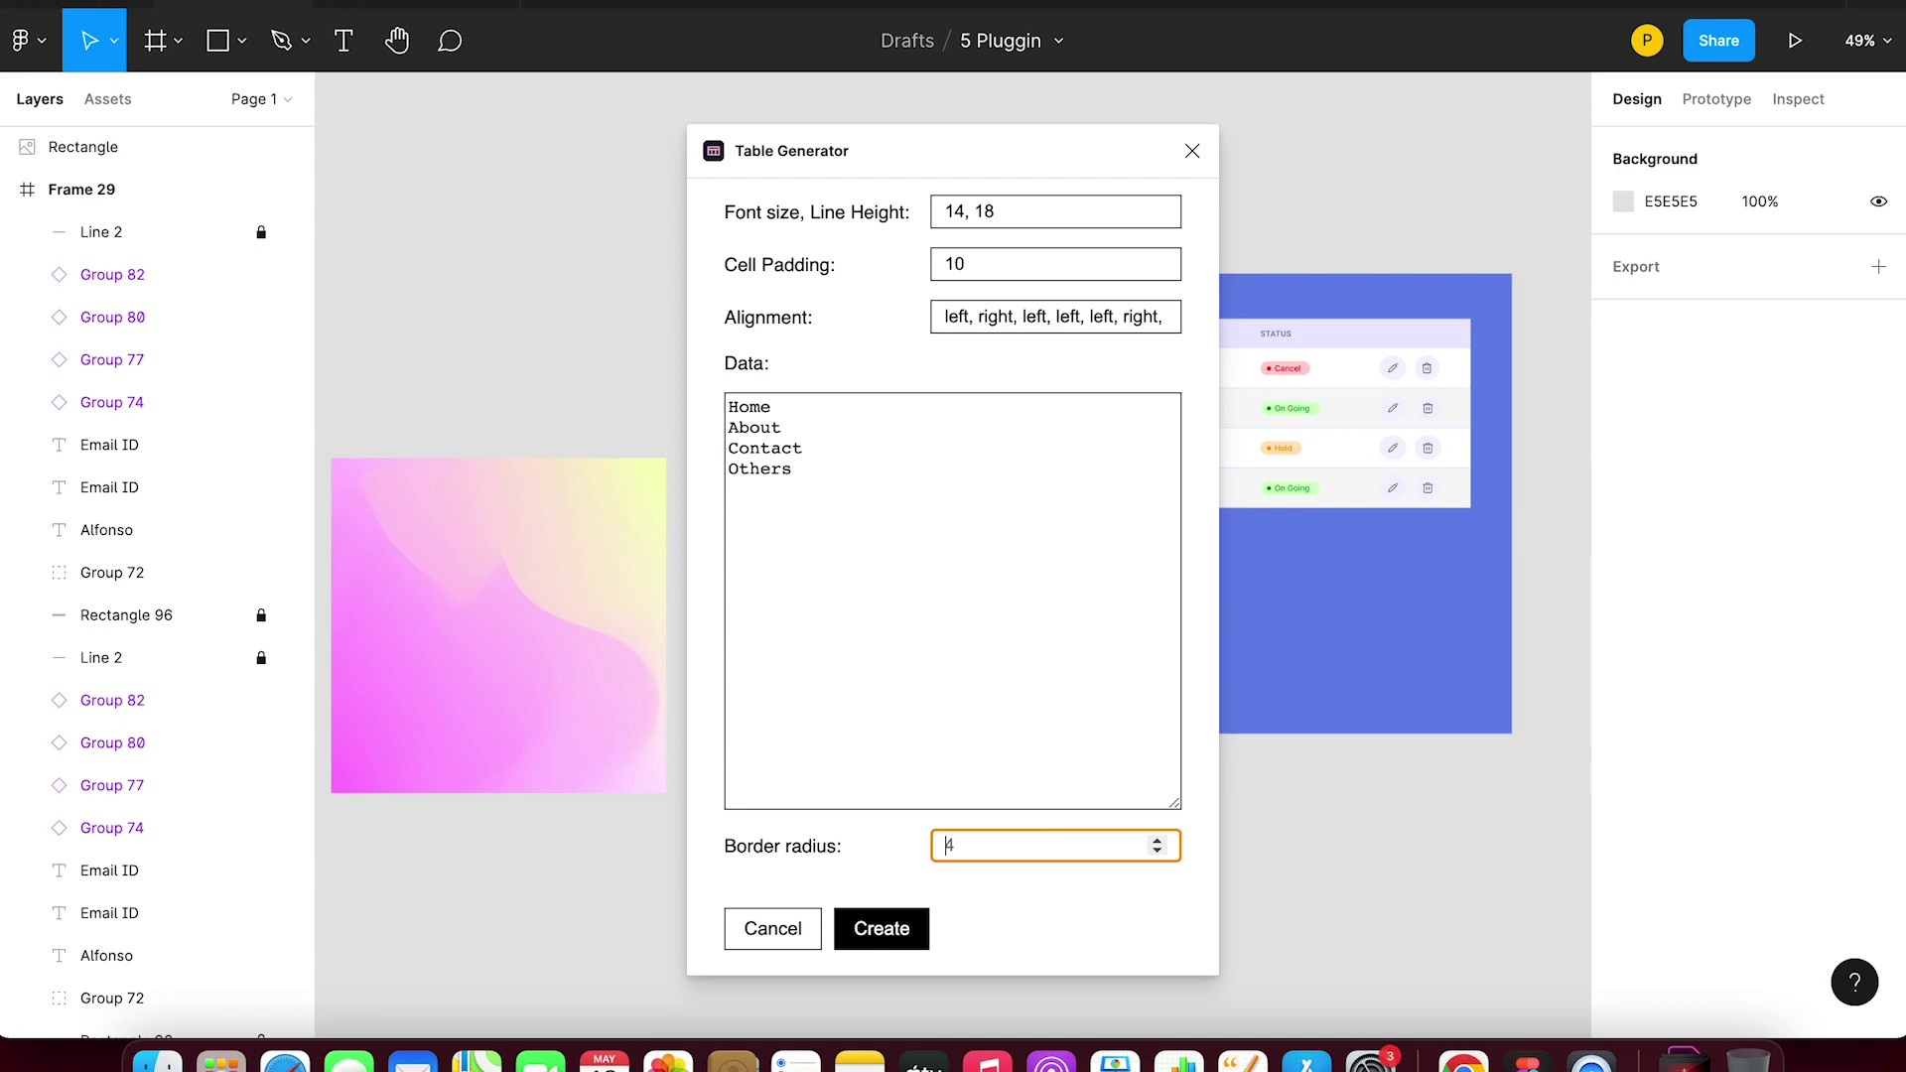
pyautogui.write('1')
pyautogui.click(875, 933)
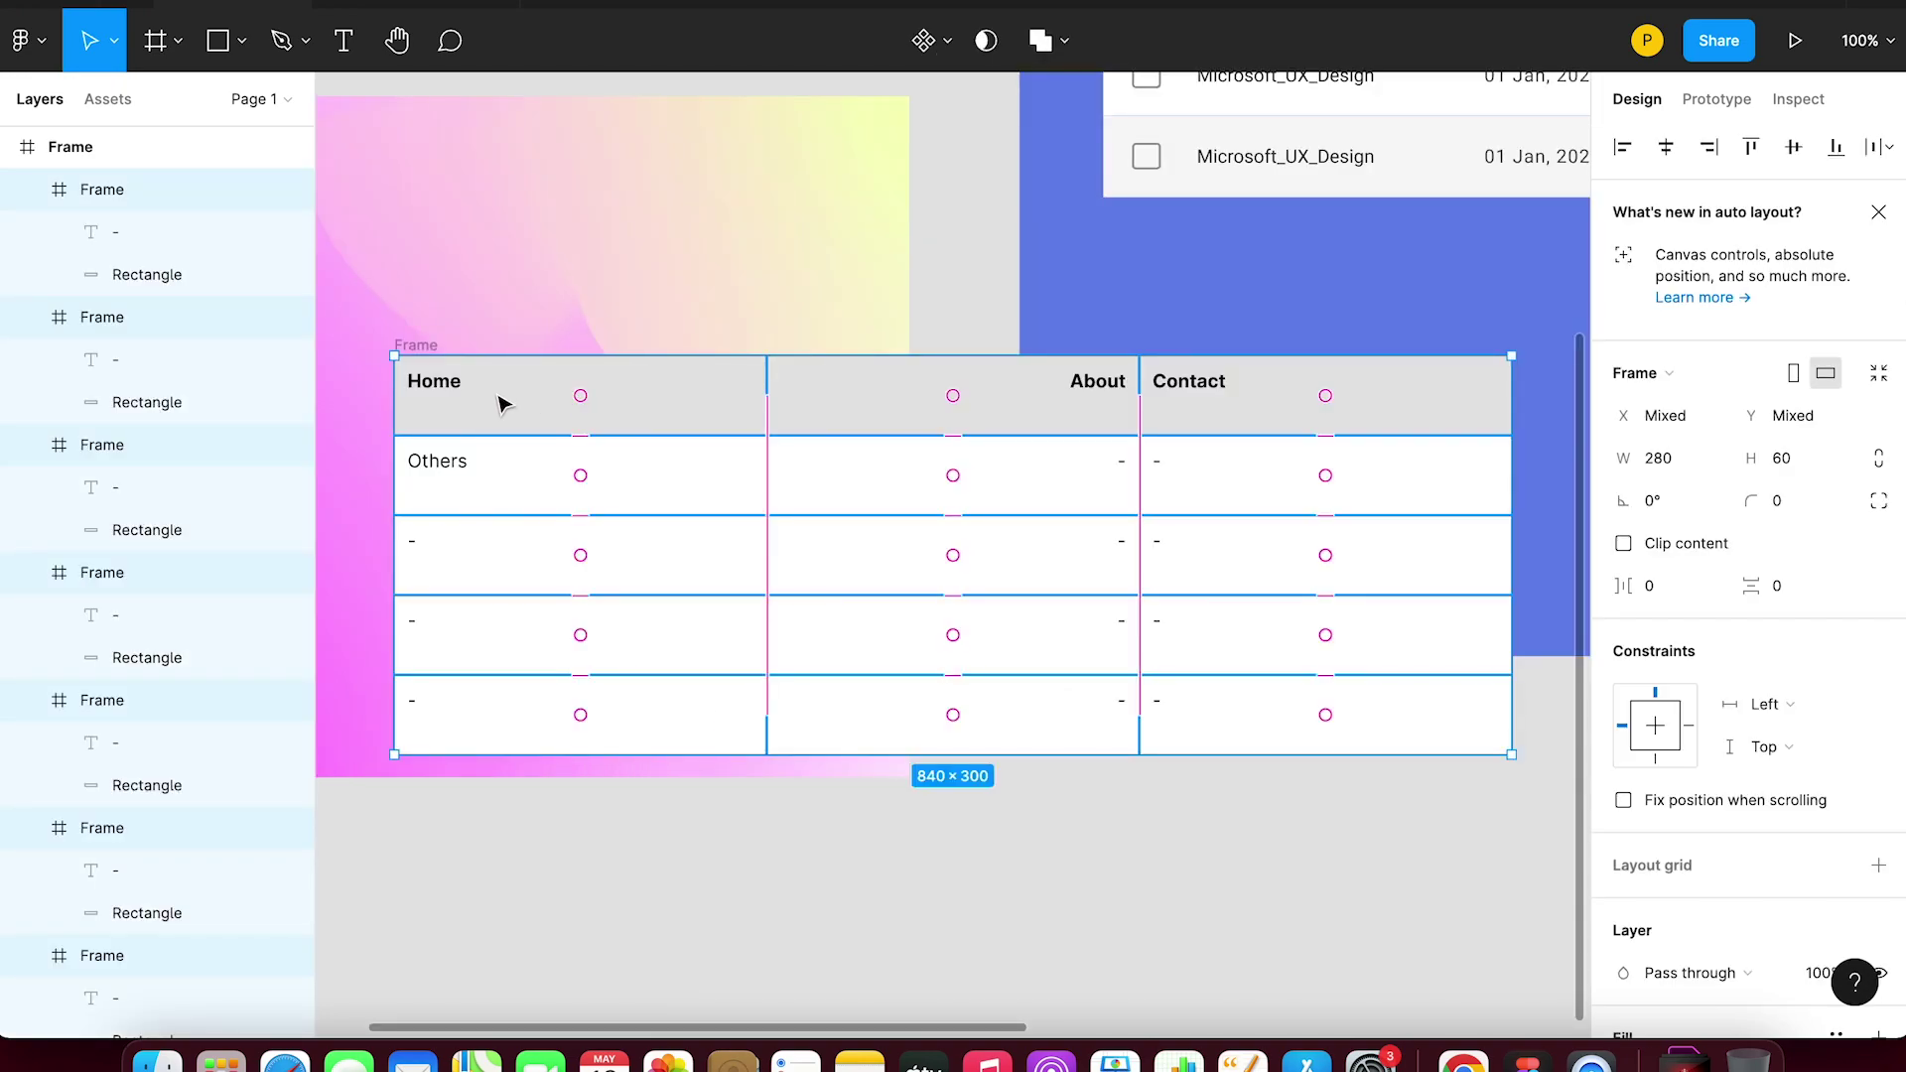
# - Move the new 5×3 table lower, below the gradient square
pyautogui.moveTo(421, 353); pyautogui.dragTo(459, 808)
pyautogui.scroll(-5, 1115, 838)
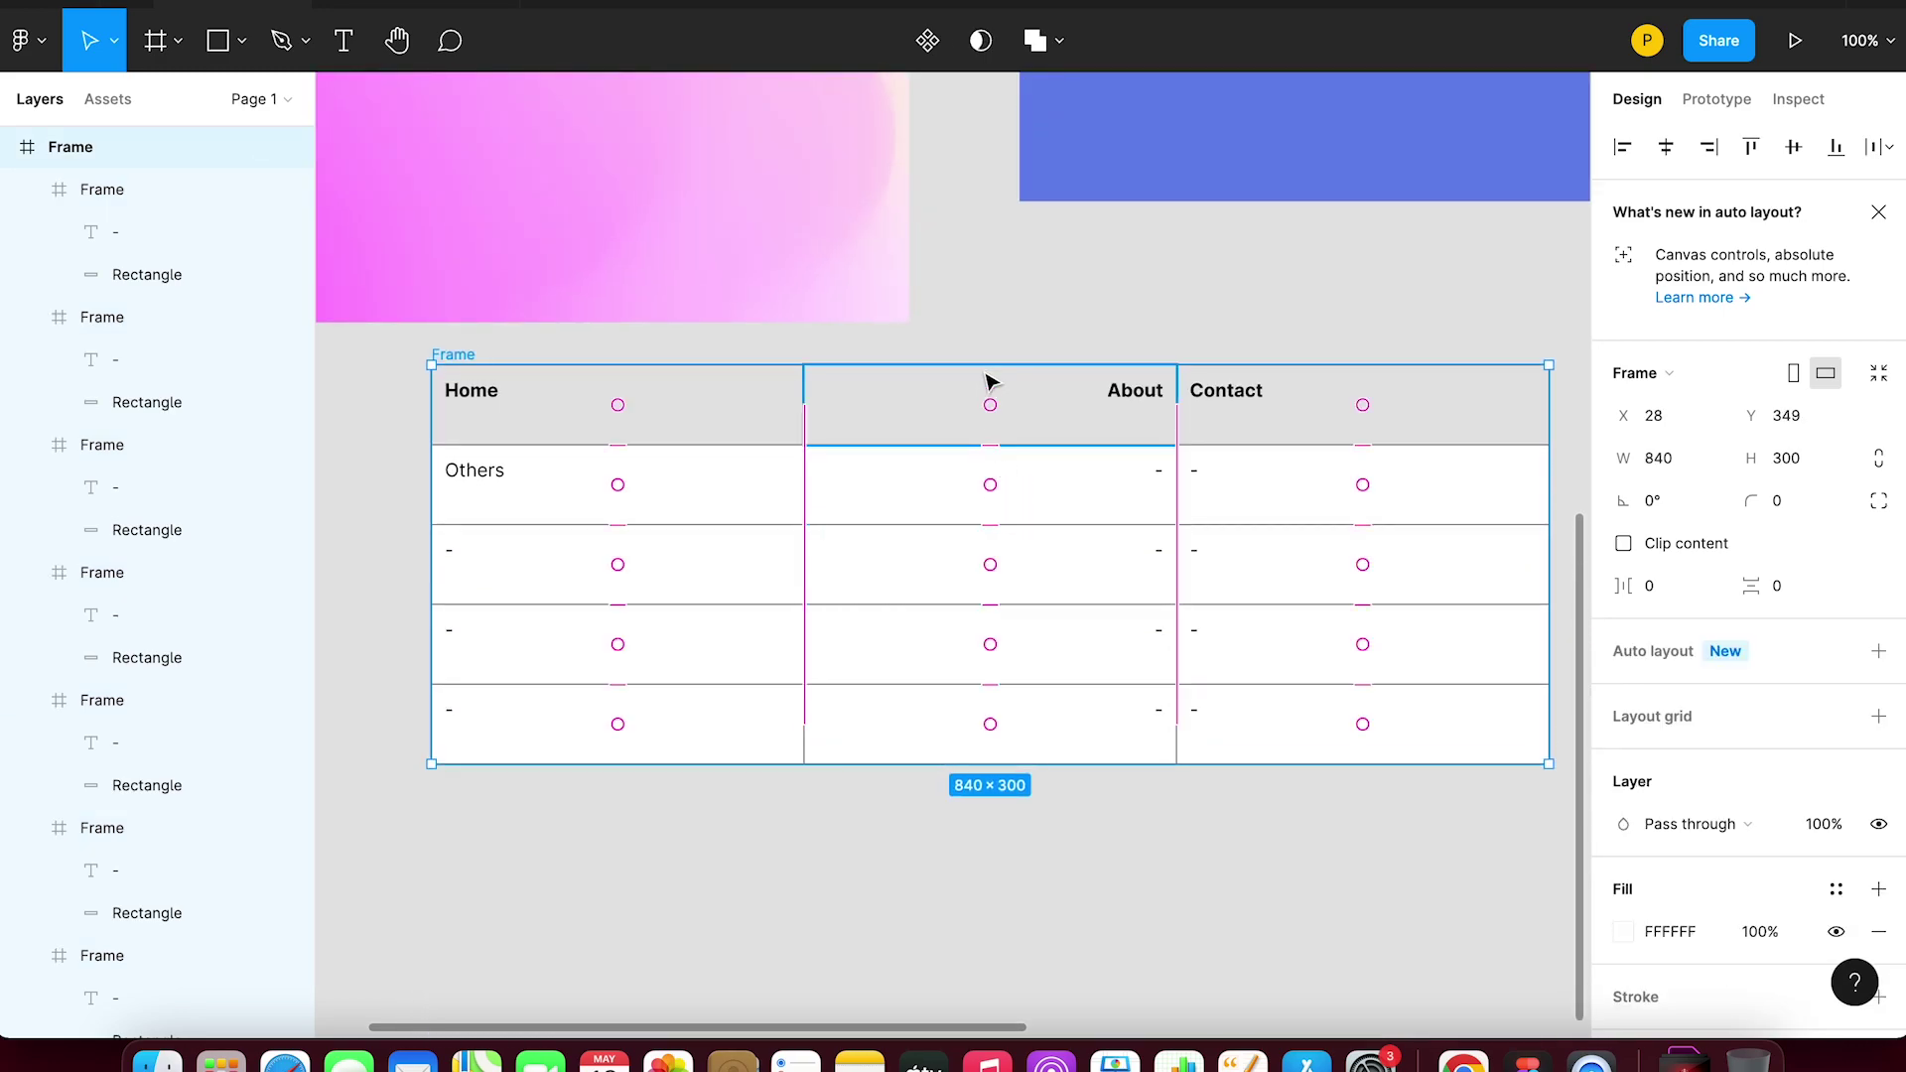
pyautogui.click(1004, 302)
pyautogui.scroll(-5, 1004, 301)
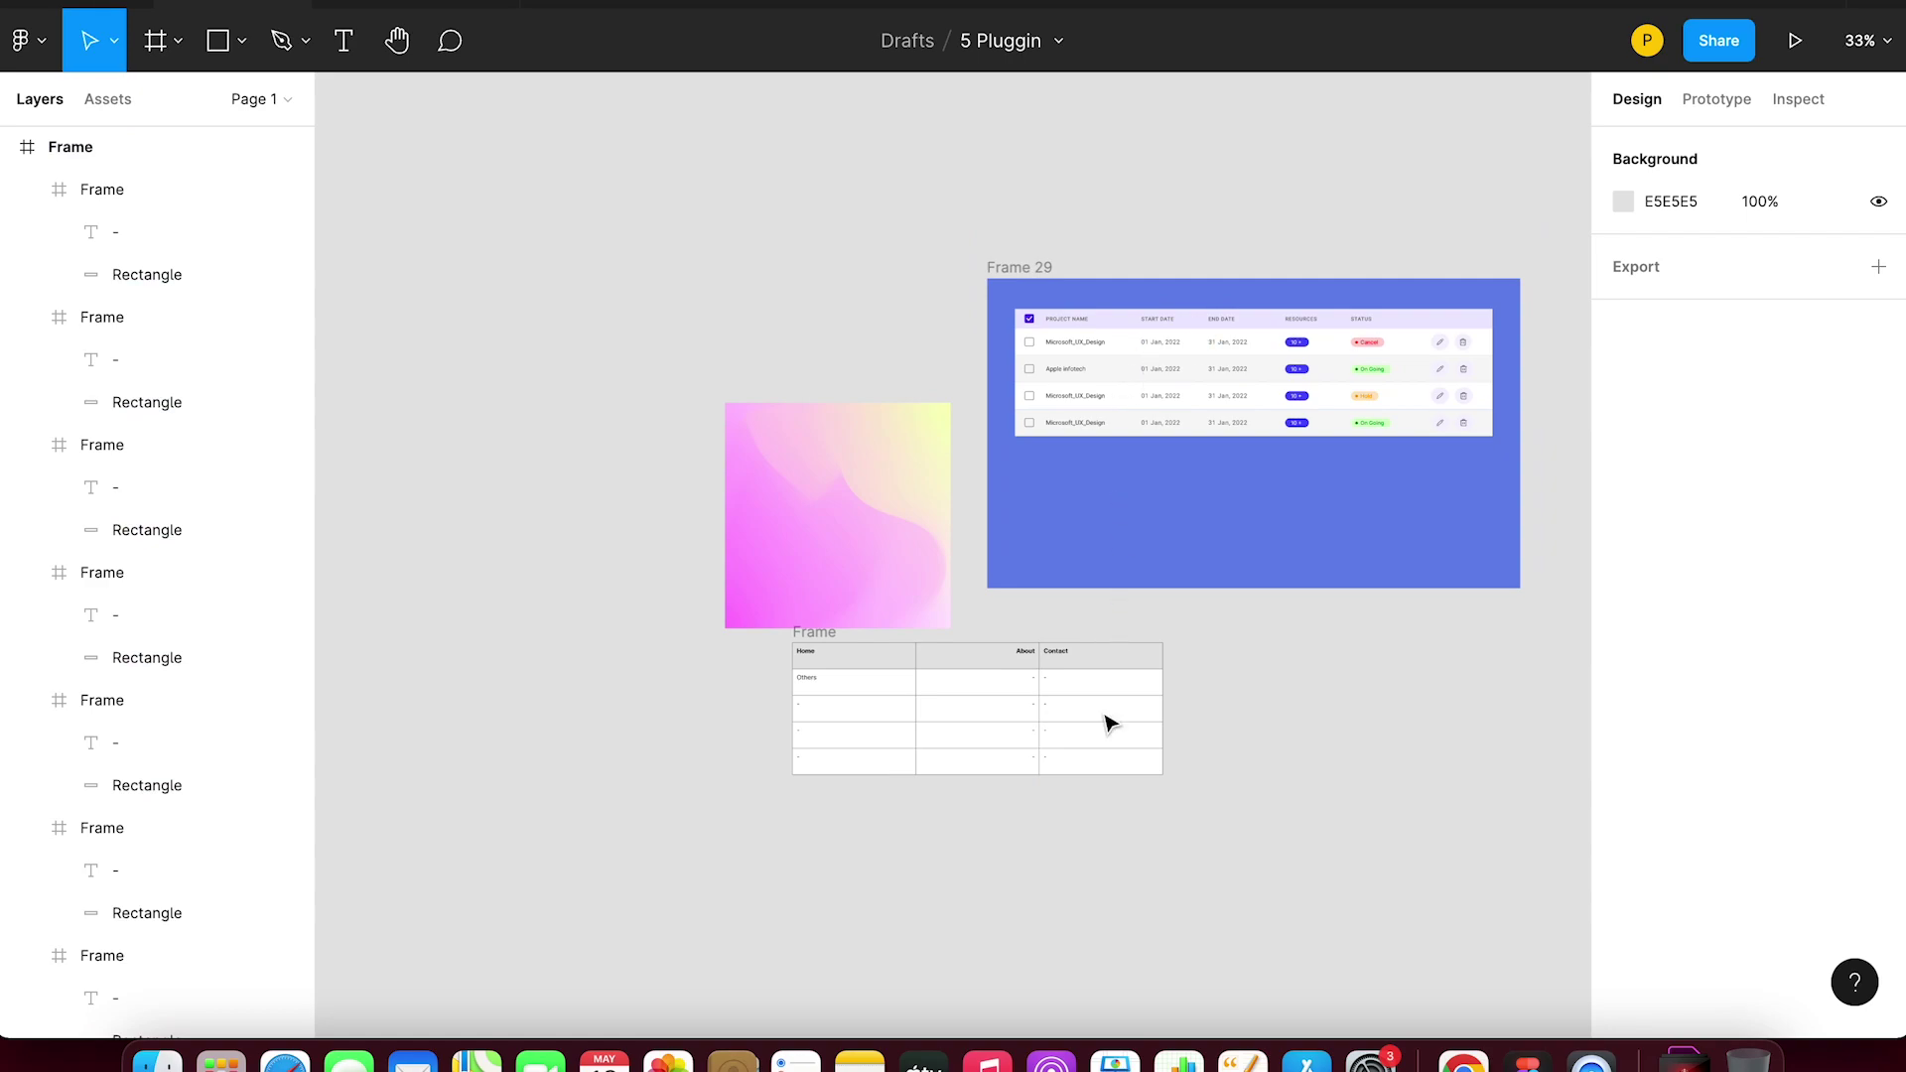
pyautogui.scroll(5, 1110, 722)
# - Inspect the table's Contact cells and the Home, About and Contact header cells
pyautogui.click(1056, 624)
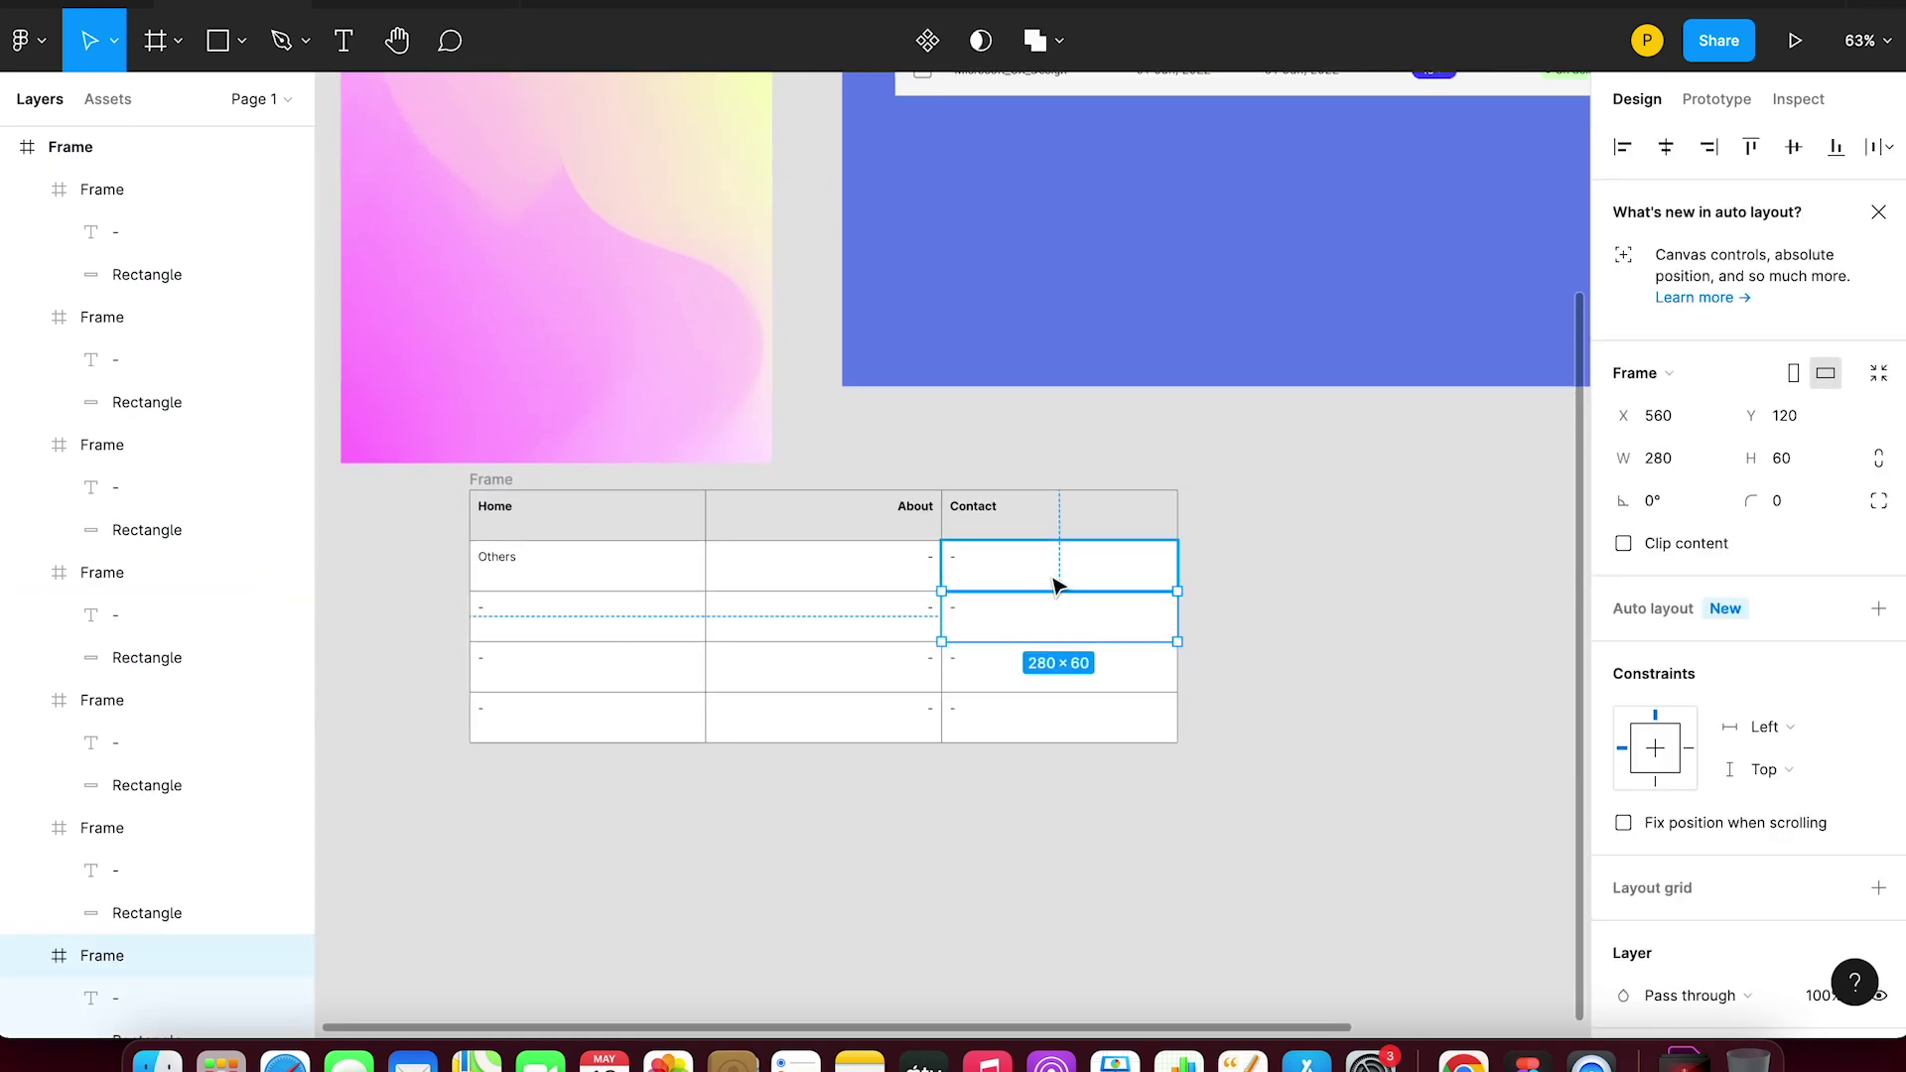
pyautogui.click(1056, 586)
pyautogui.scroll(5, 953, 566)
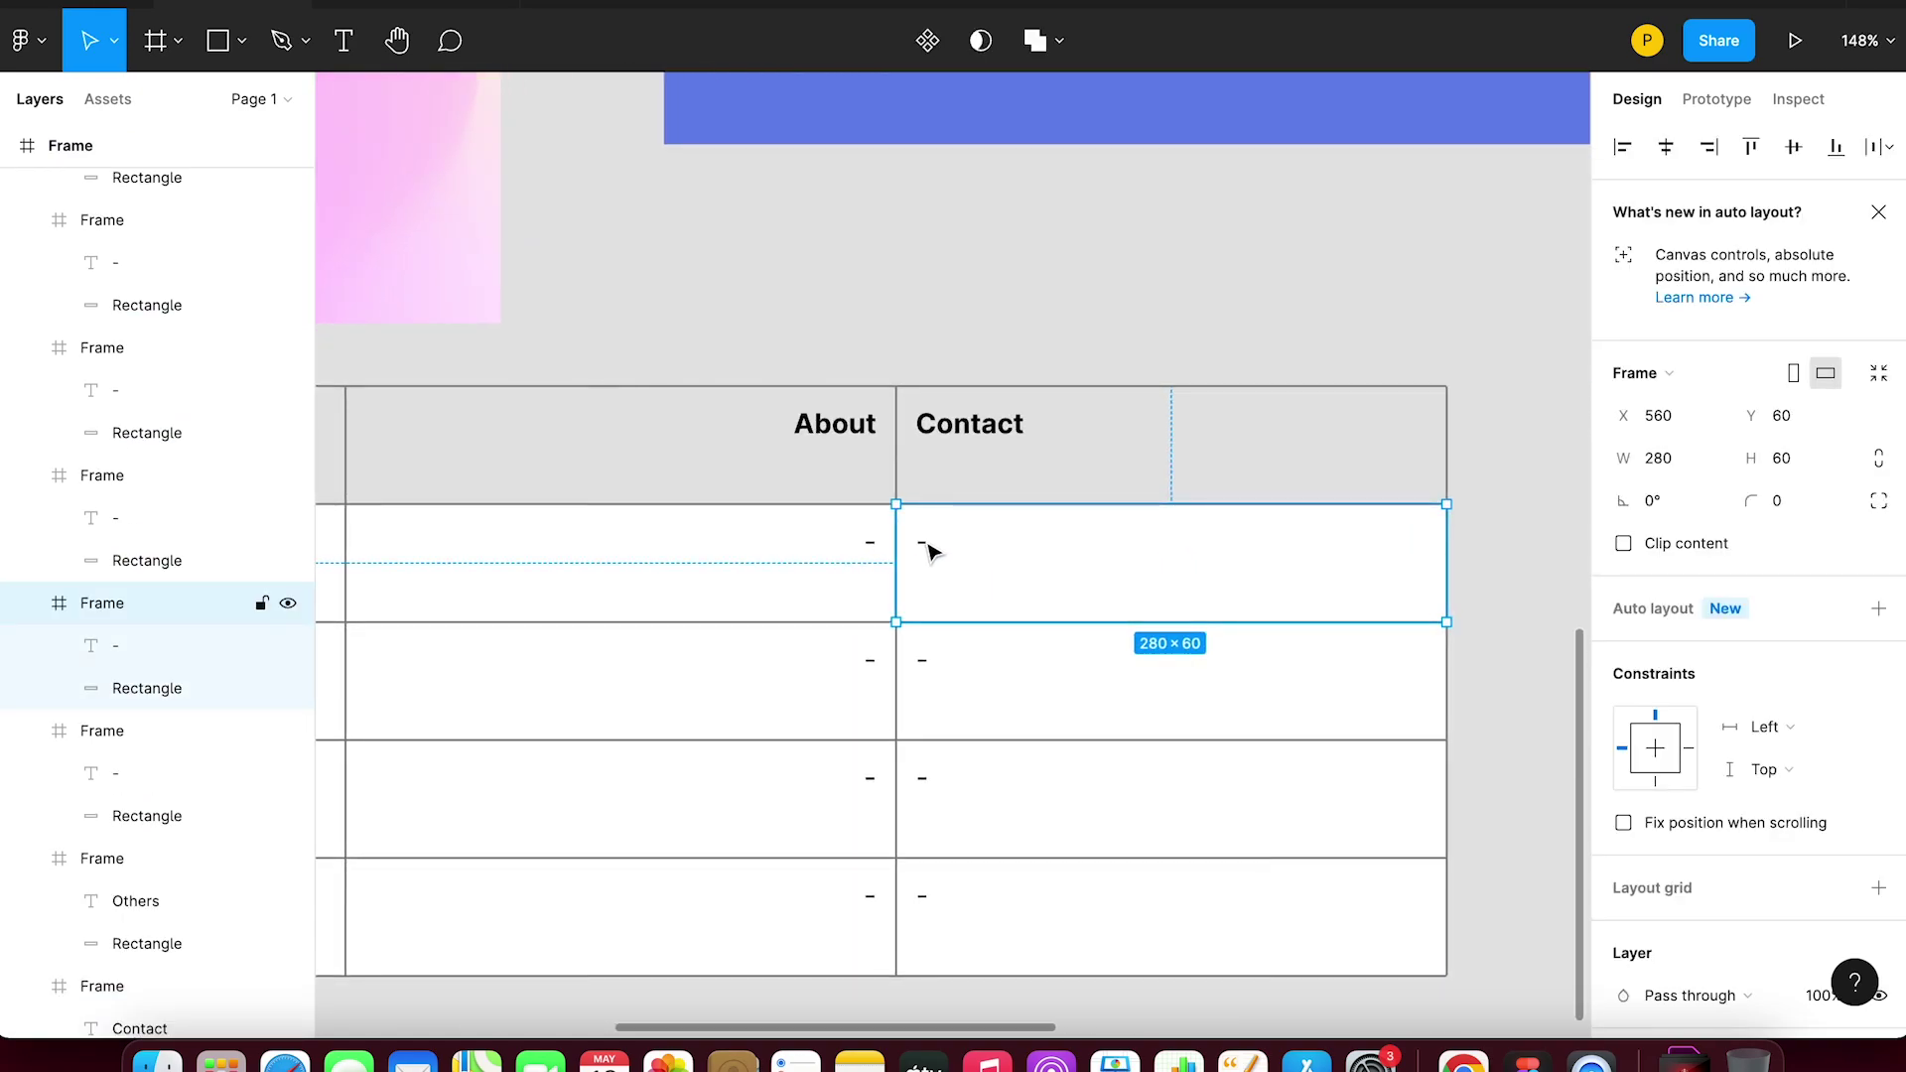
pyautogui.click(968, 304)
pyautogui.scroll(-3, 968, 304)
pyautogui.scroll(-2, 834, 323)
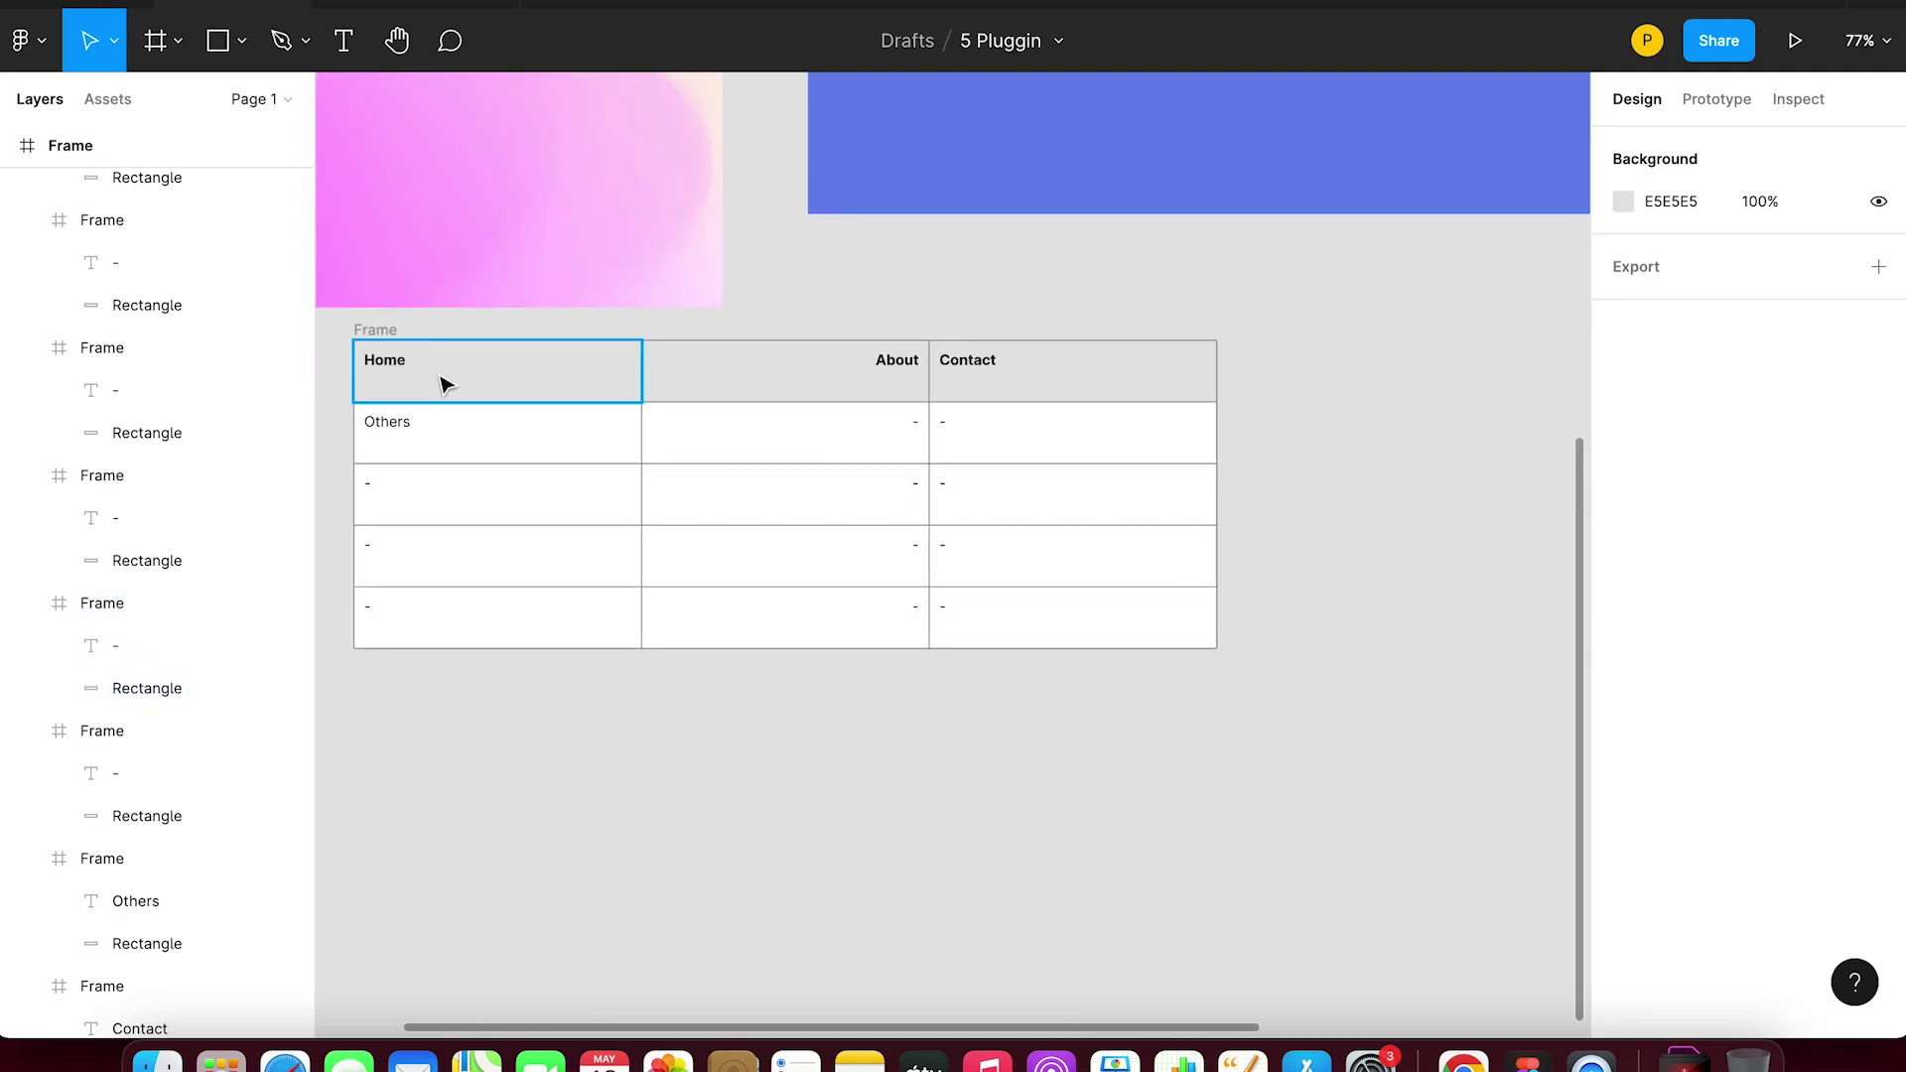
pyautogui.click(387, 359)
pyautogui.keyDown('shift'); pyautogui.click(723, 378); pyautogui.keyUp('shift')
pyautogui.keyDown('shift'); pyautogui.click(1068, 383); pyautogui.keyUp('shift')
# - Pan the canvas back to Frame 29 and its project data table at 69% zoom
pyautogui.scroll(3, 1043, 383)
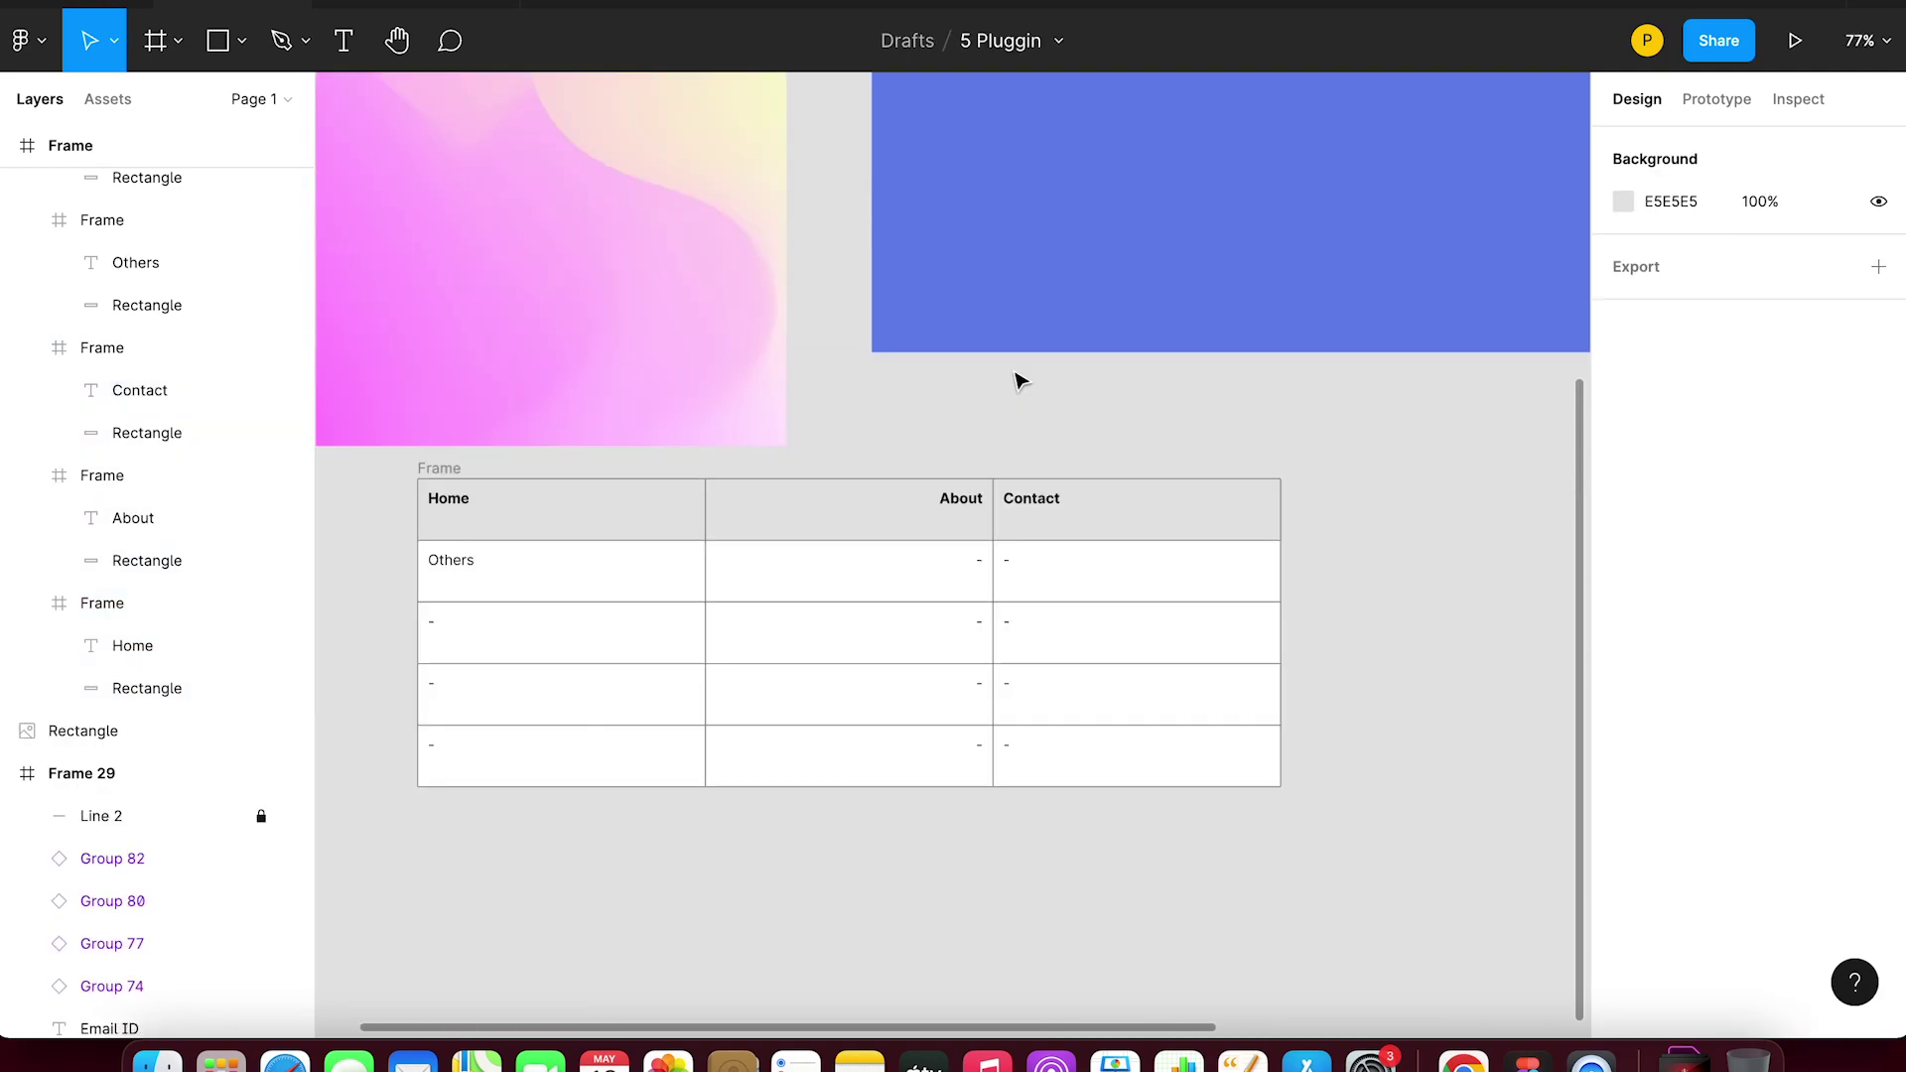
pyautogui.hscroll(-3, 1015, 379)
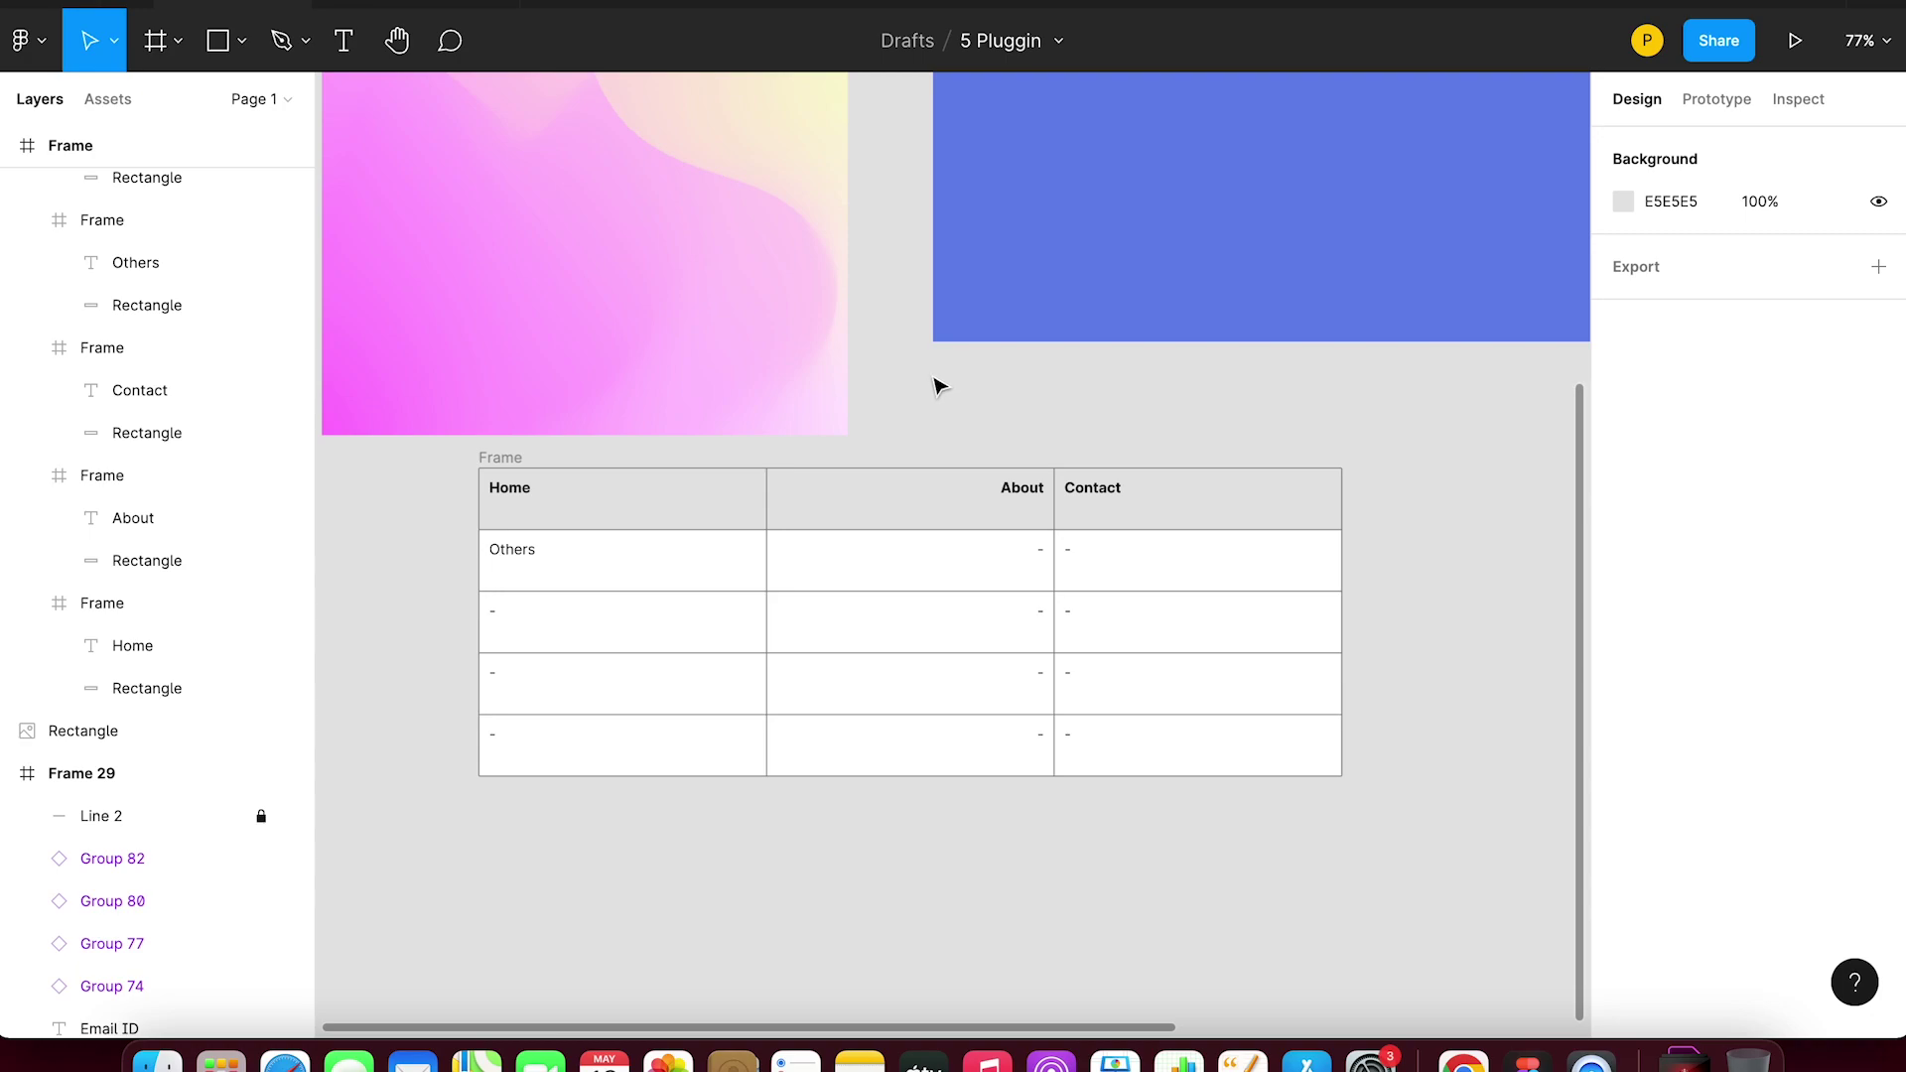
pyautogui.scroll(5, 939, 382)
pyautogui.scroll(-3, 938, 385)
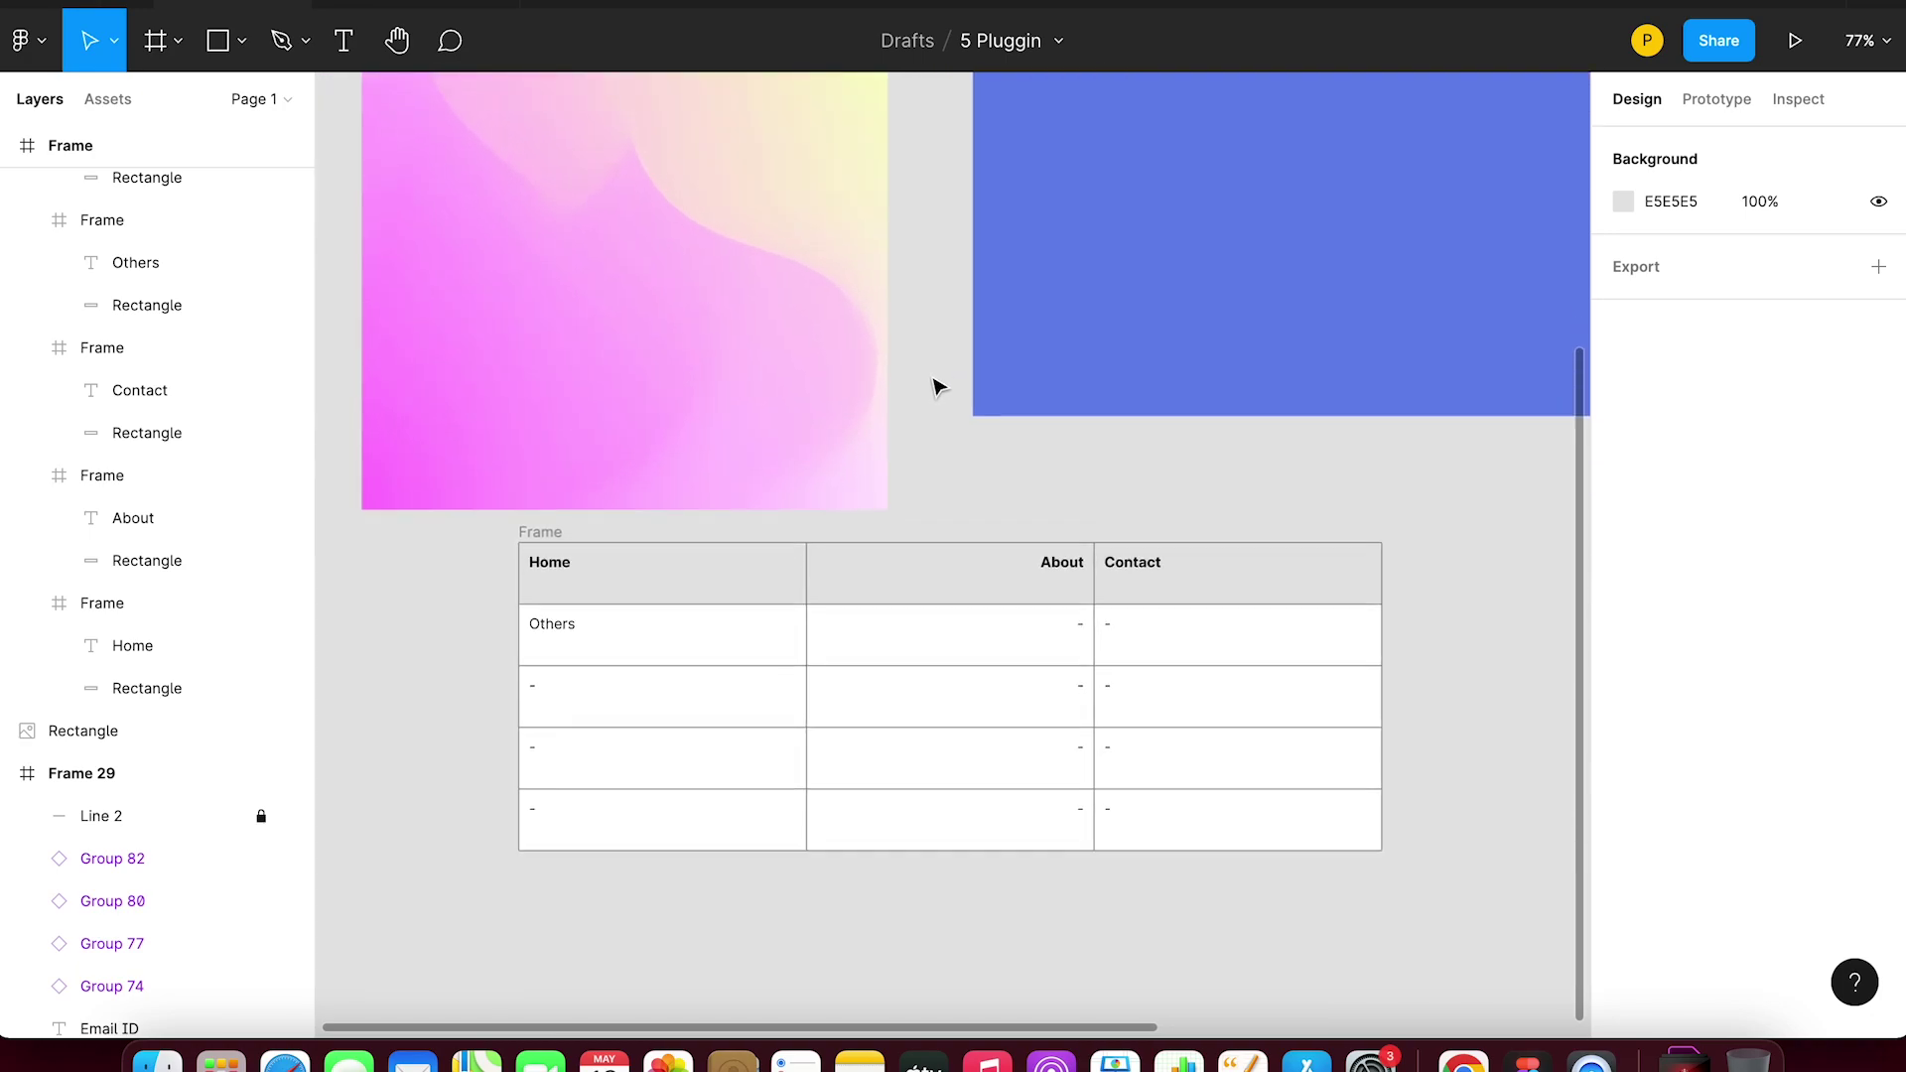
pyautogui.scroll(2, 936, 387)
pyautogui.scroll(-2, 936, 387)
pyautogui.hscroll(5, 943, 297)
pyautogui.scroll(4, 943, 298)
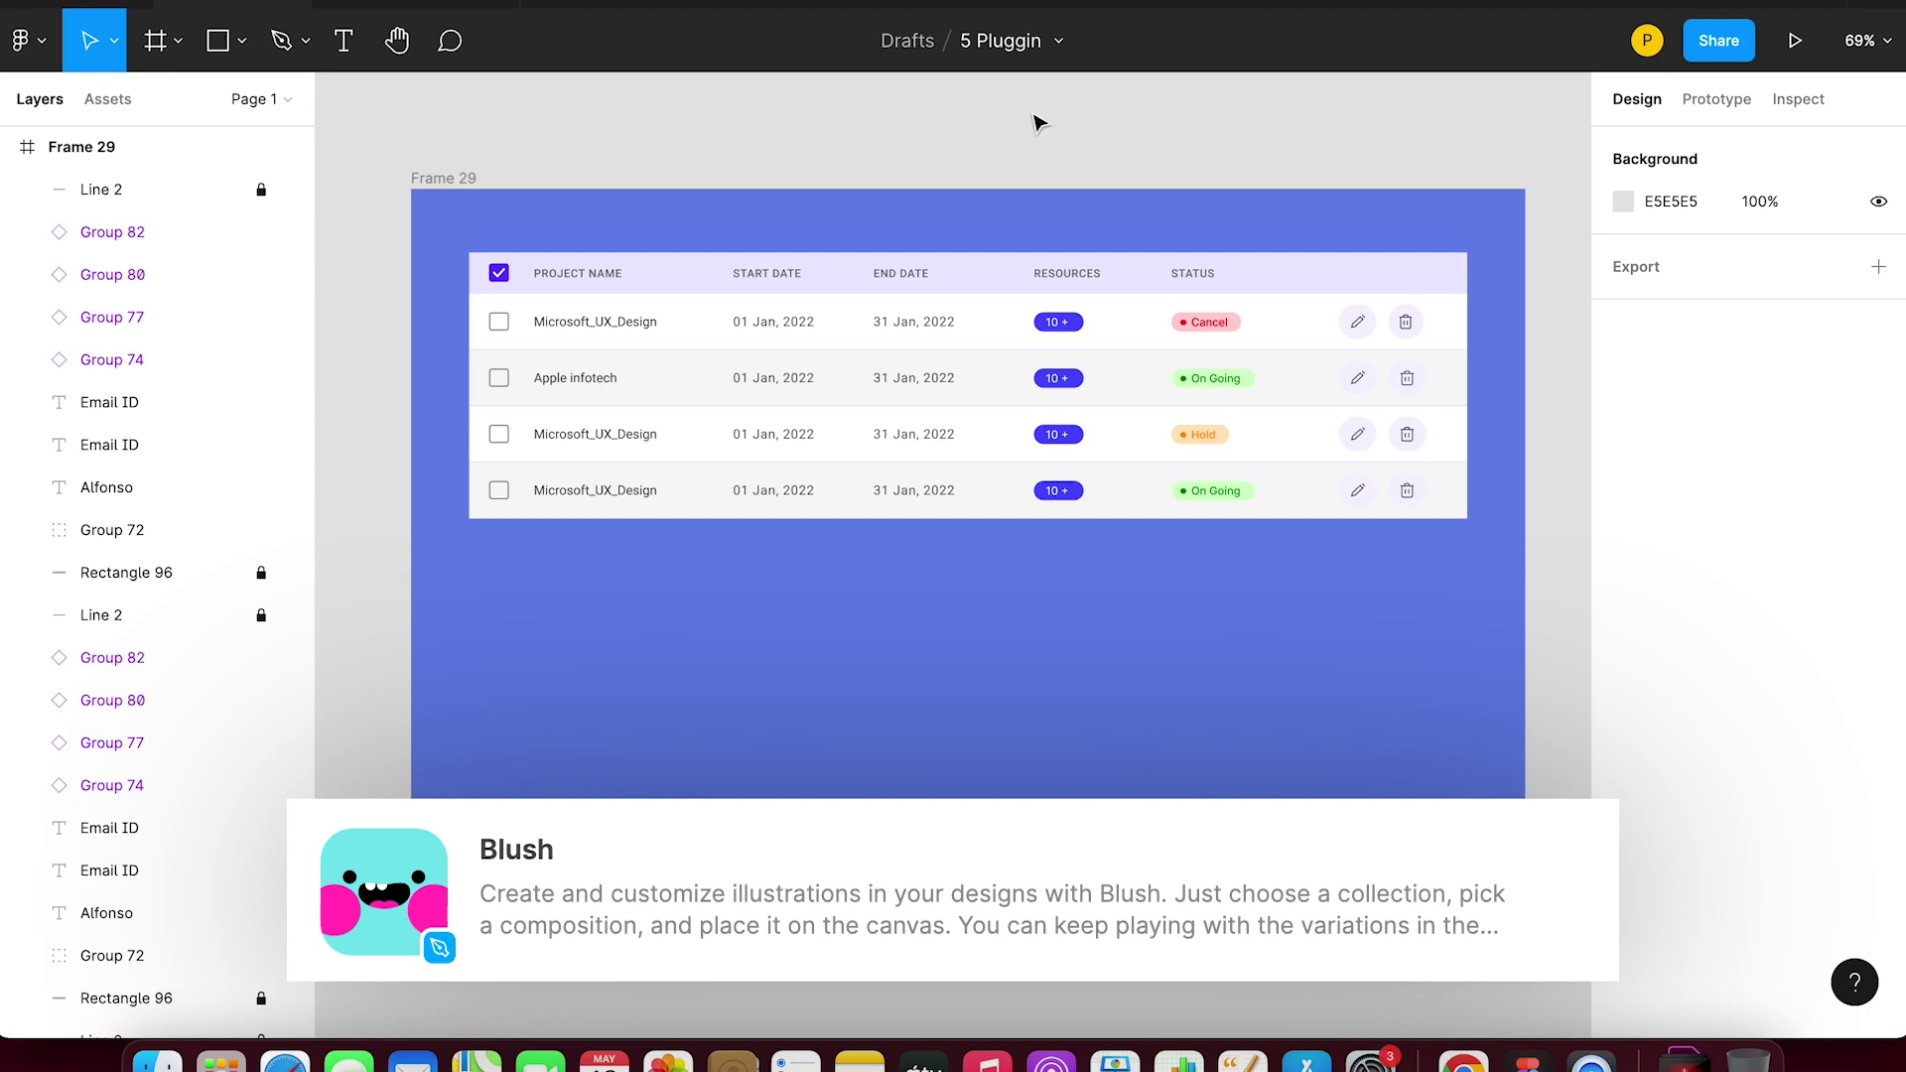
# - Launch the Blush illustration plugin from the canvas Plugins menu
pyautogui.rightClick(1035, 115)
pyautogui.moveTo(1084, 335)
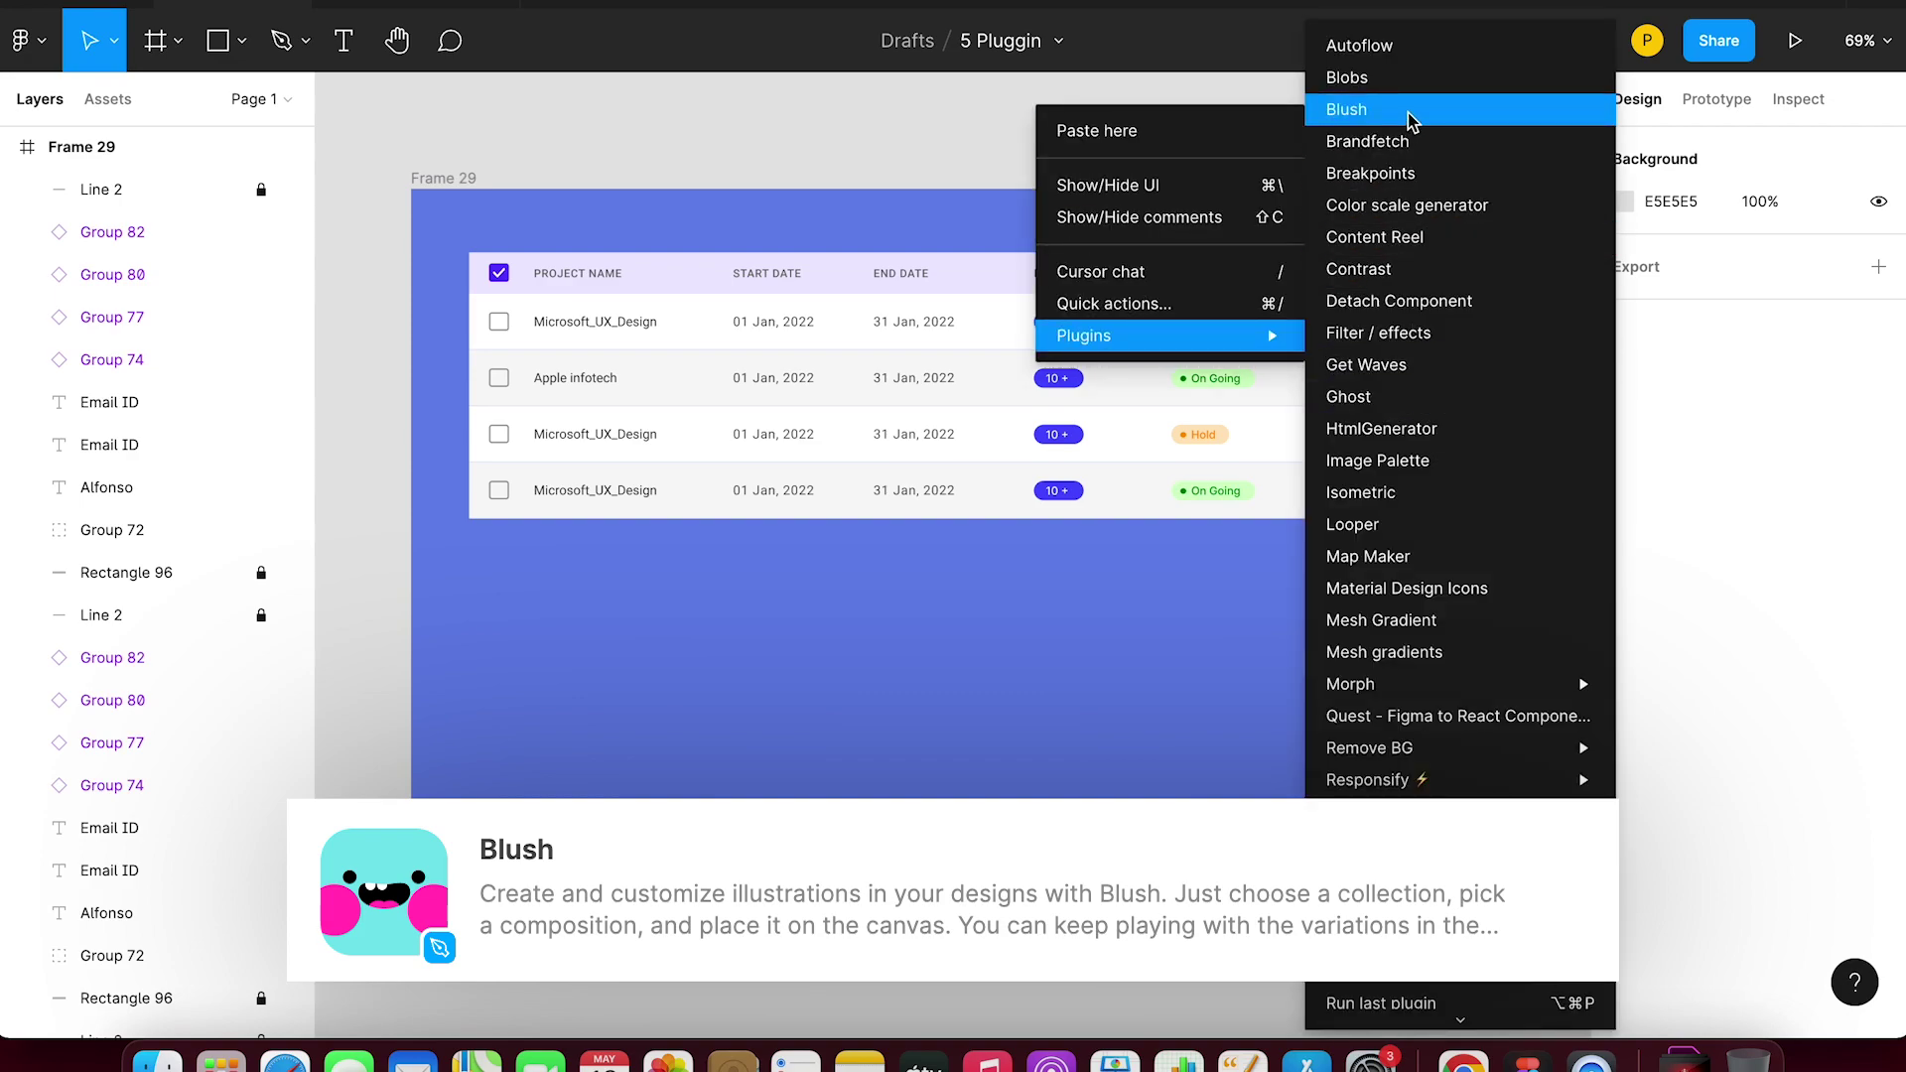
pyautogui.click(1410, 114)
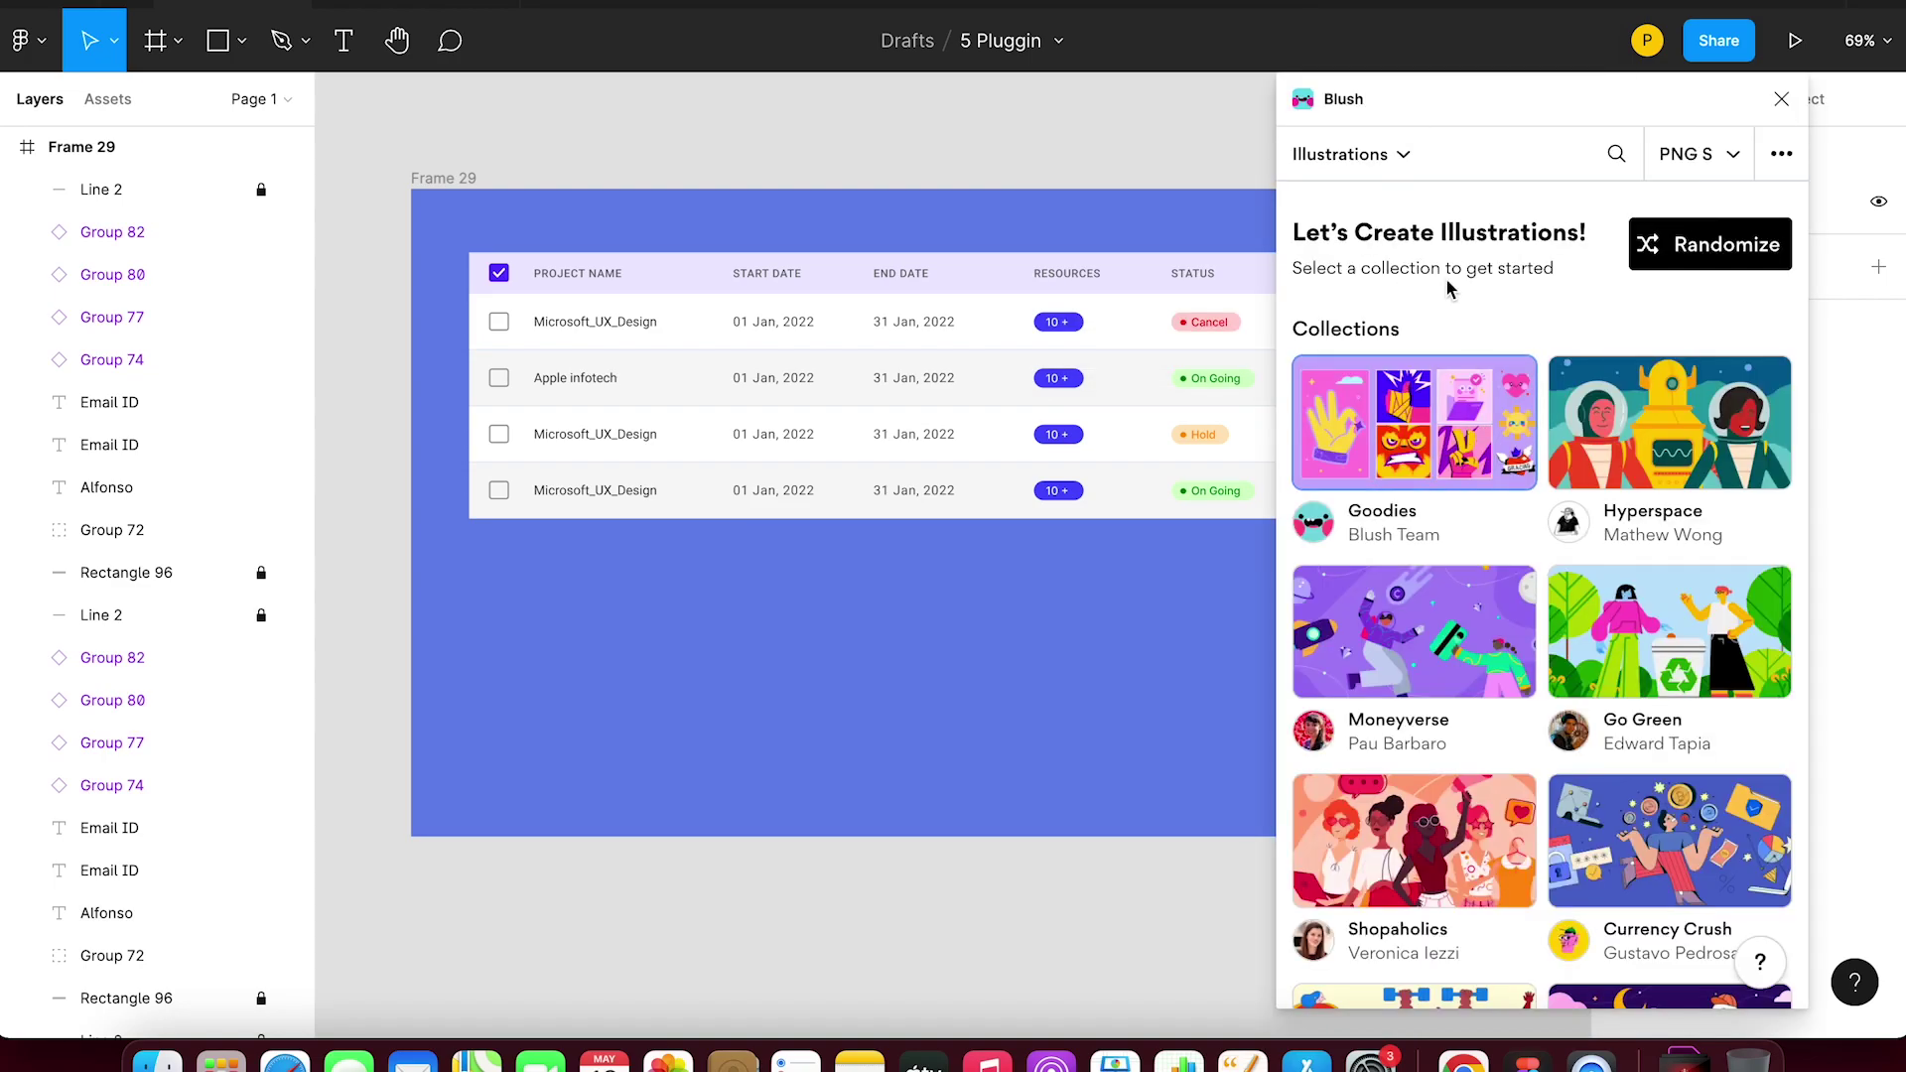
pyautogui.scroll(-2, 1469, 497)
pyautogui.scroll(-5, 1484, 595)
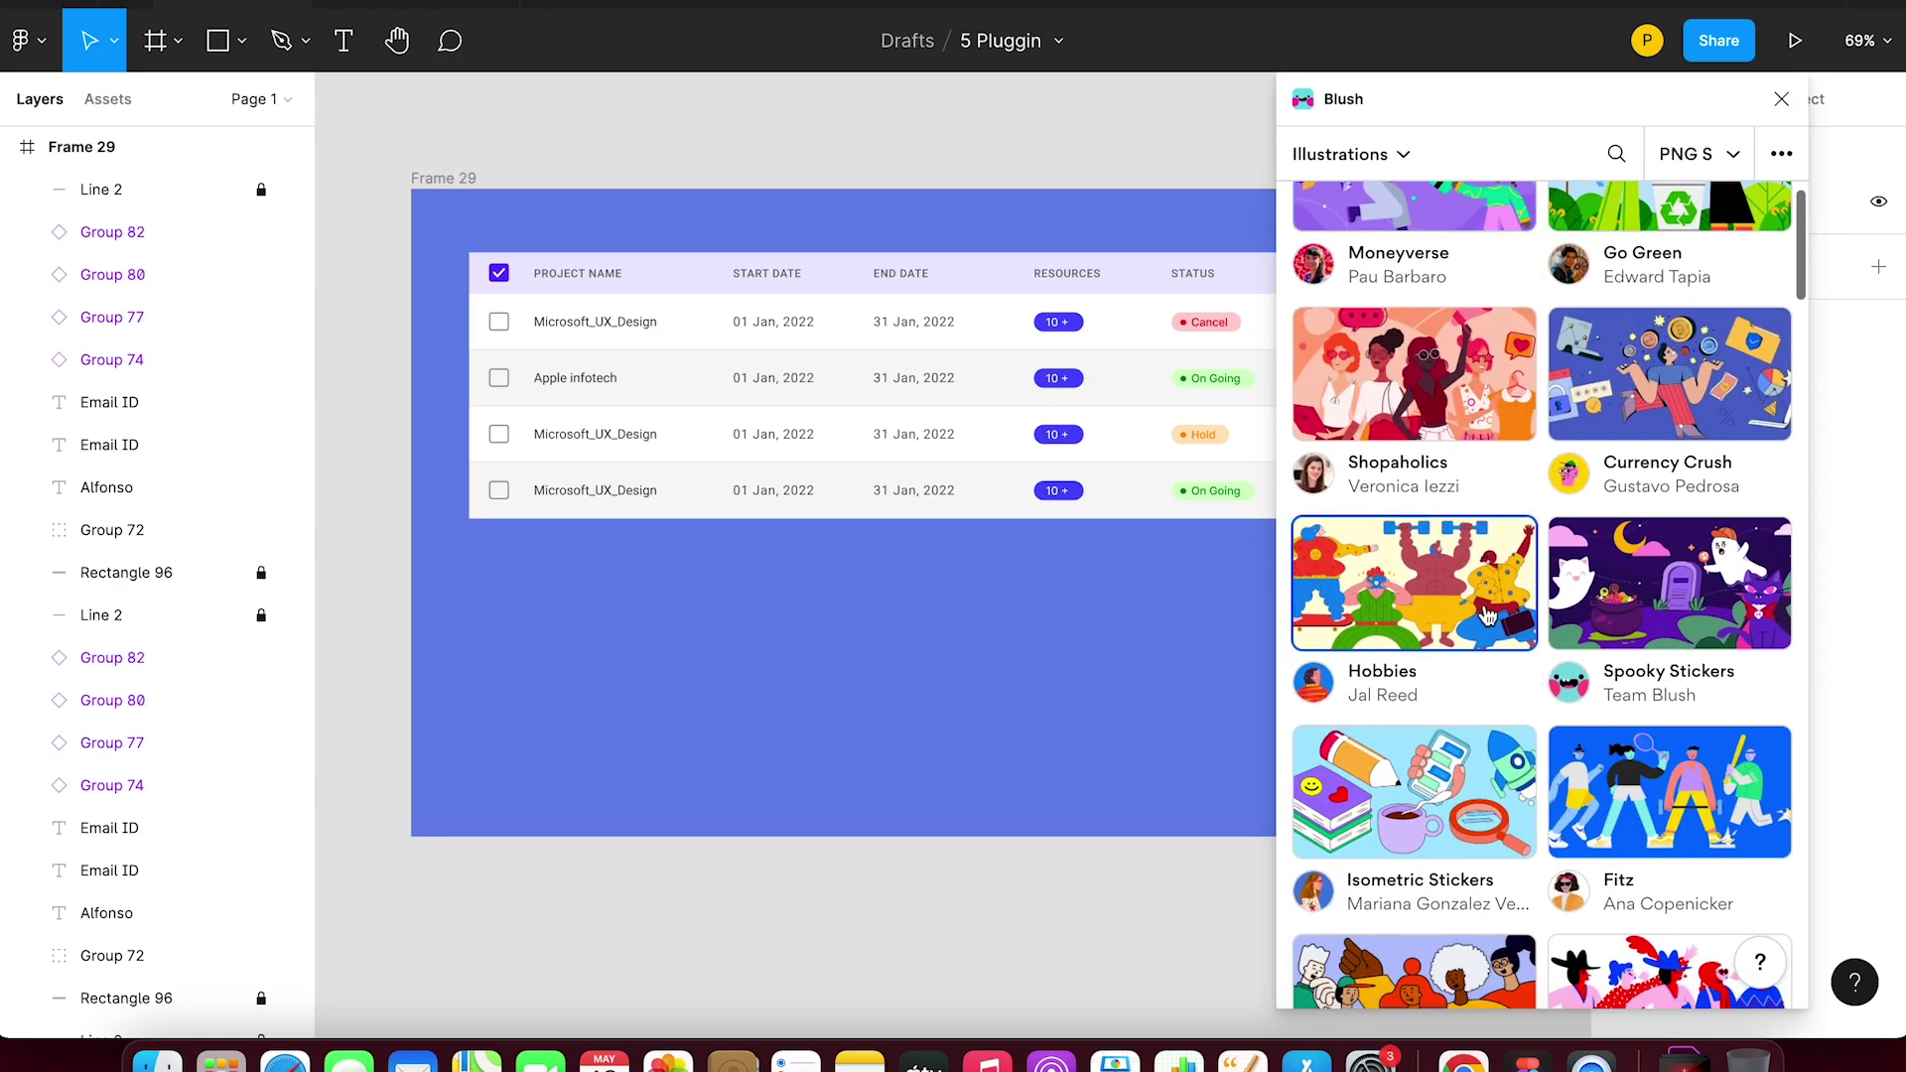
pyautogui.scroll(6, 1589, 447)
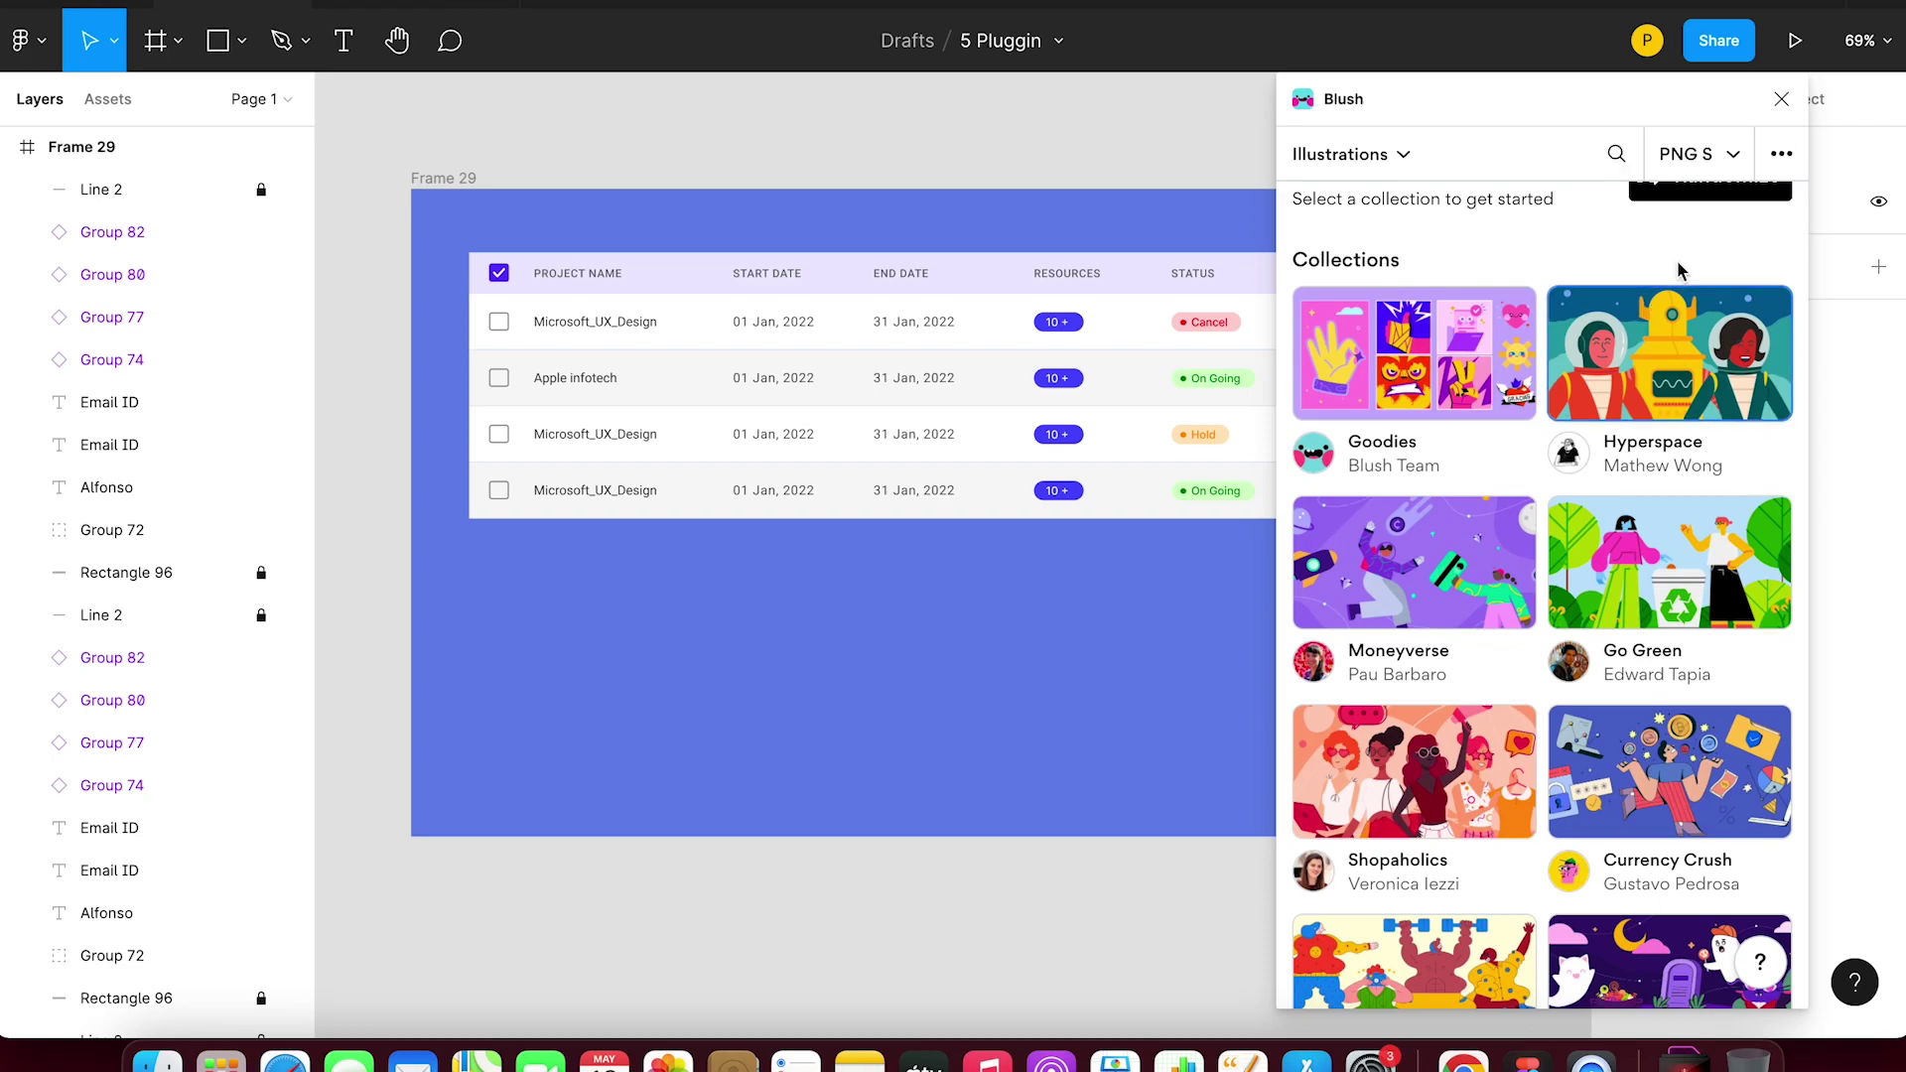
# - Set Blush output to PNG M and open the Fitz sports collection
pyautogui.click(1730, 159)
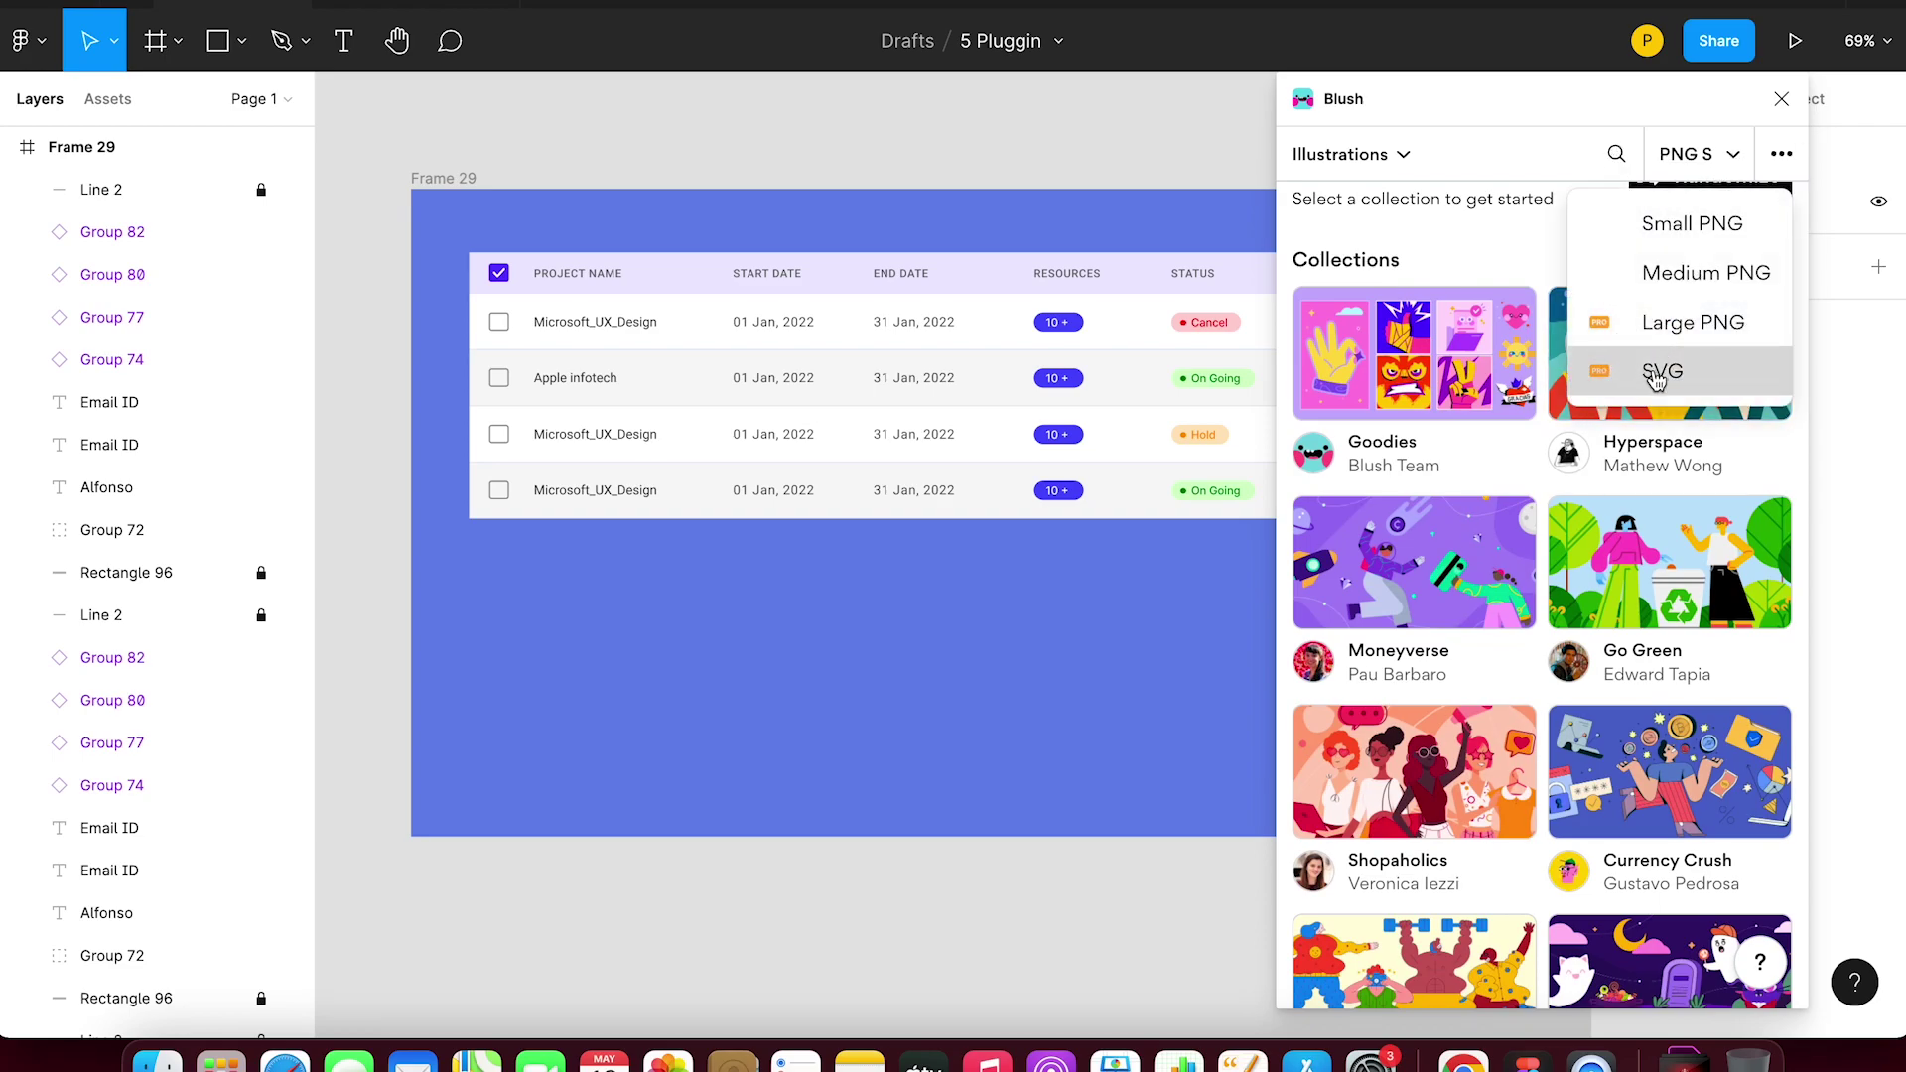
pyautogui.click(1703, 281)
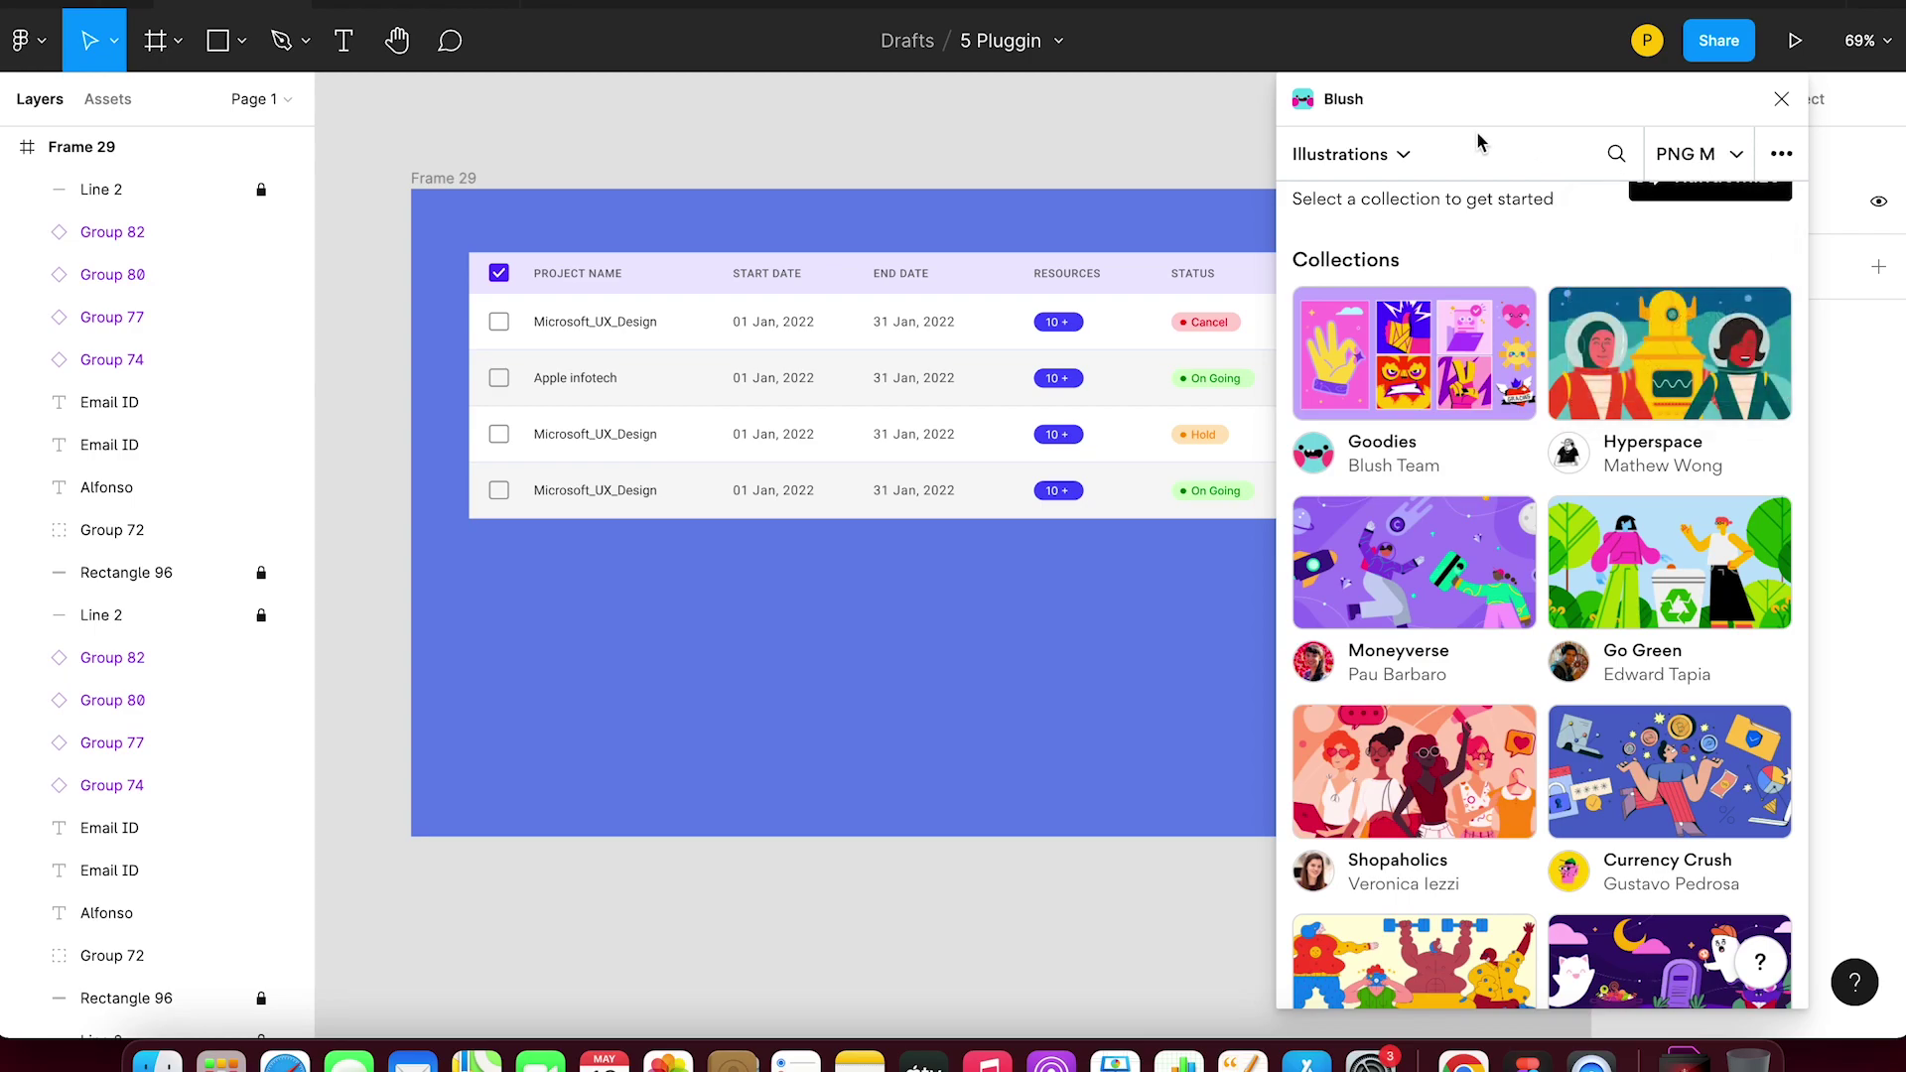
pyautogui.scroll(-2, 1468, 427)
pyautogui.scroll(-2, 1479, 496)
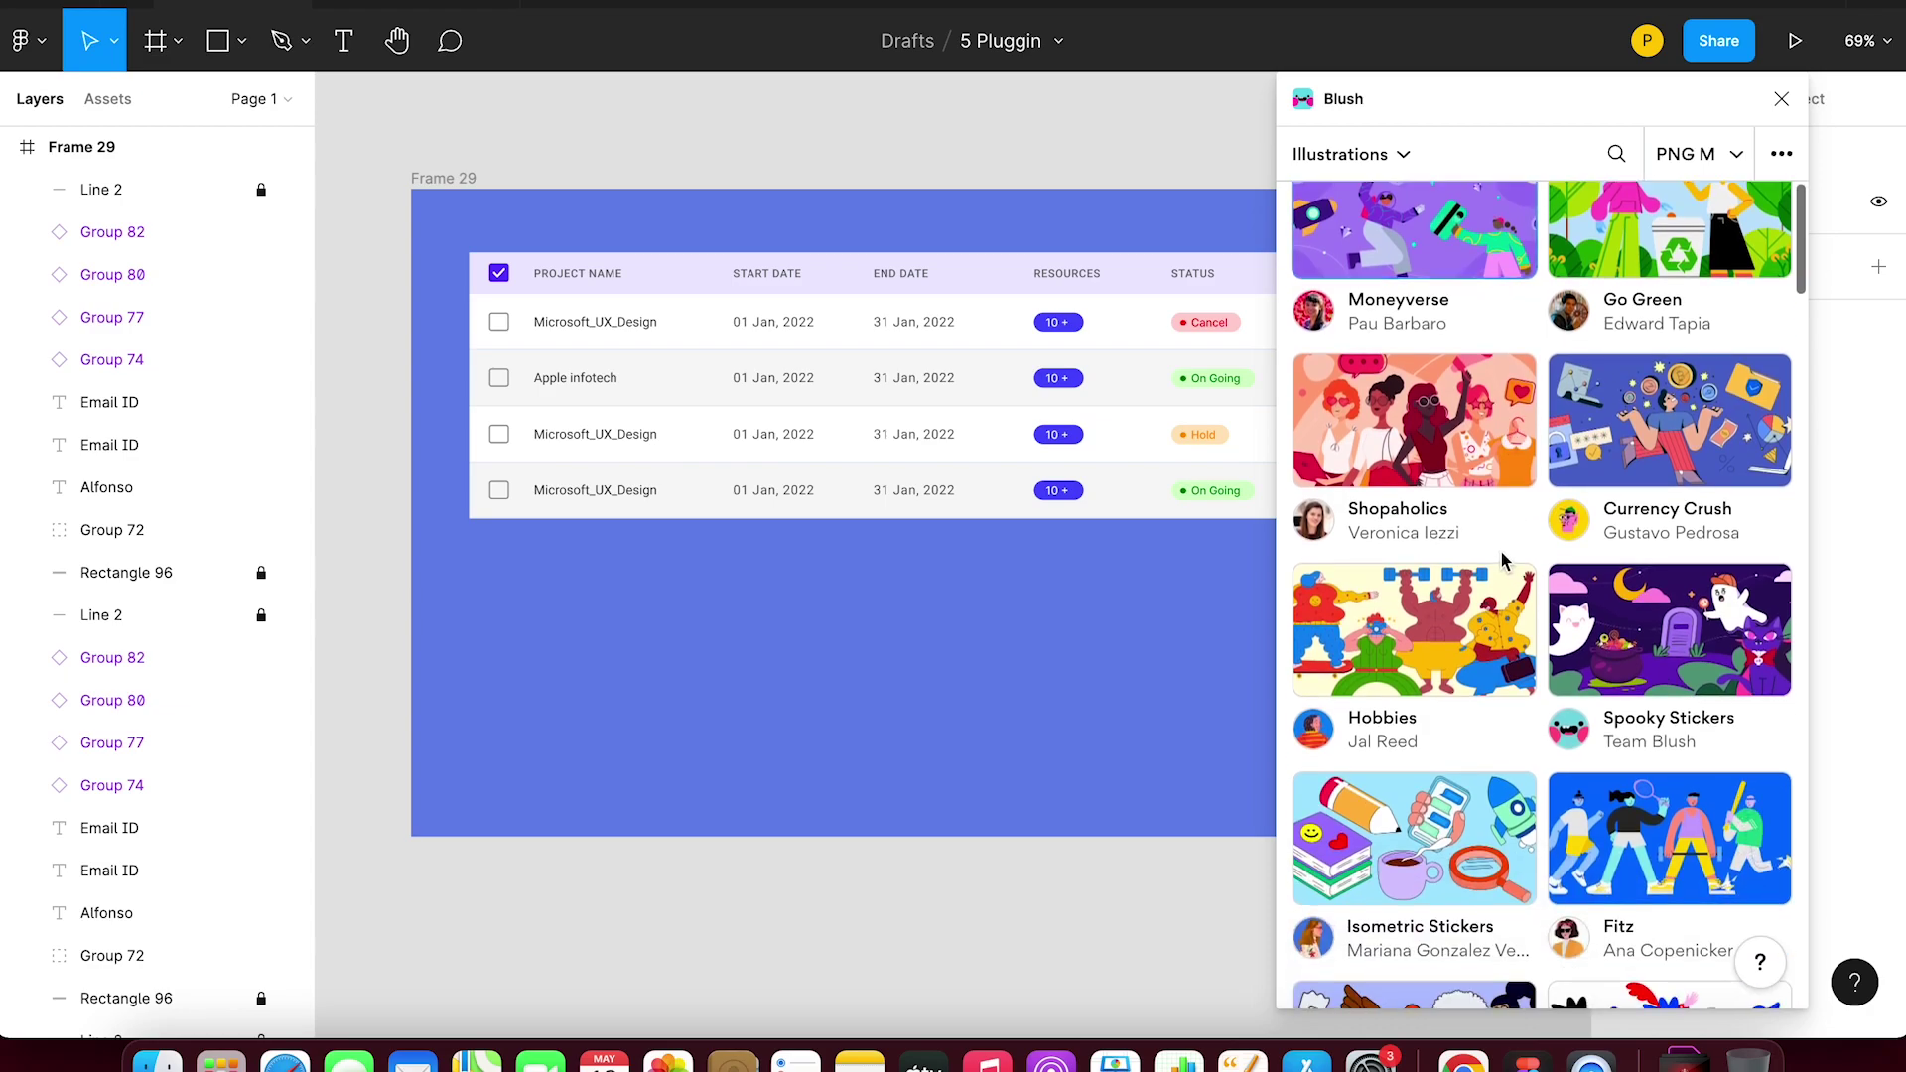
pyautogui.scroll(-4, 1494, 556)
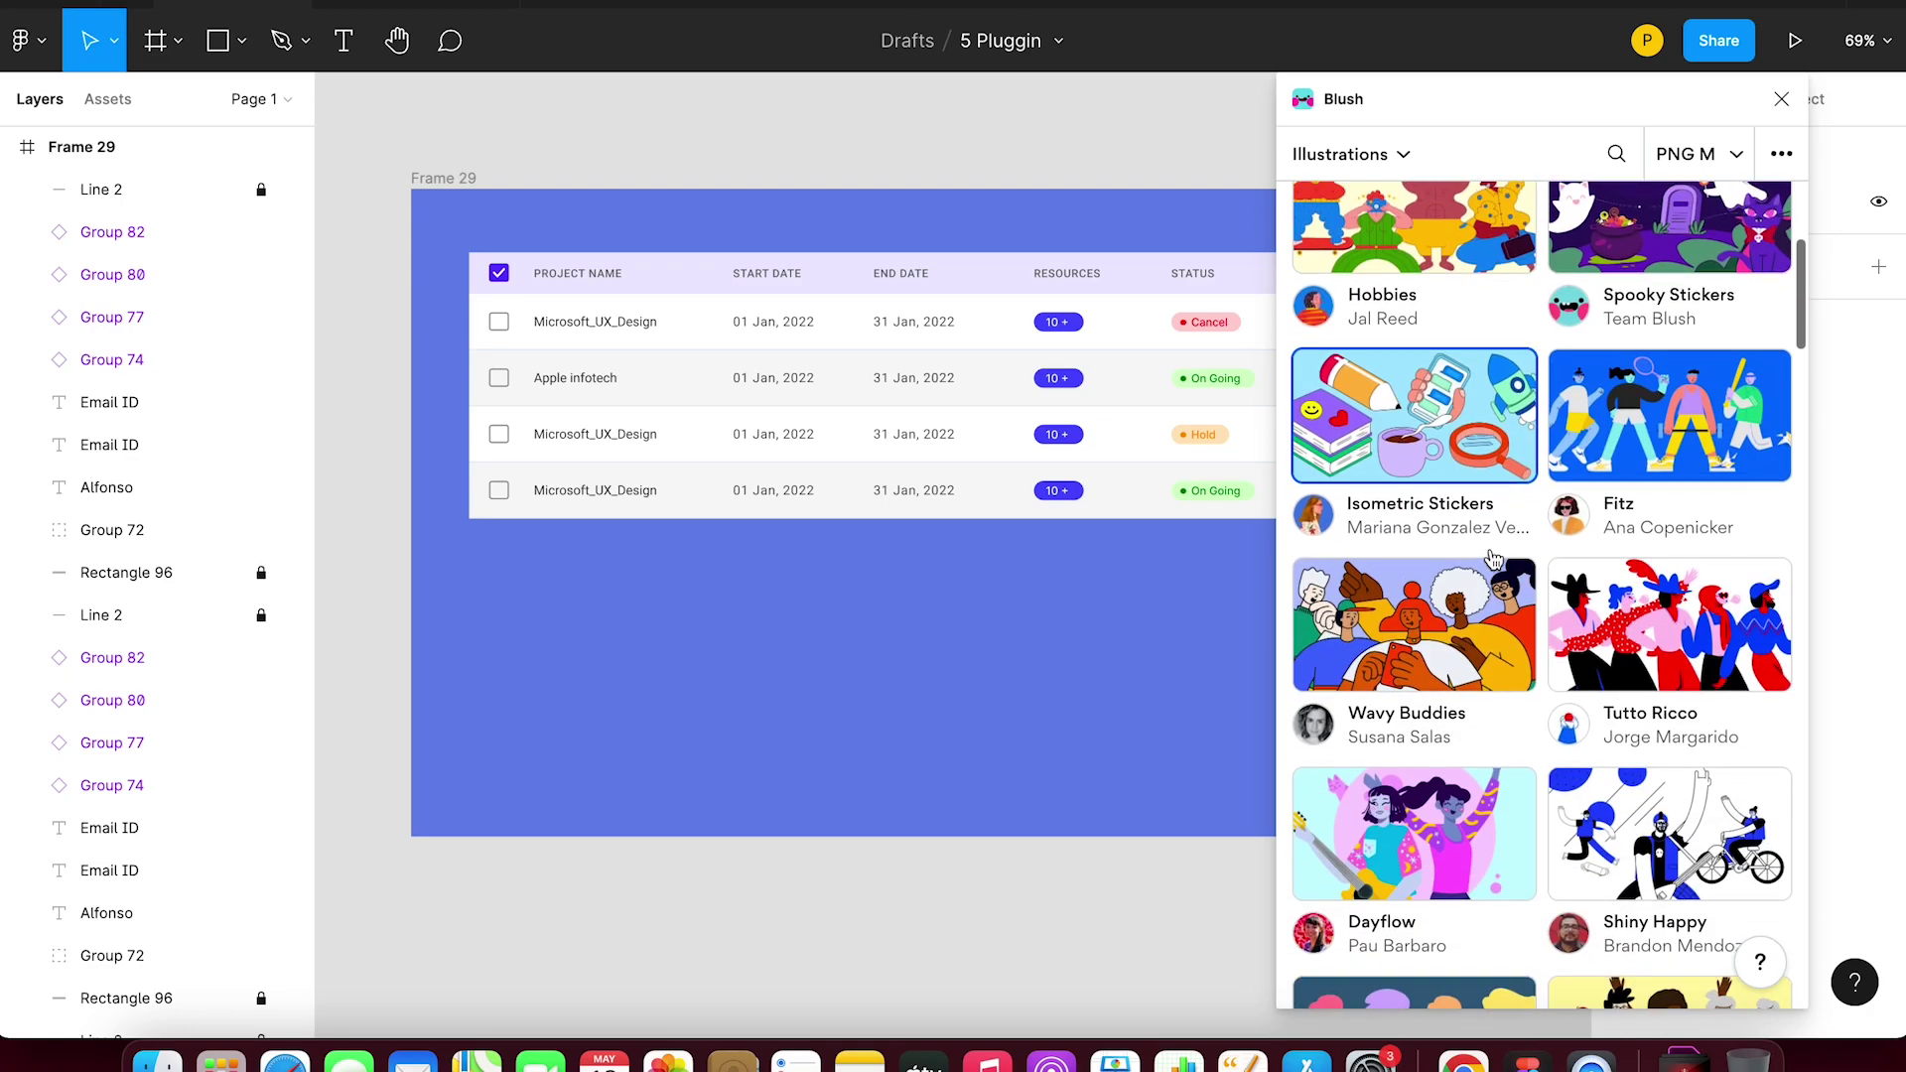
pyautogui.click(1678, 425)
pyautogui.scroll(-3, 1499, 496)
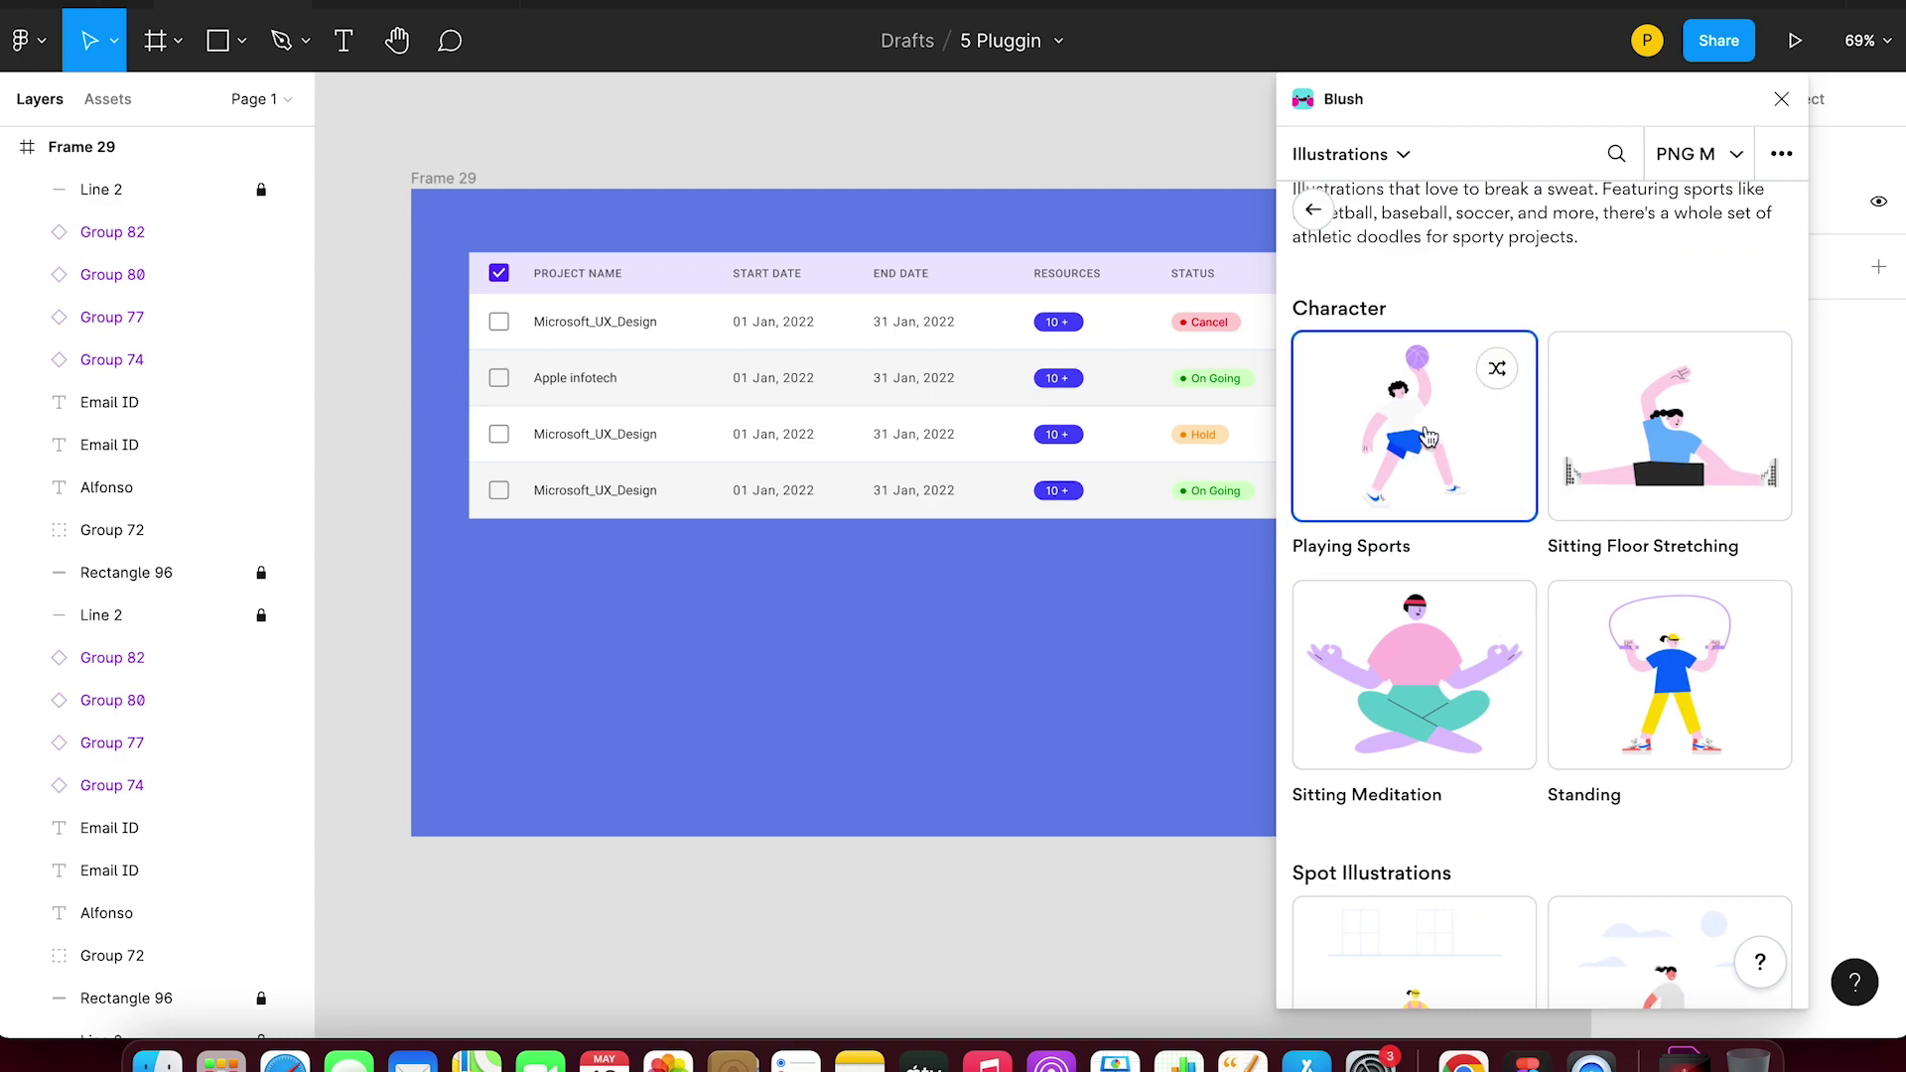
# - Place the Fitz Playing Sports illustration in Frame 29 with a standing body and cyan skin
pyautogui.moveTo(1060, 764); pyautogui.dragTo(994, 751)
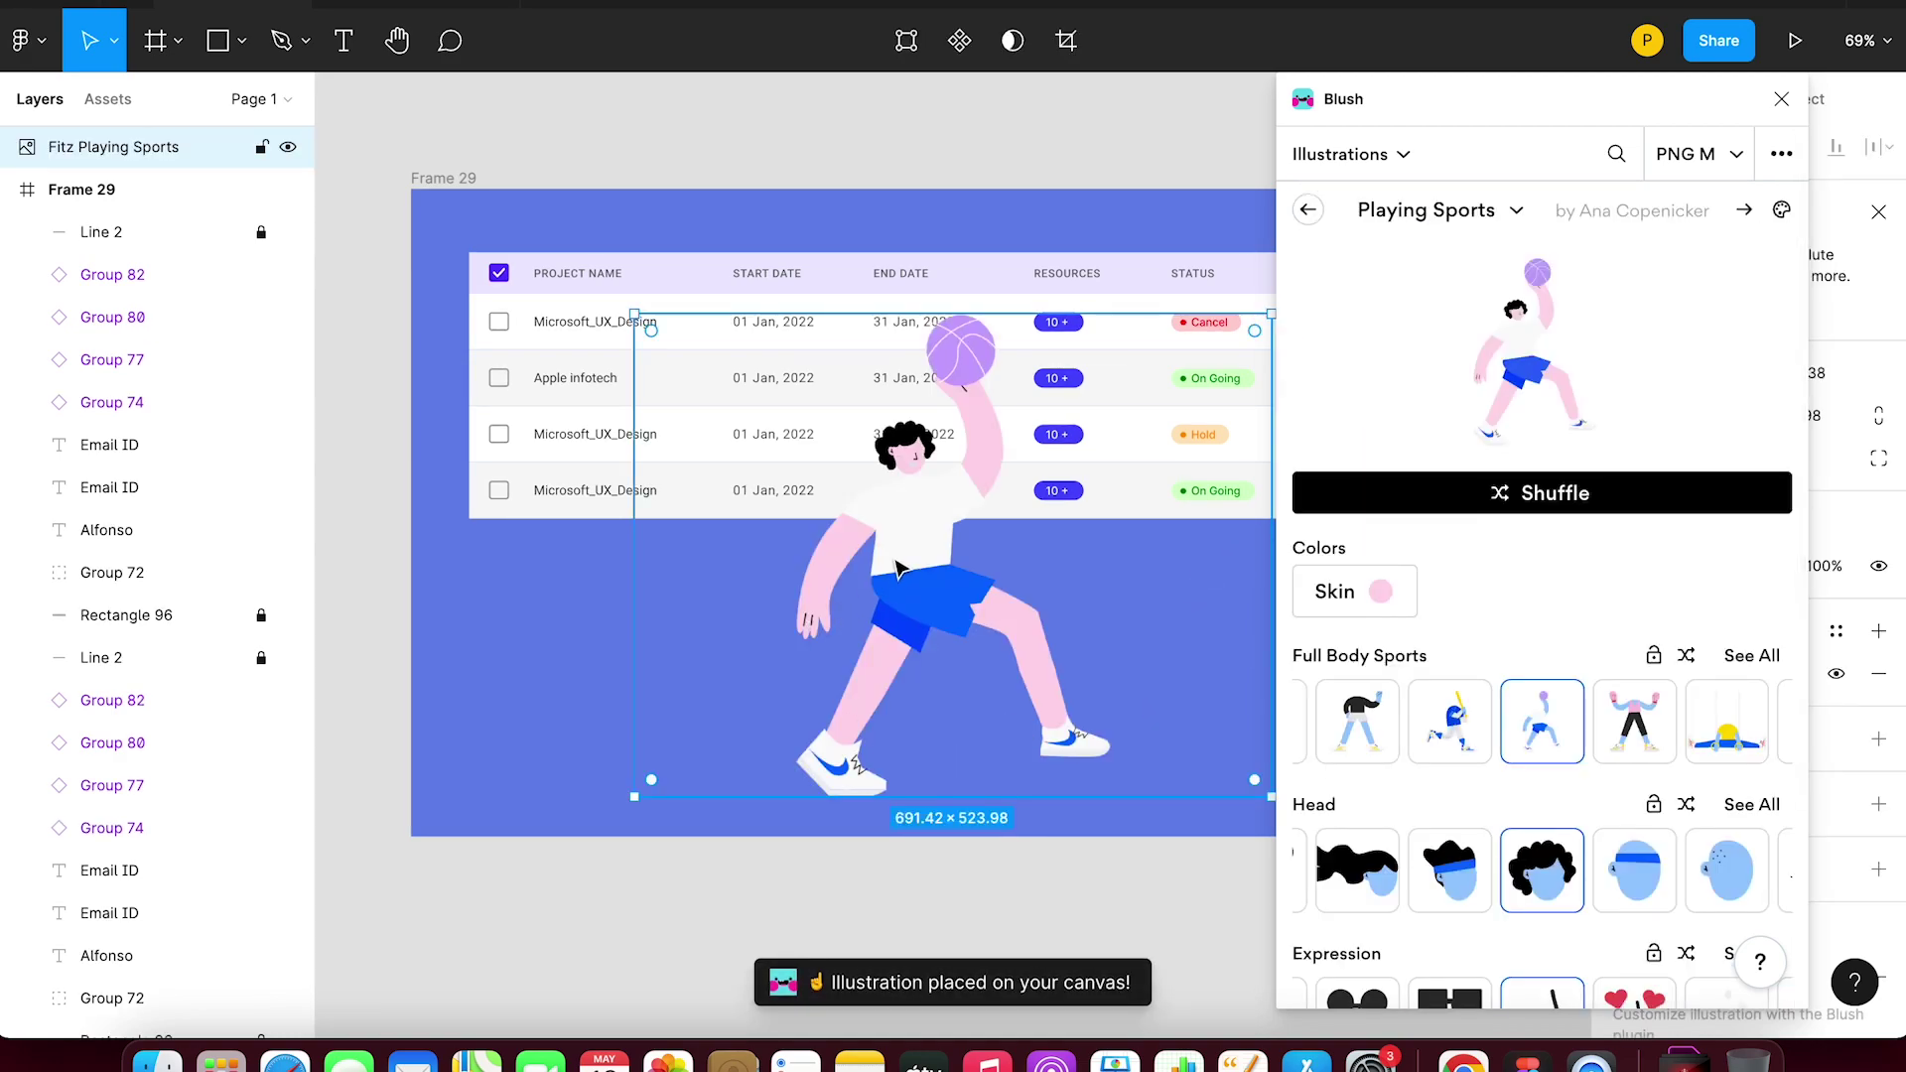
pyautogui.hscroll(3, 897, 571)
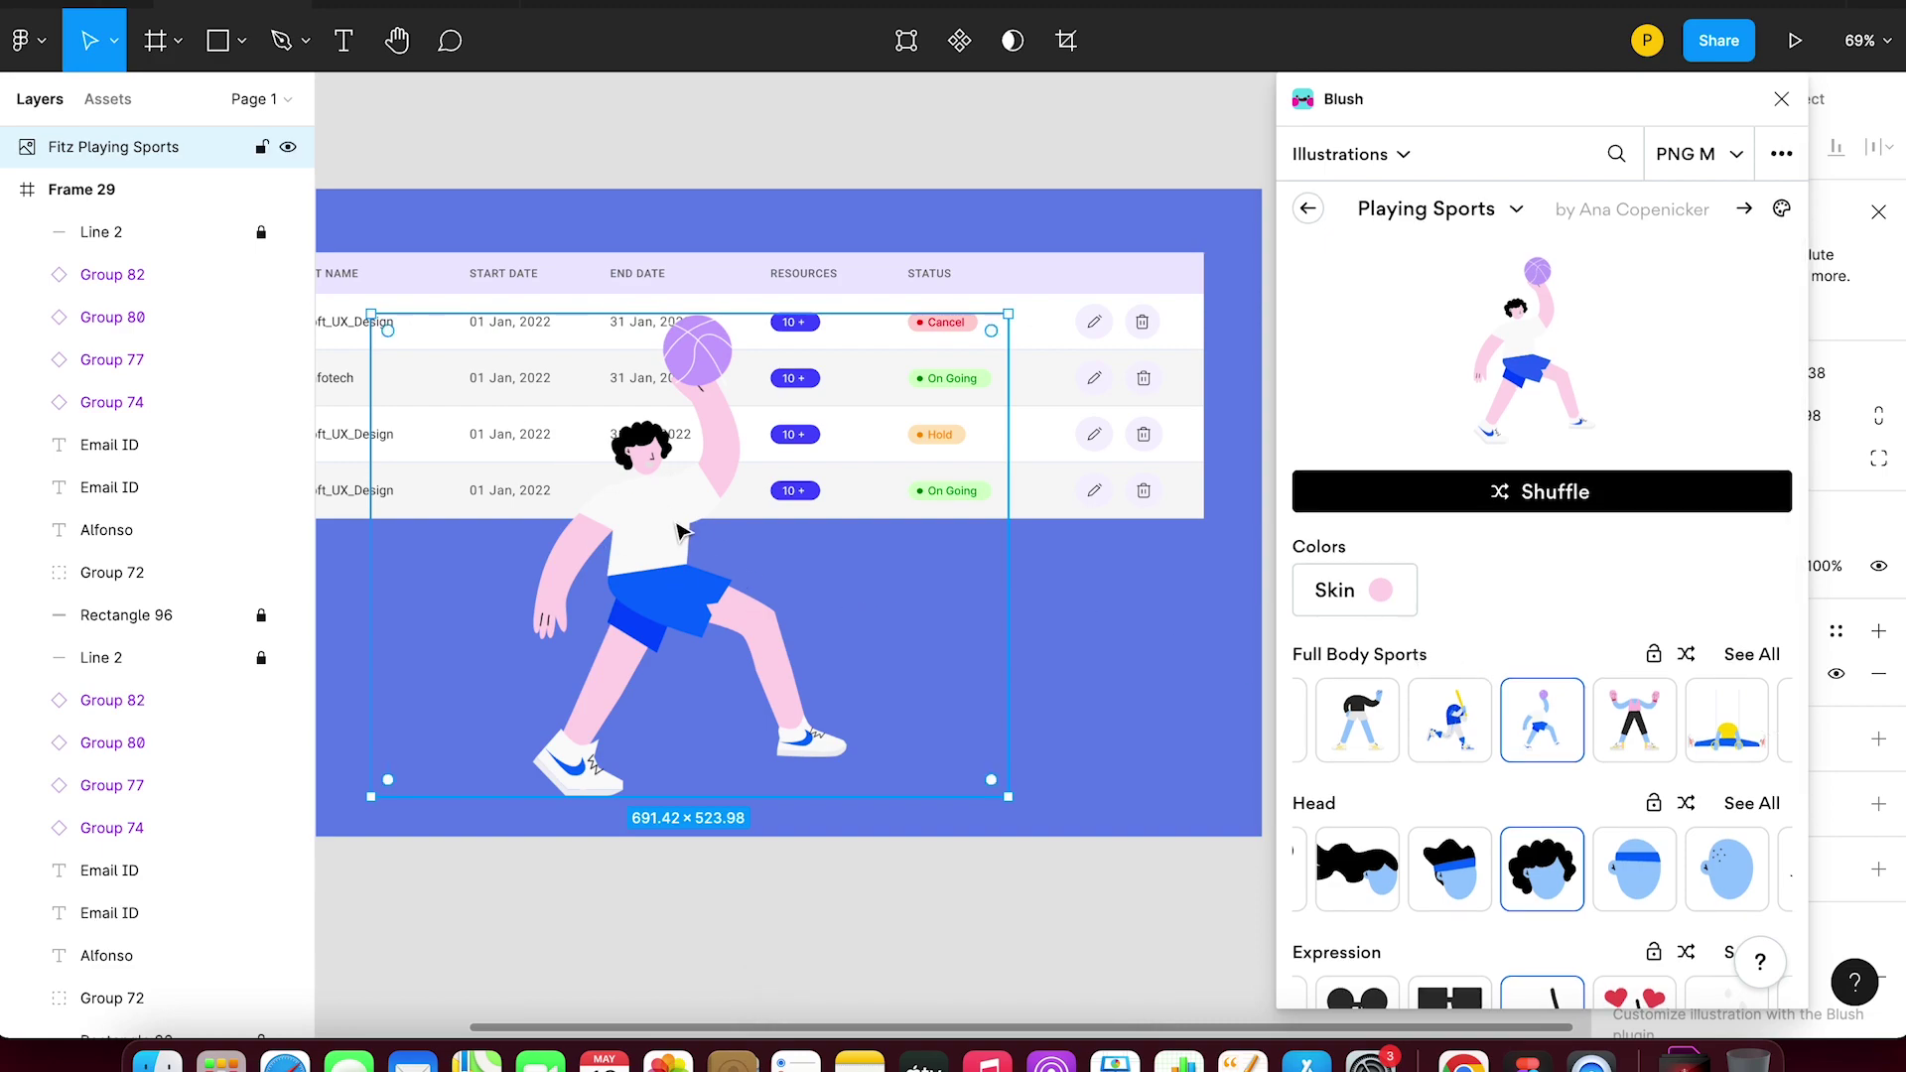
pyautogui.click(1370, 713)
pyautogui.click(1378, 596)
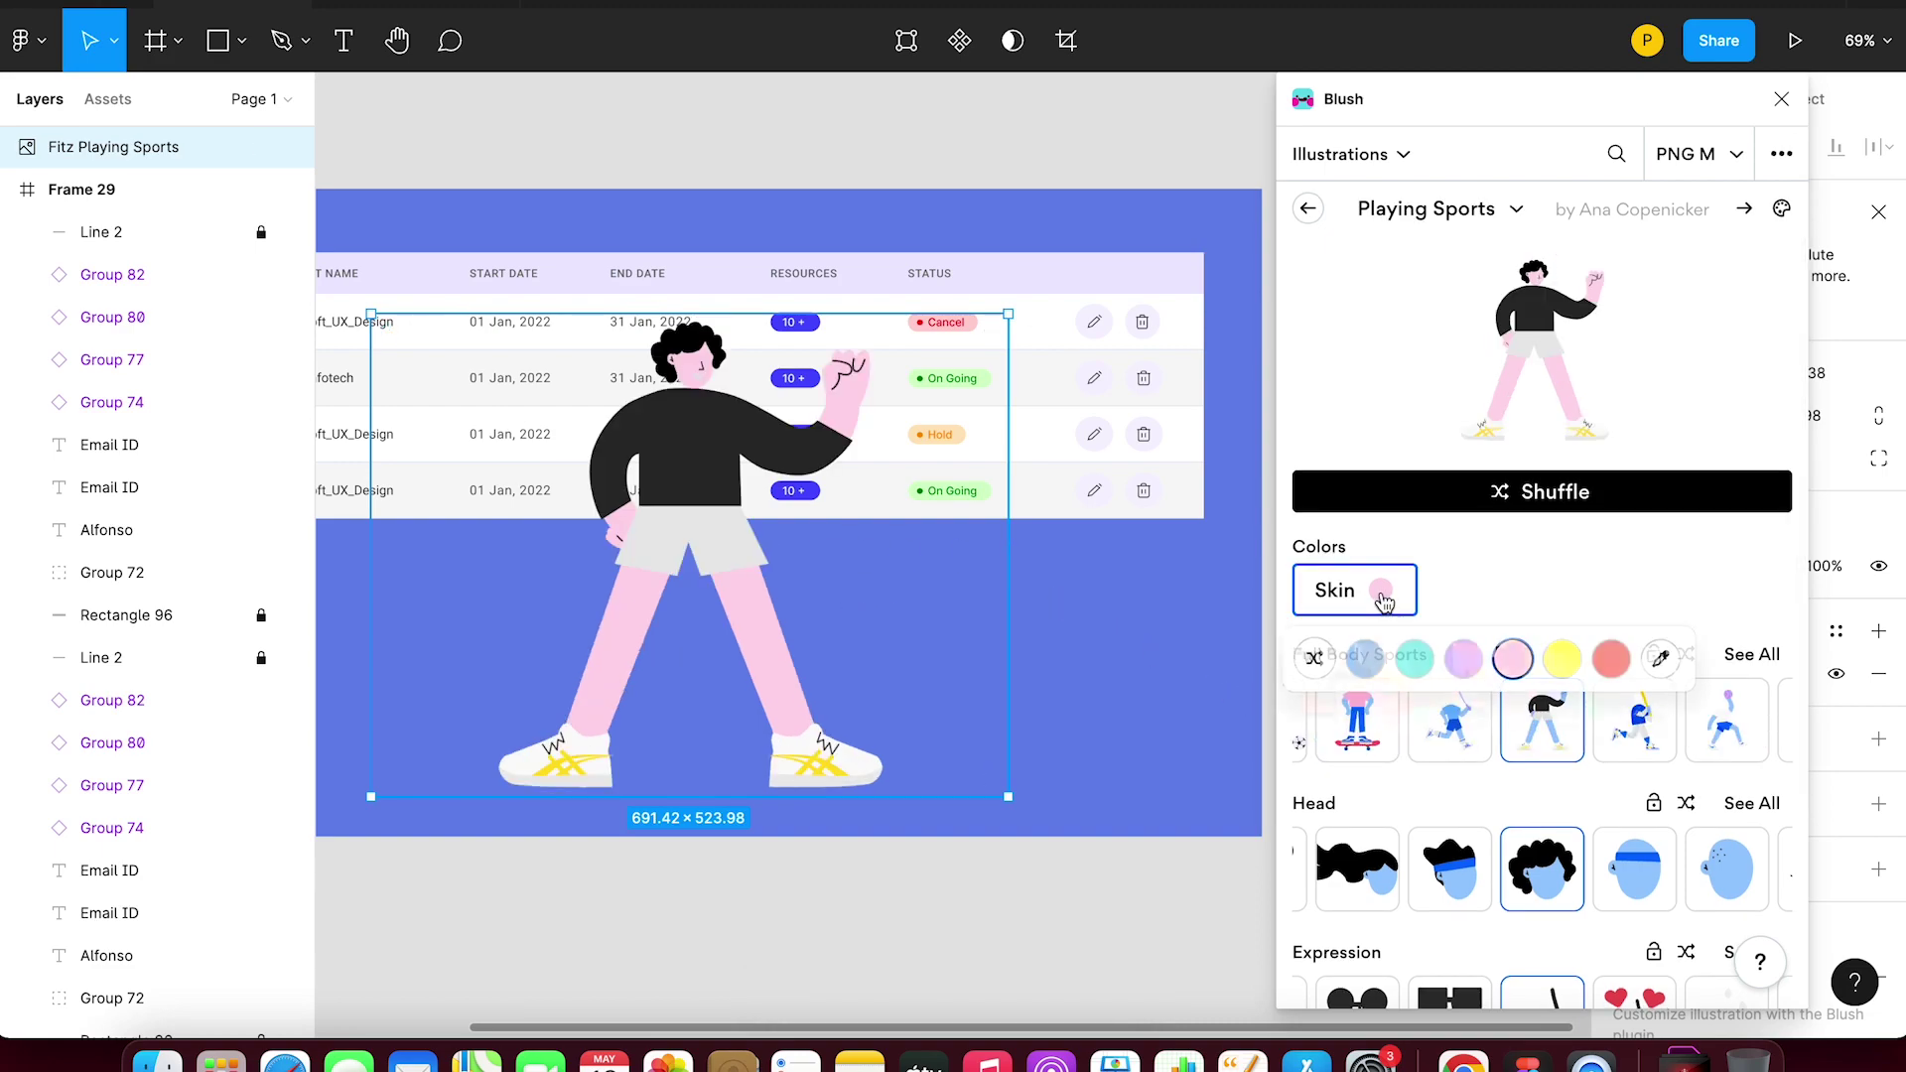
pyautogui.click(1412, 667)
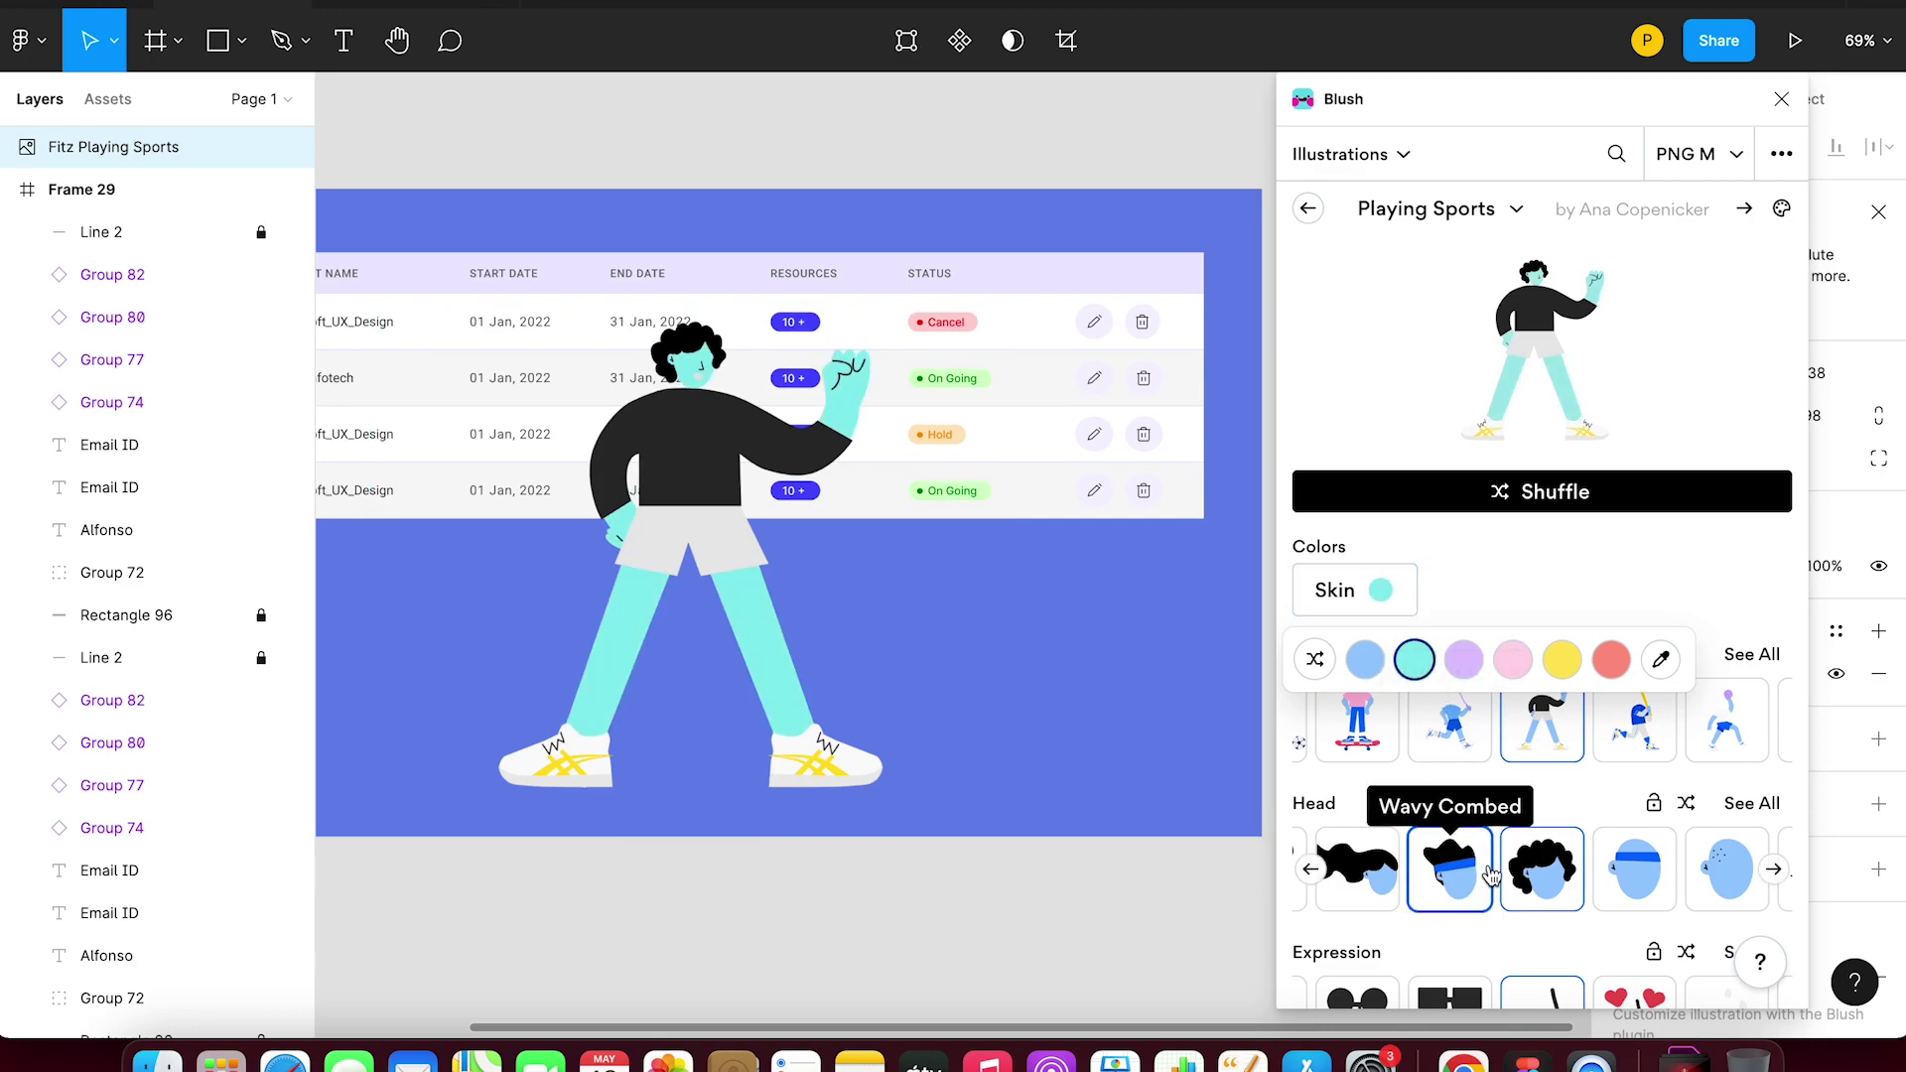
# - Give the figure curly hair and sunglasses, and scale it to 397×301
pyautogui.click(1458, 874)
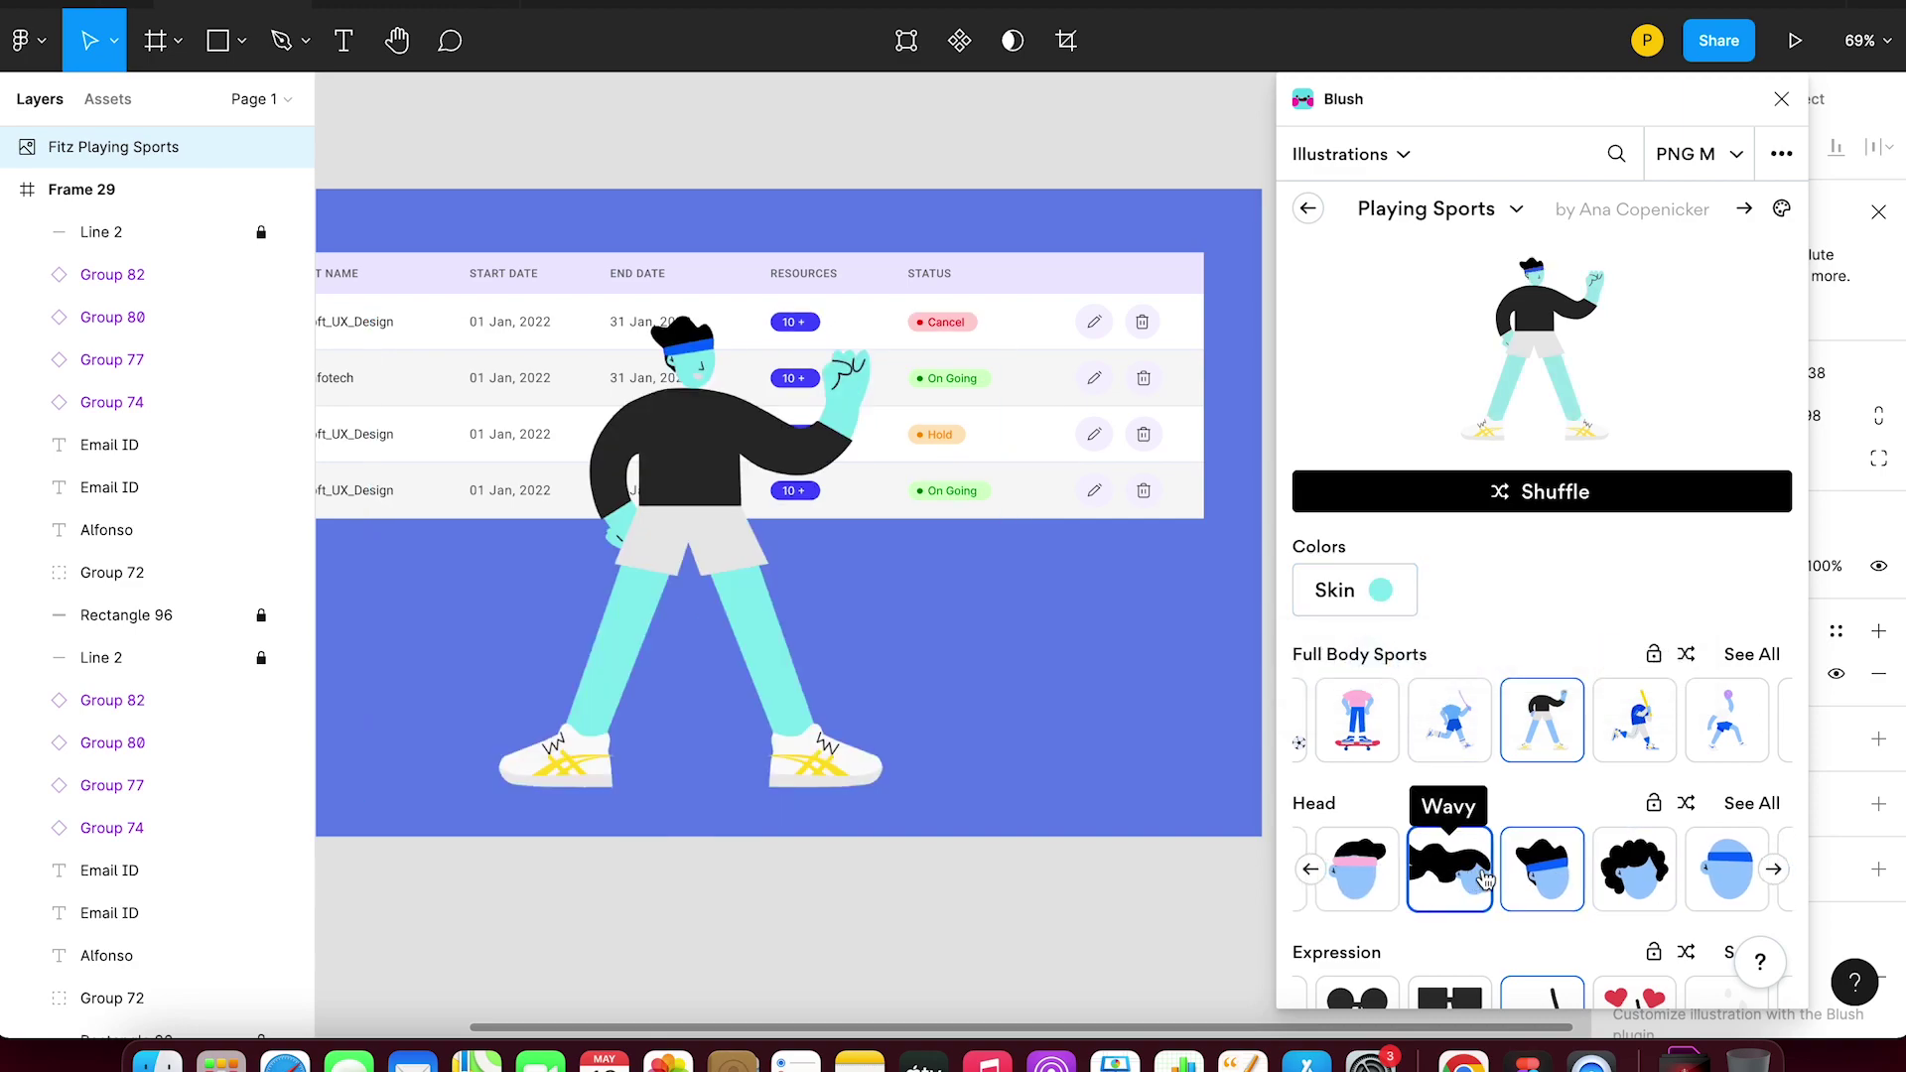
pyautogui.click(1619, 876)
pyautogui.scroll(-3, 1489, 804)
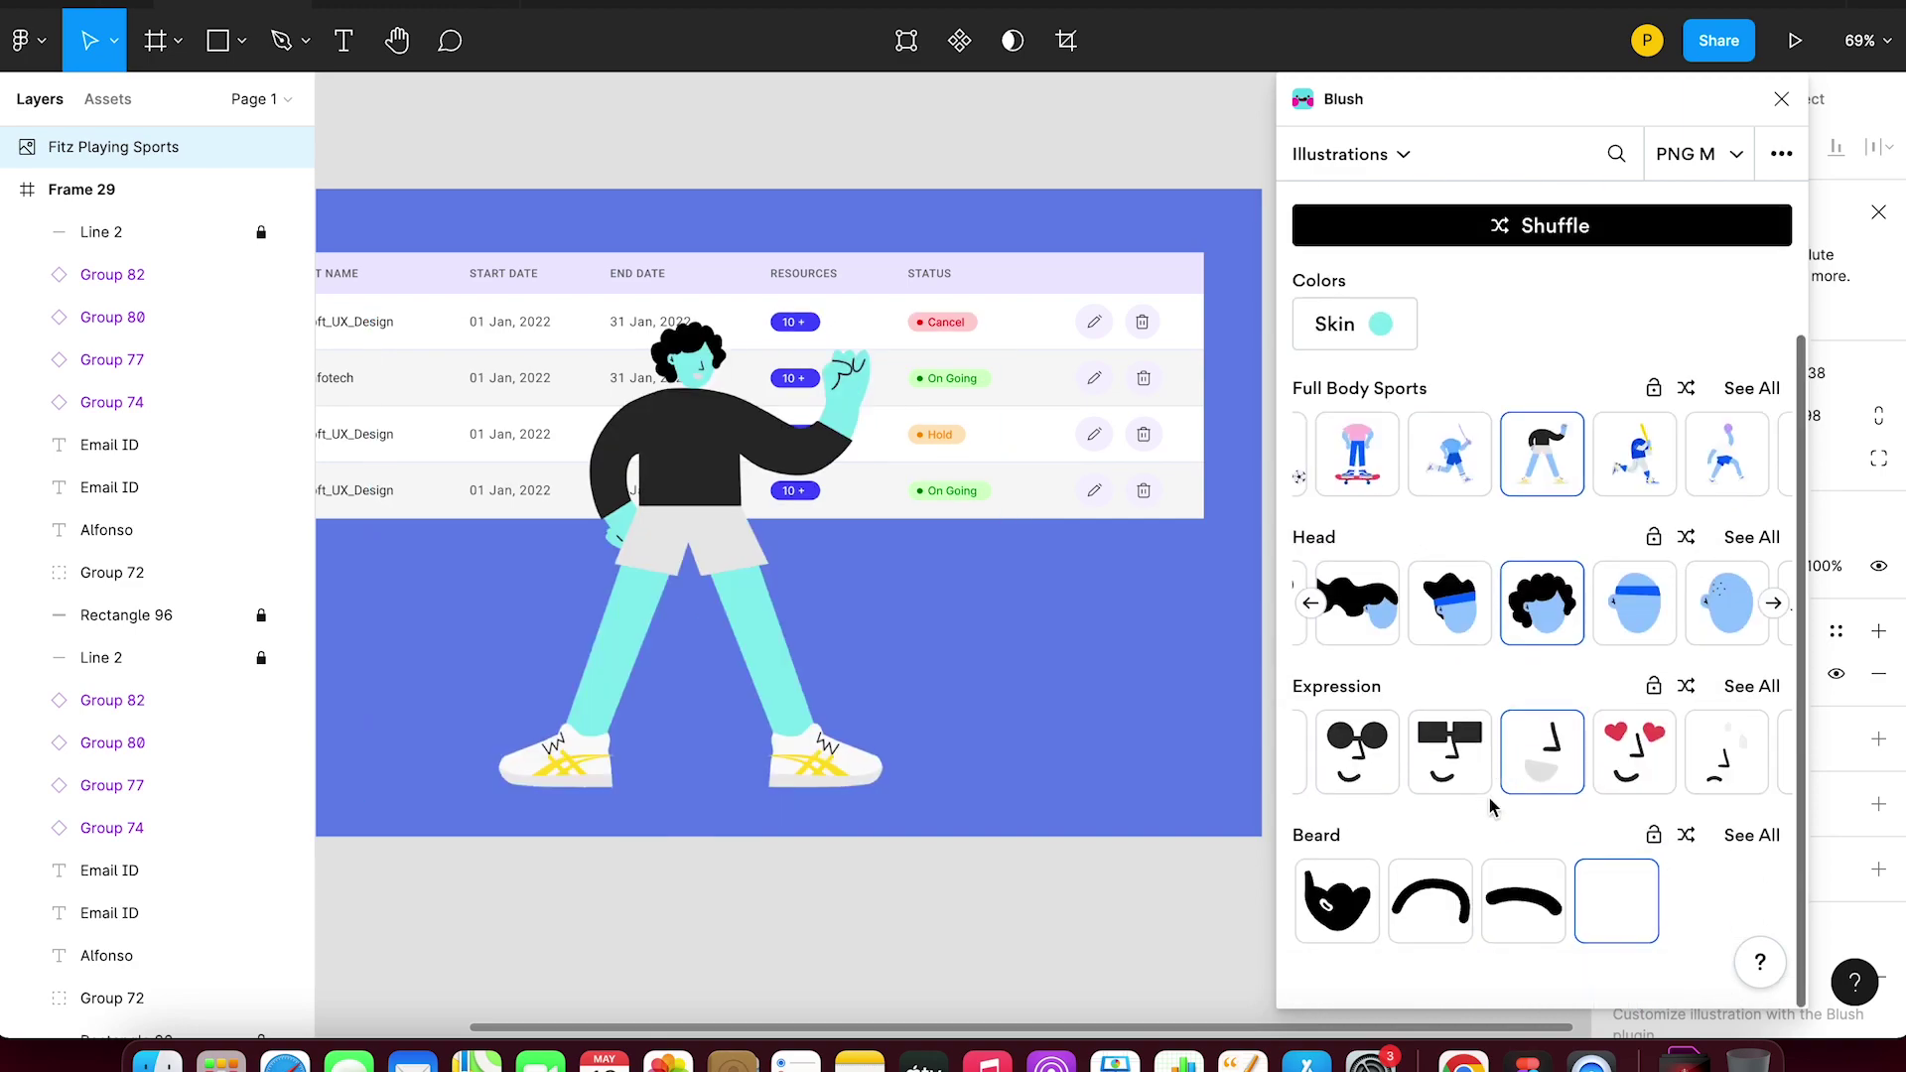
pyautogui.click(1352, 759)
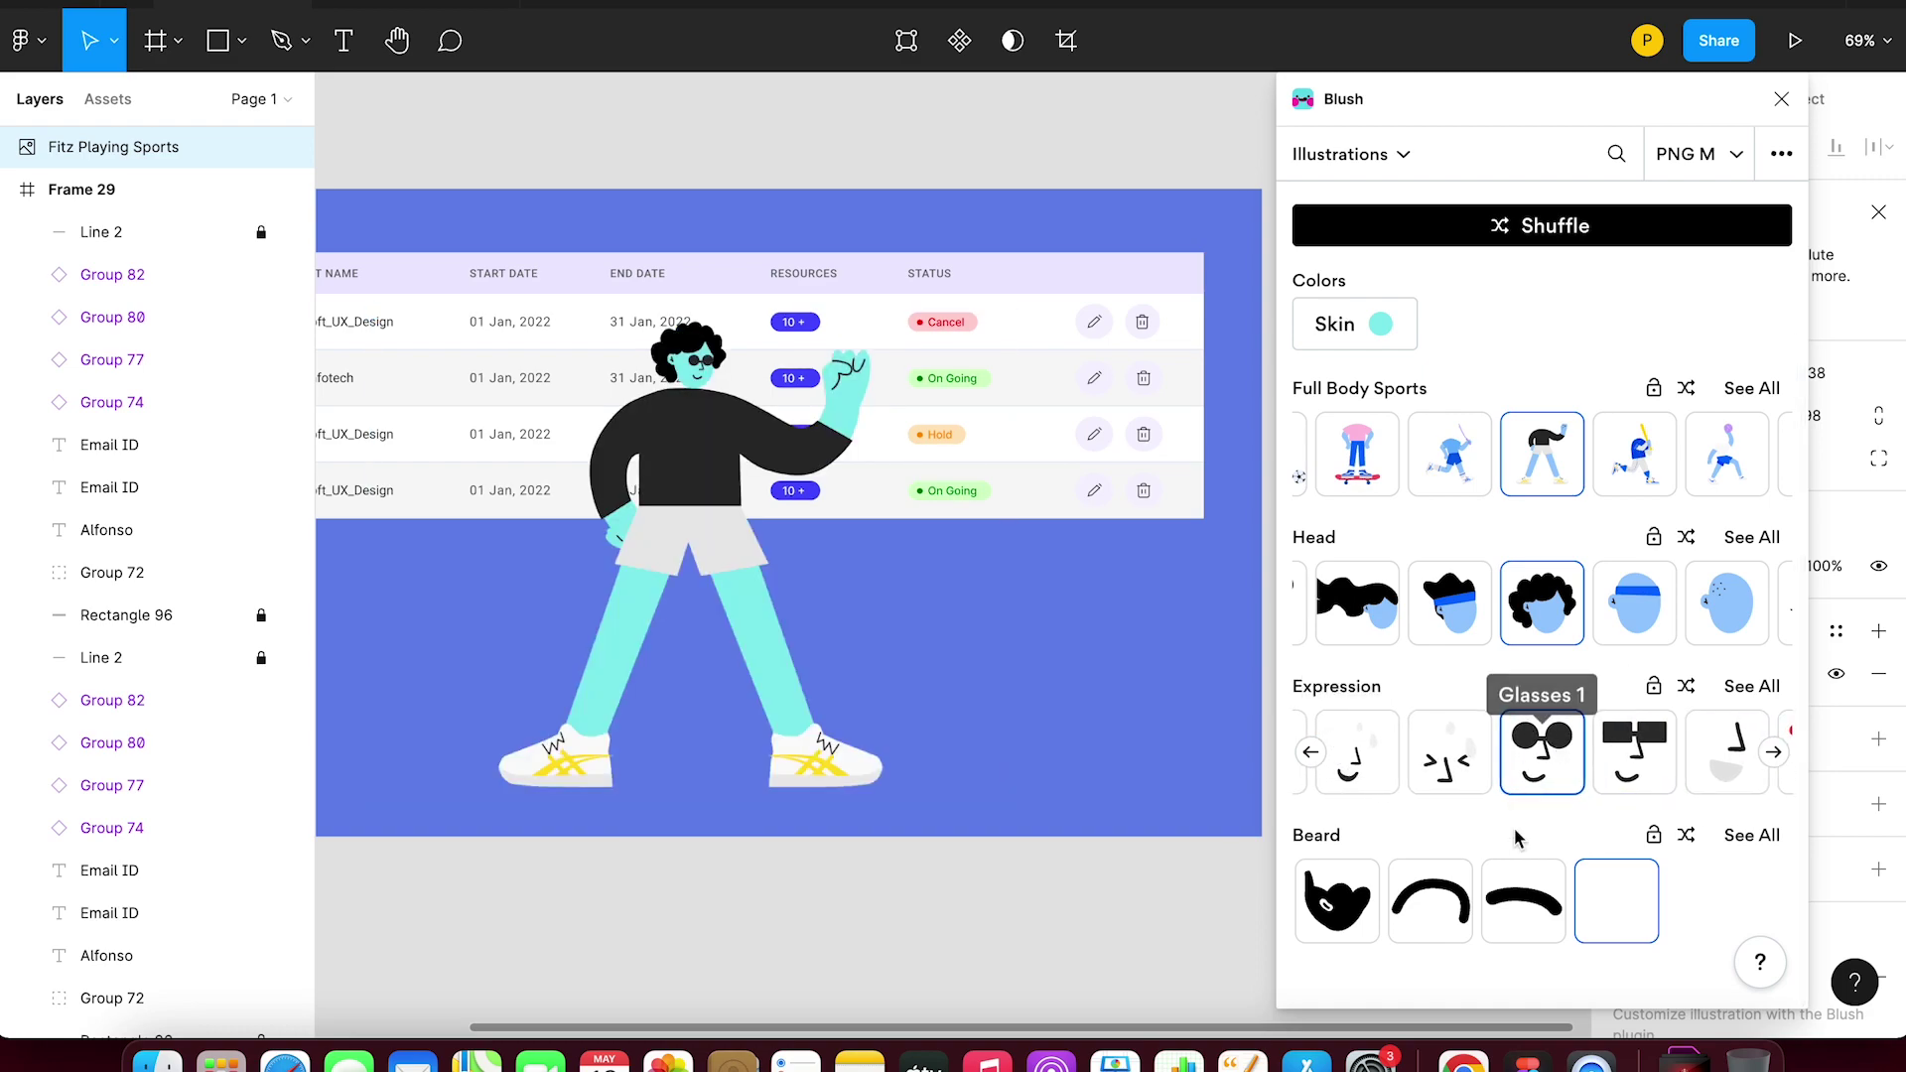
pyautogui.moveTo(1015, 329); pyautogui.dragTo(711, 522)
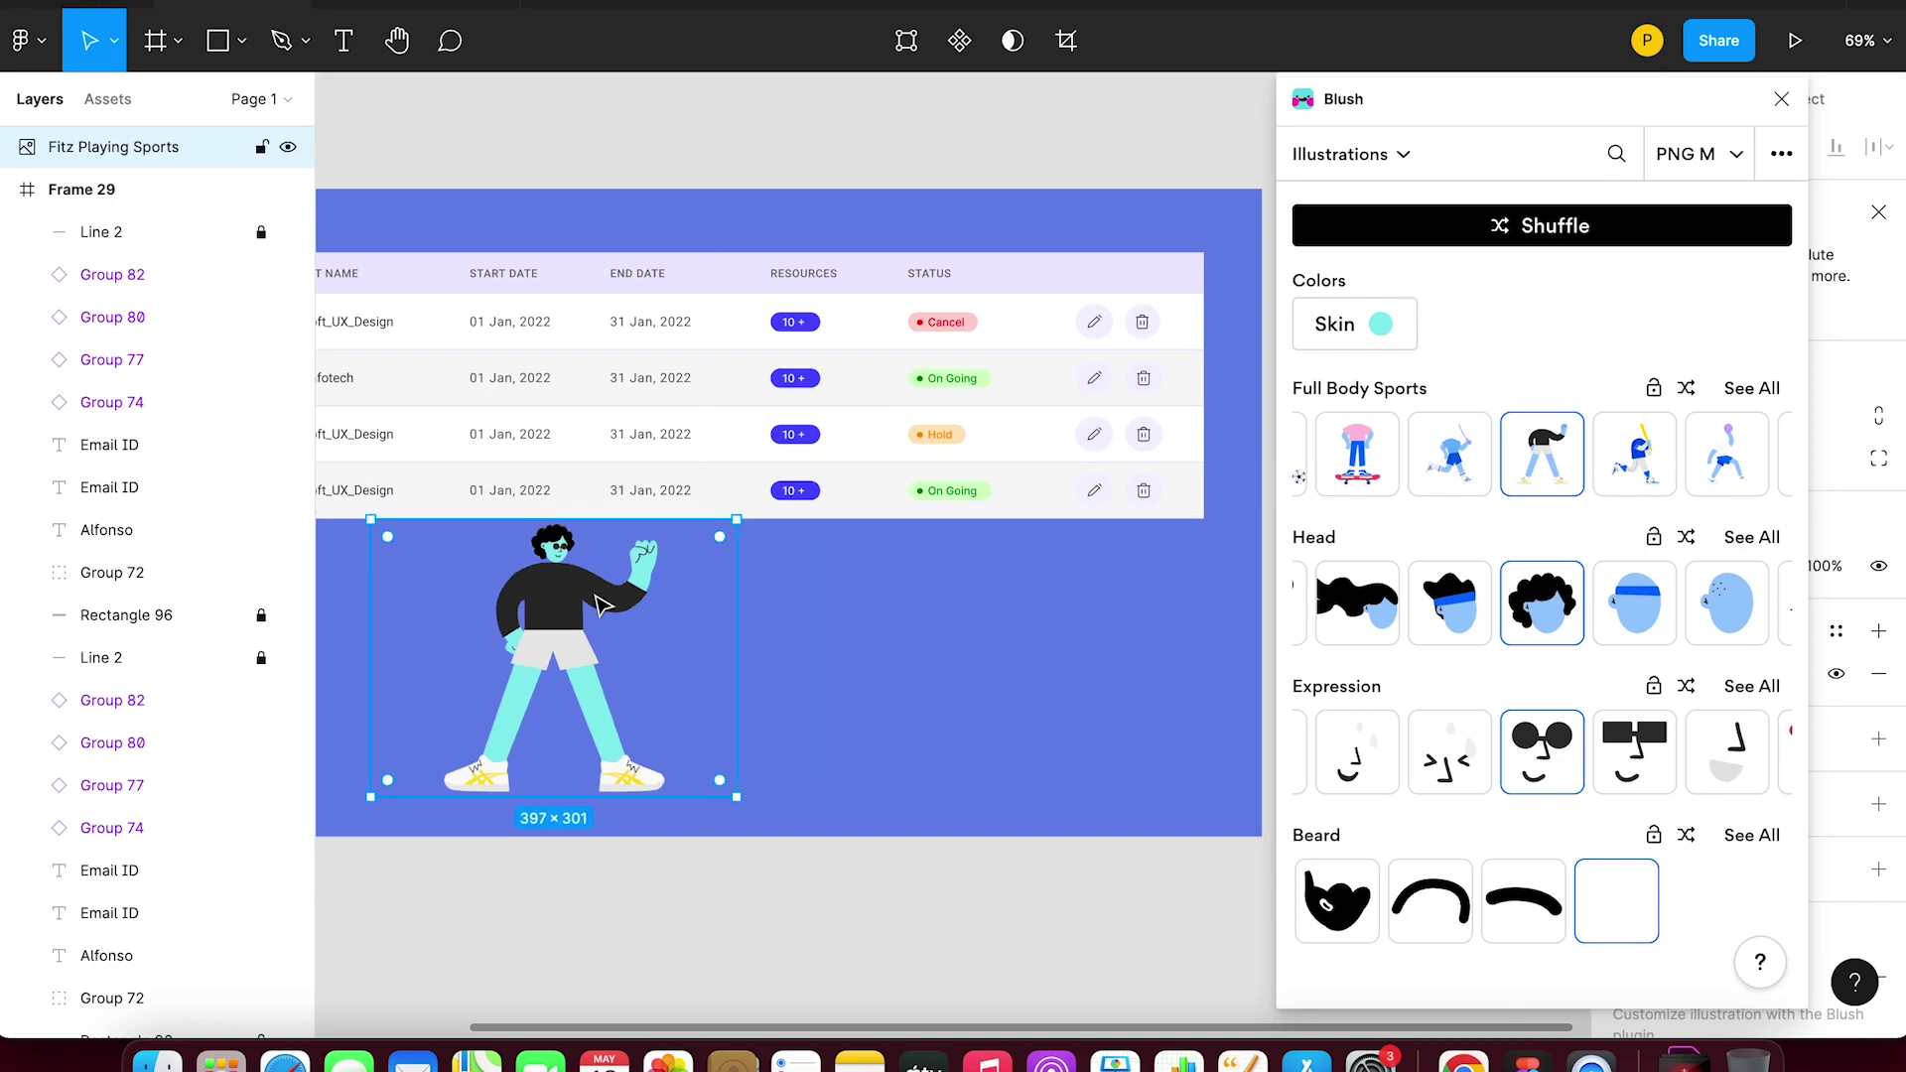
pyautogui.hscroll(-4, 581, 618)
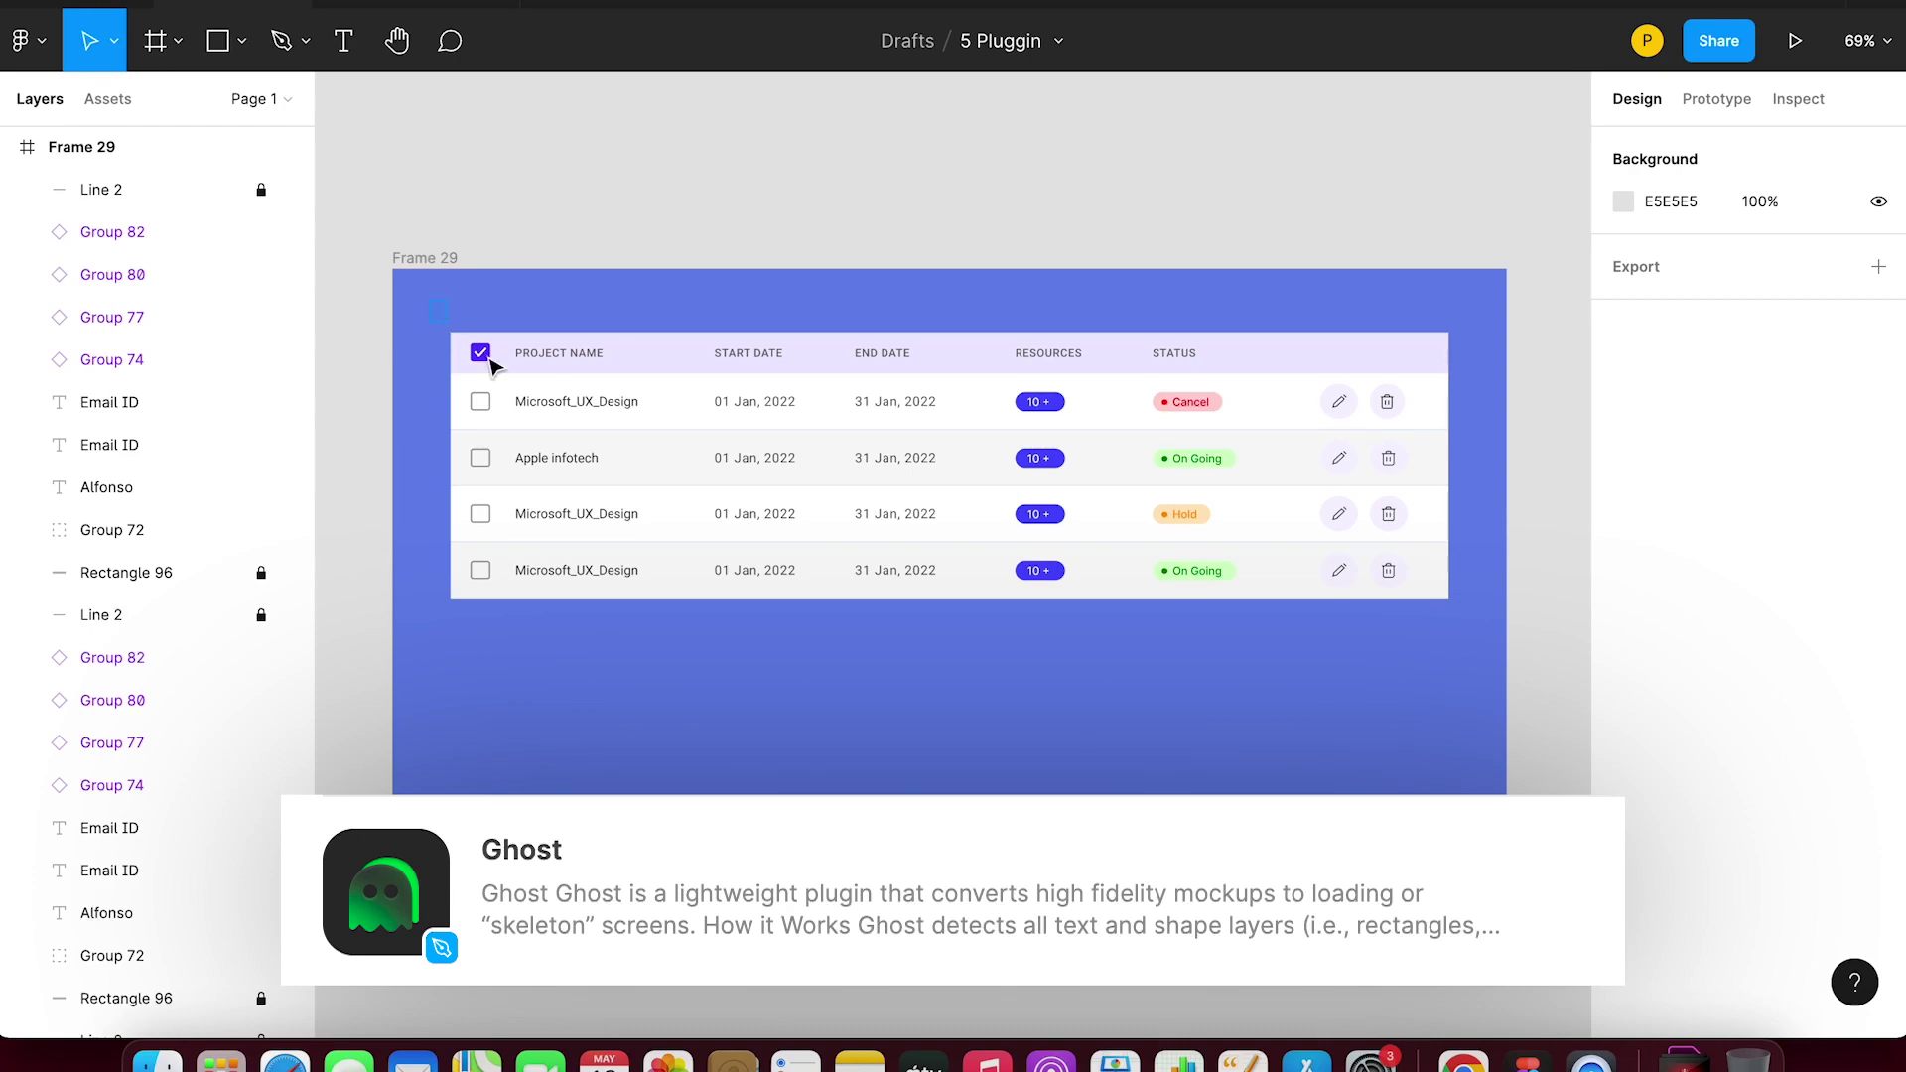
# - Marquee-select all rows of the Frame 29 data table
pyautogui.moveTo(442, 322); pyautogui.dragTo(1425, 625)
pyautogui.press('Escape')
pyautogui.moveTo(425, 323); pyautogui.dragTo(1473, 583)
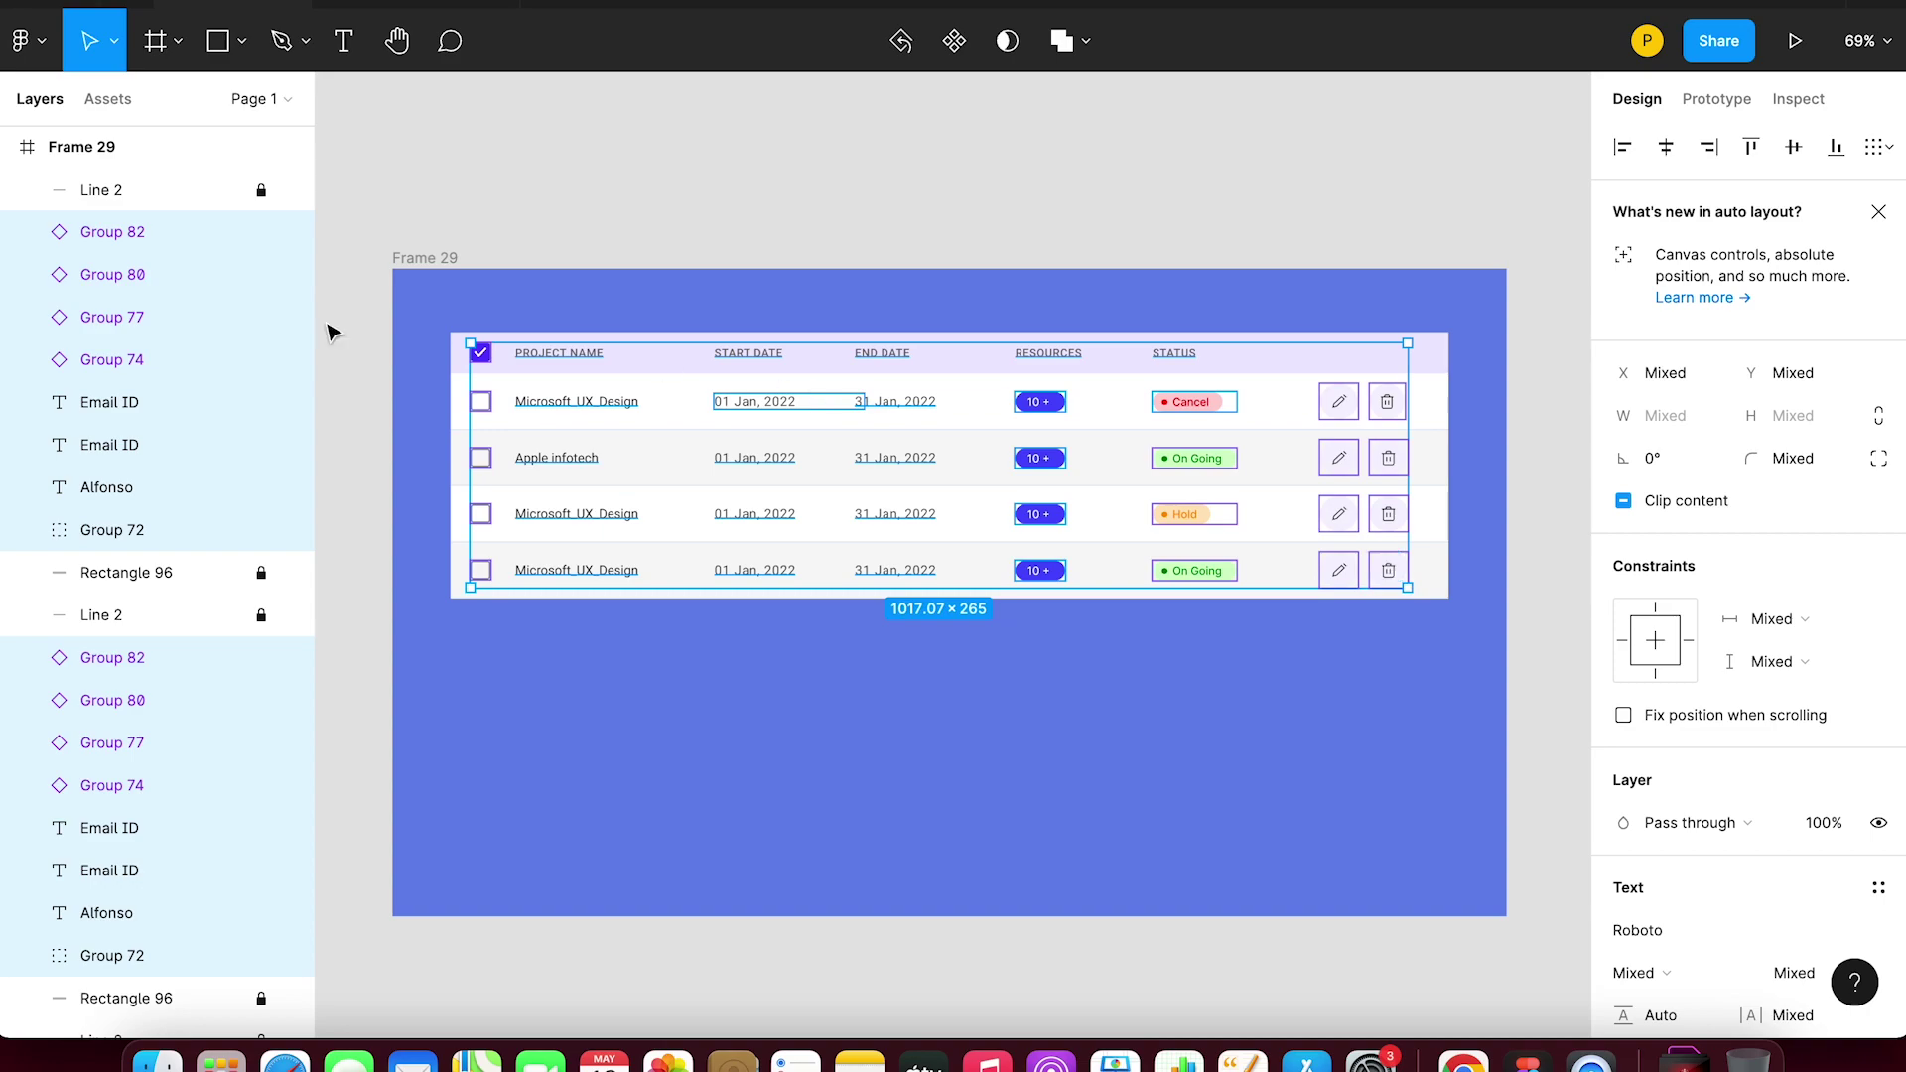
pyautogui.moveTo(417, 316); pyautogui.dragTo(1390, 592)
# - Run the Ghost plugin on the selected table and choose Solid placeholders
pyautogui.rightClick(1380, 524)
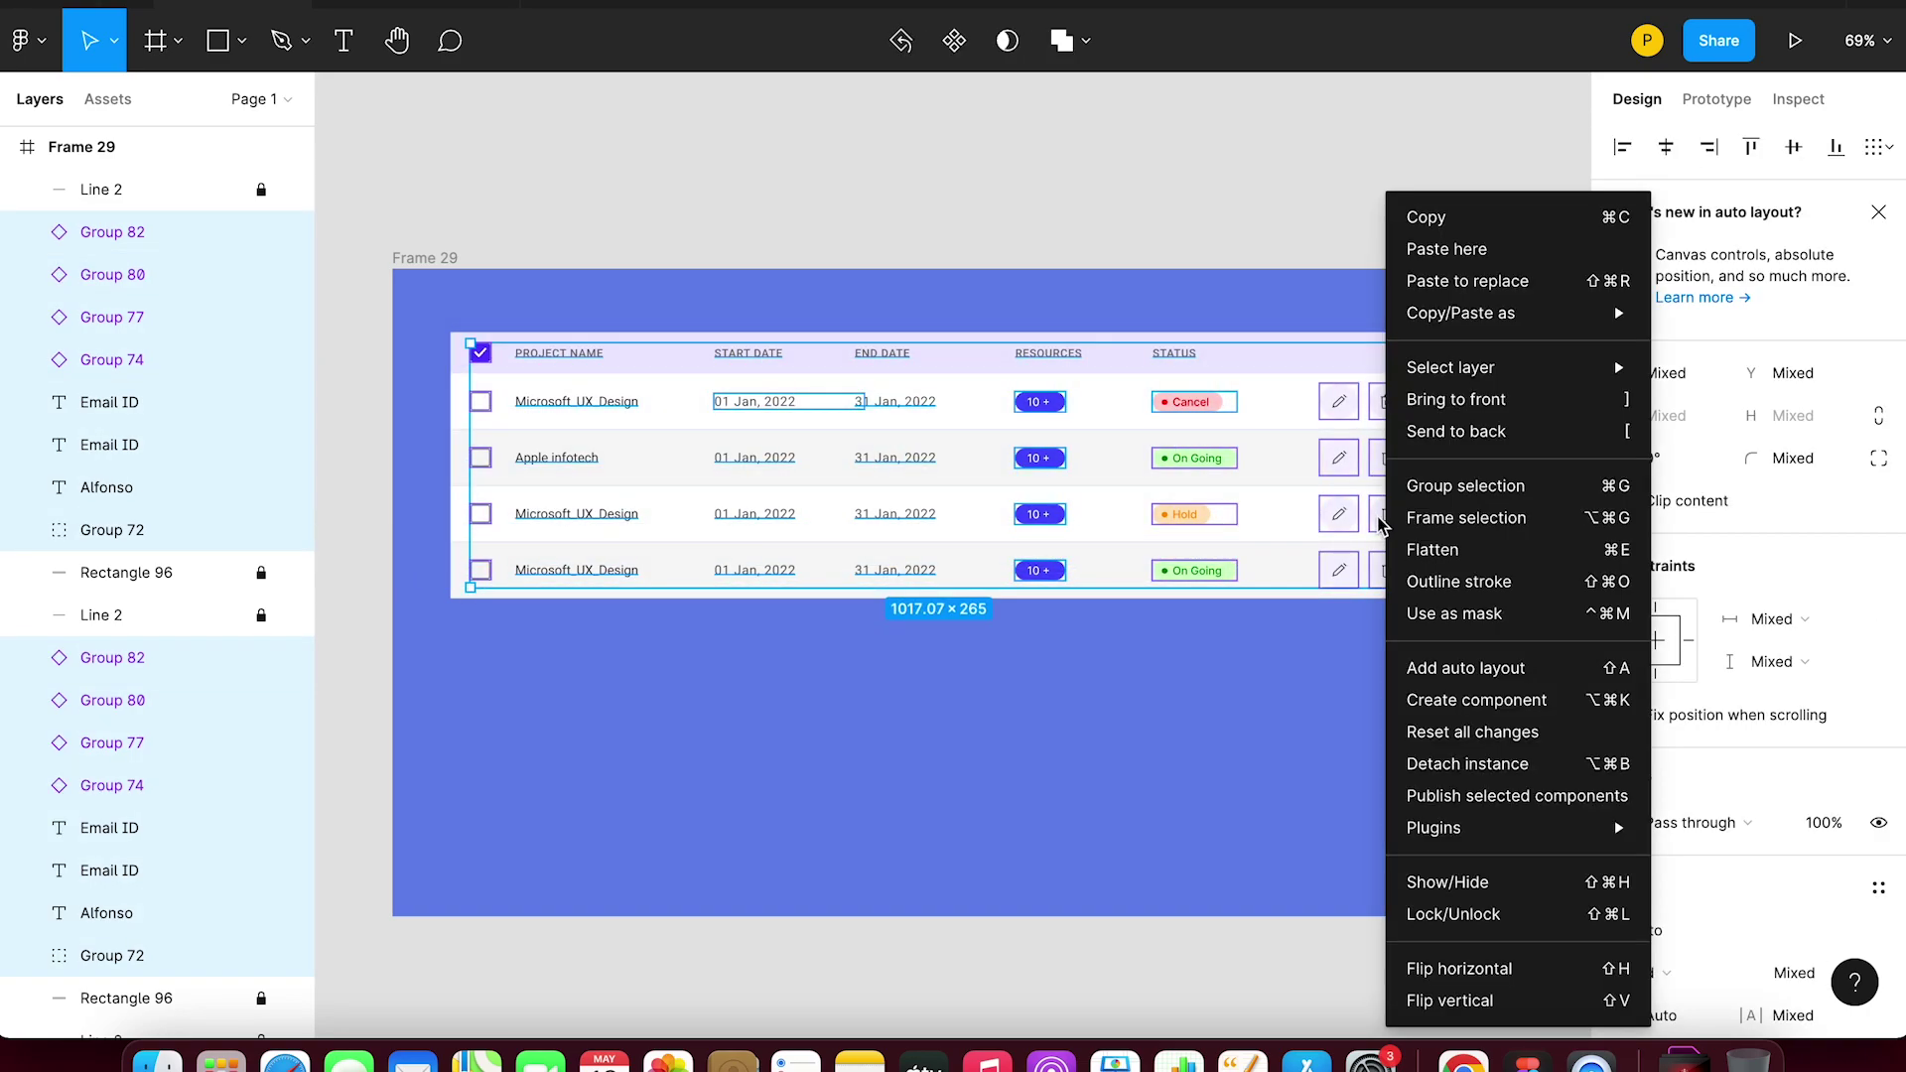
pyautogui.moveTo(1434, 828)
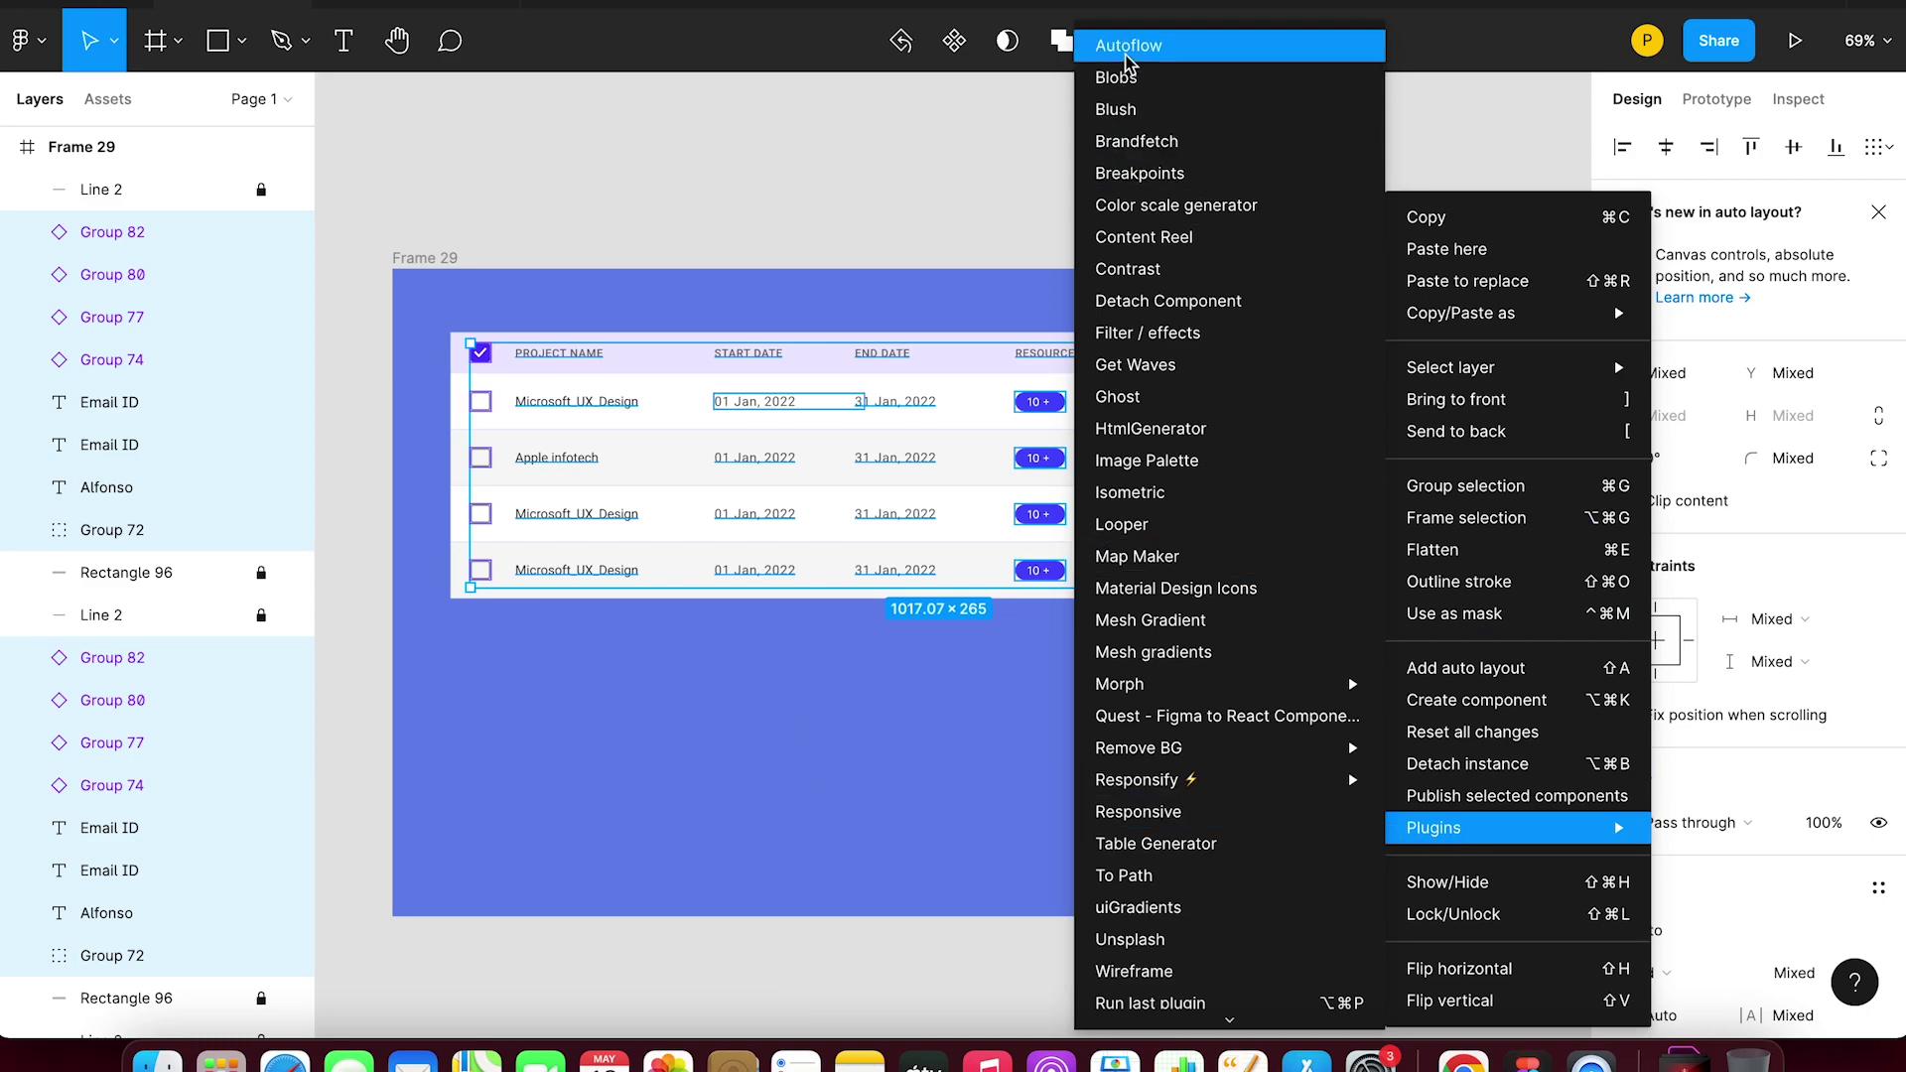
pyautogui.click(1122, 396)
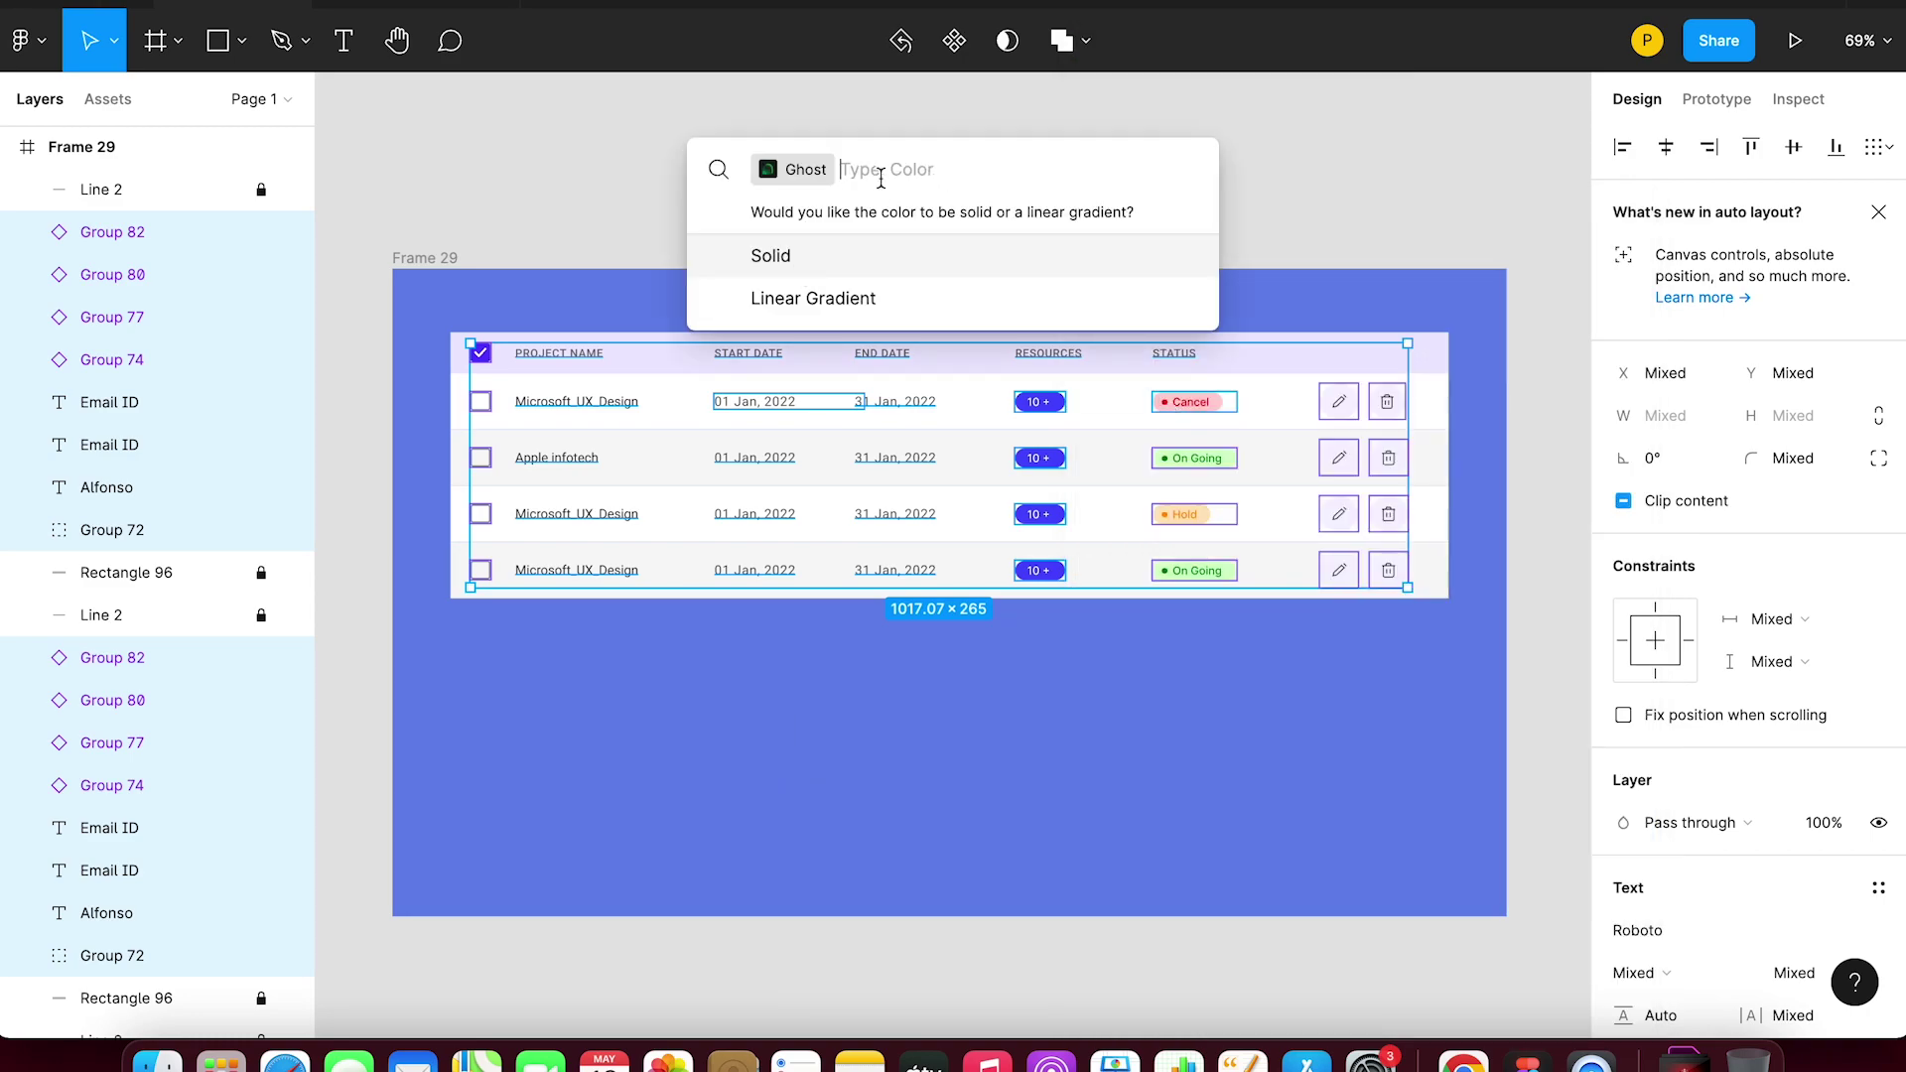
pyautogui.click(800, 256)
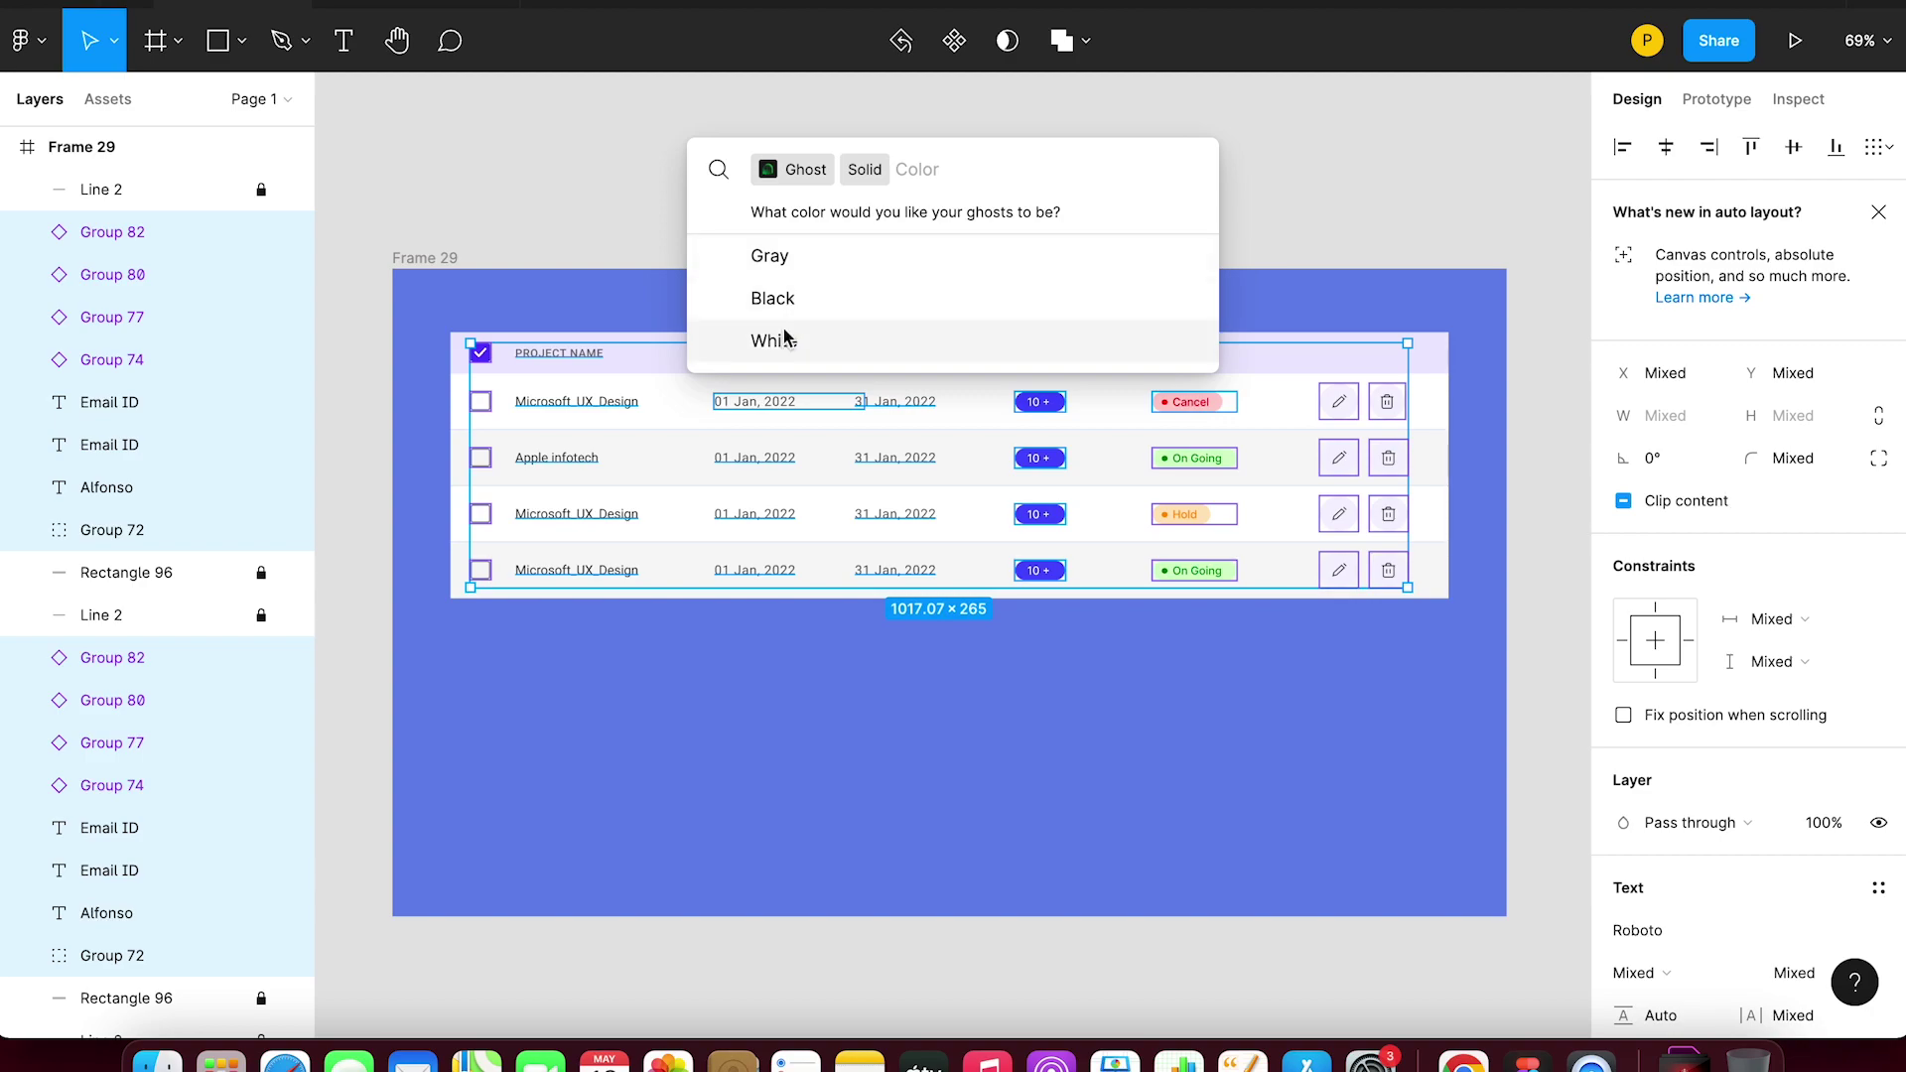
pyautogui.click(793, 260)
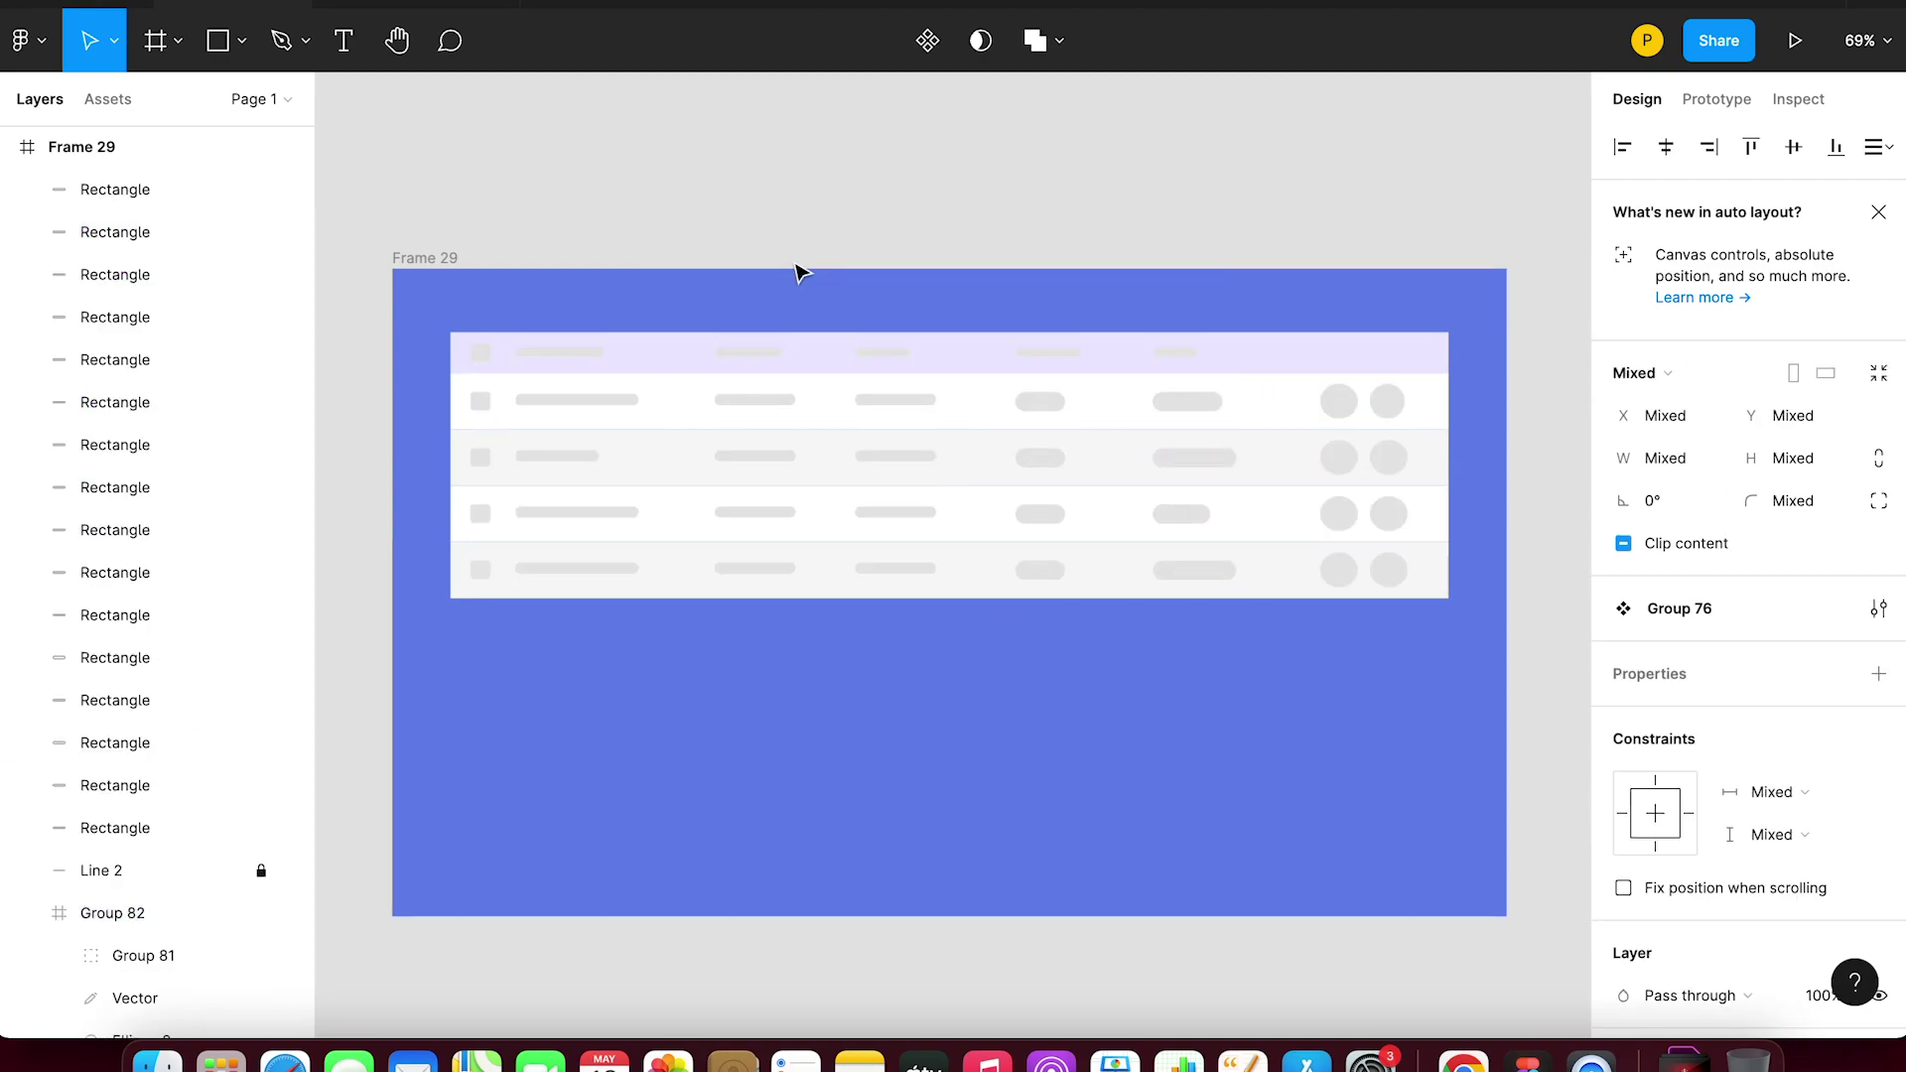
pyautogui.click(1076, 199)
pyautogui.scroll(5, 941, 521)
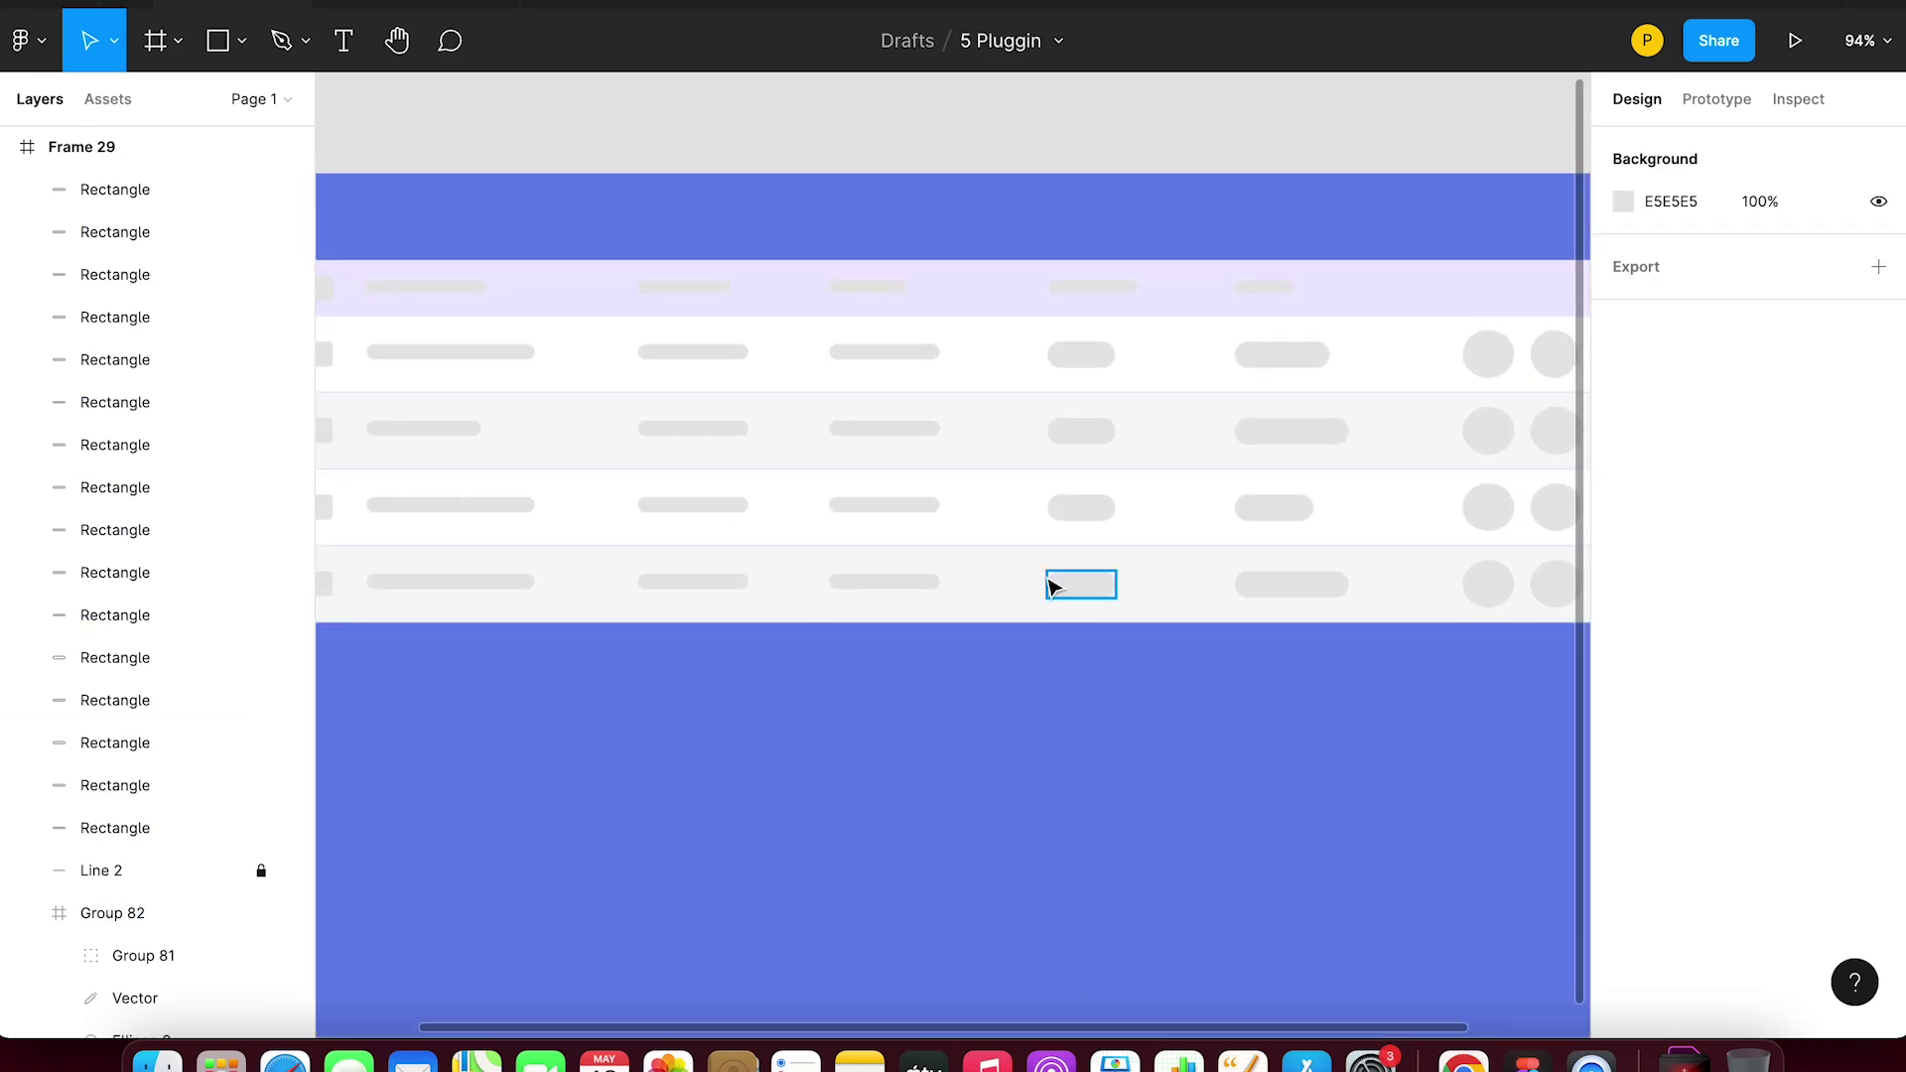
pyautogui.scroll(-5, 1051, 583)
pyautogui.scroll(2, 996, 255)
pyautogui.scroll(2, 996, 255)
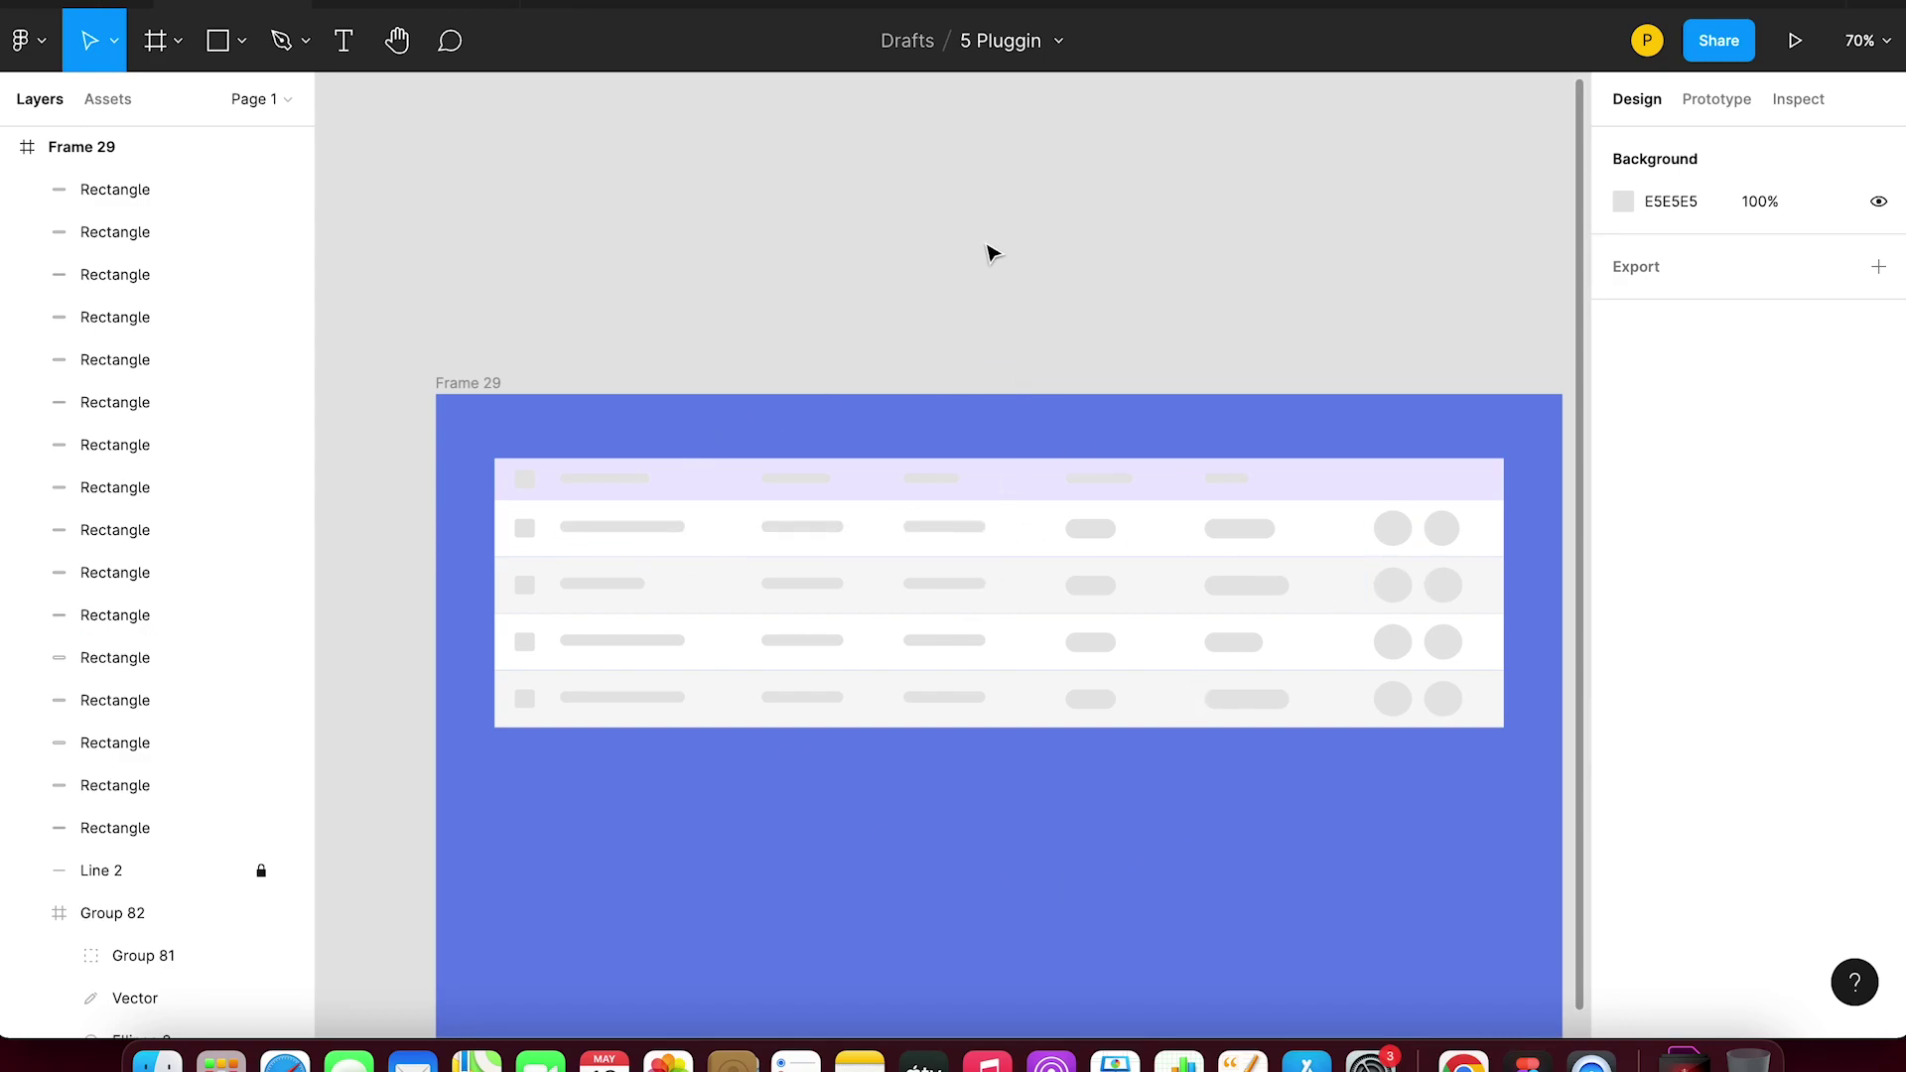
pyautogui.scroll(-2, 992, 230)
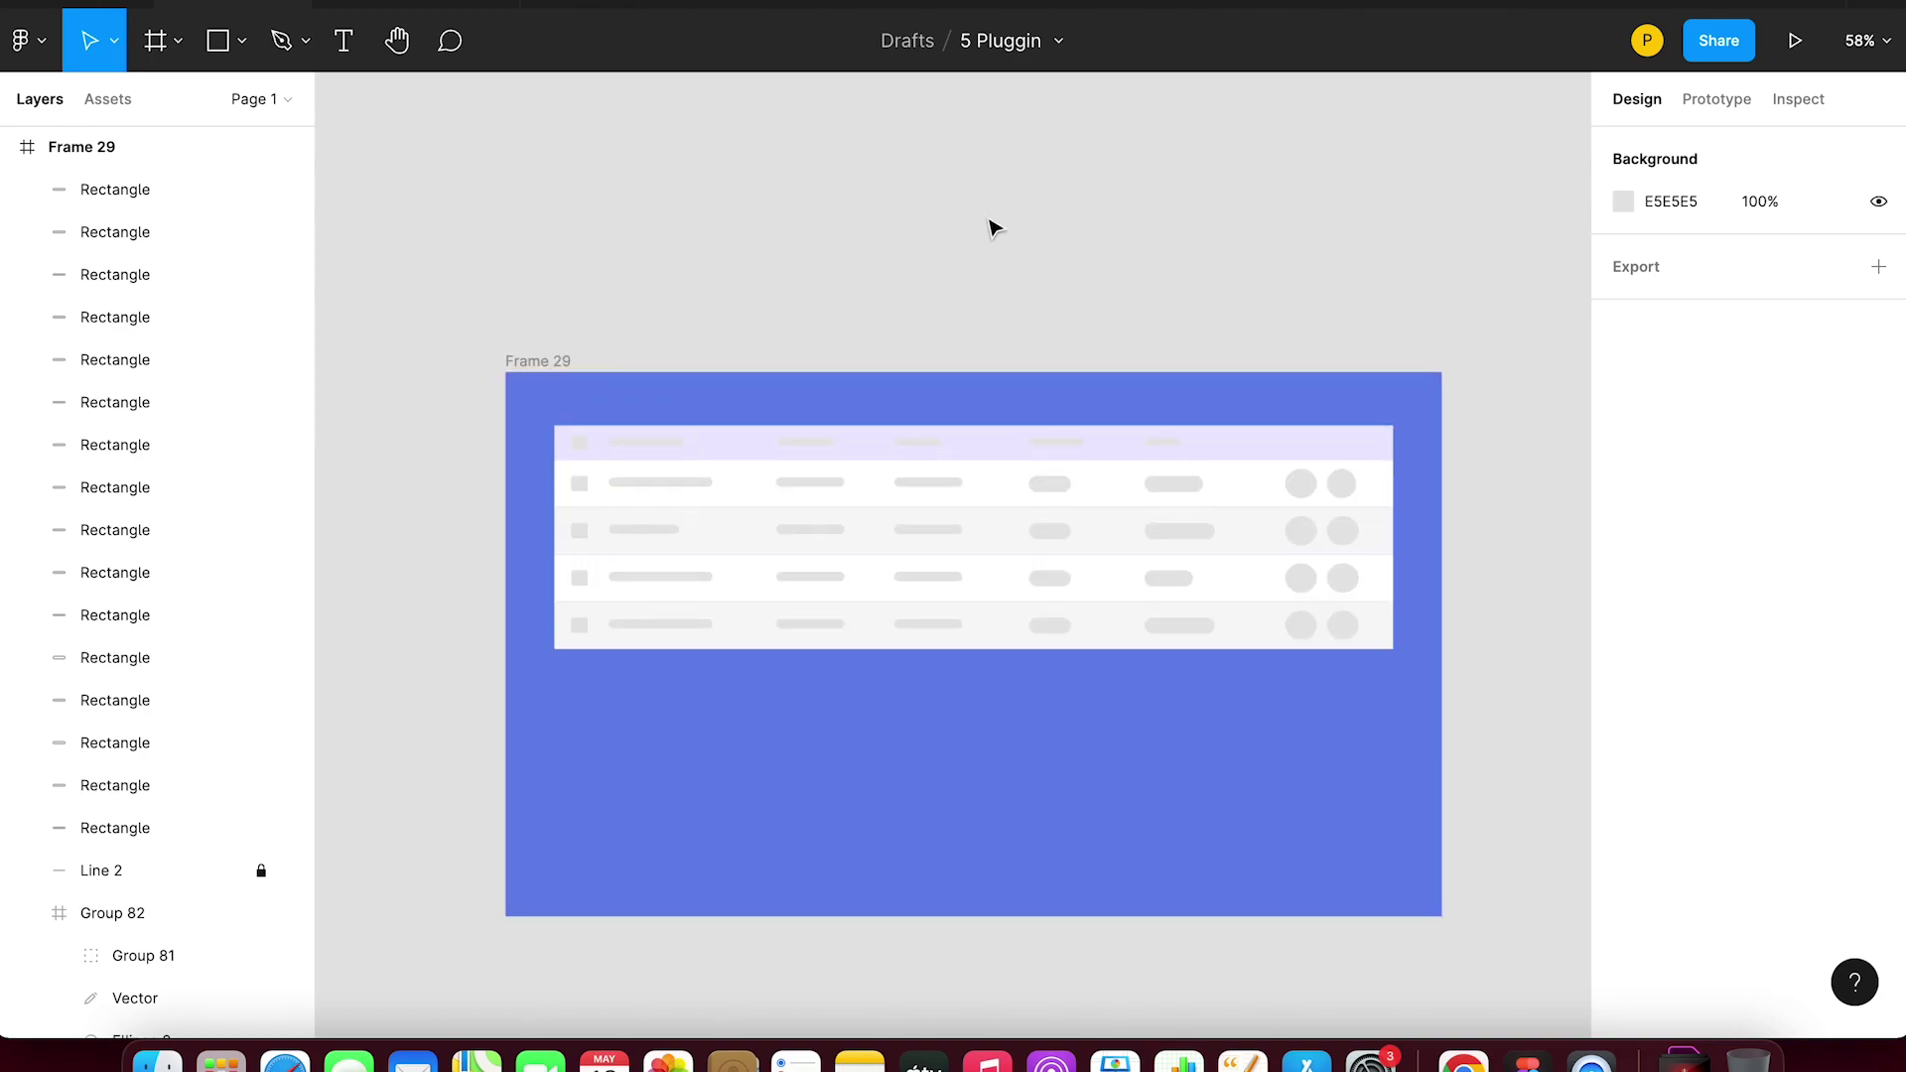